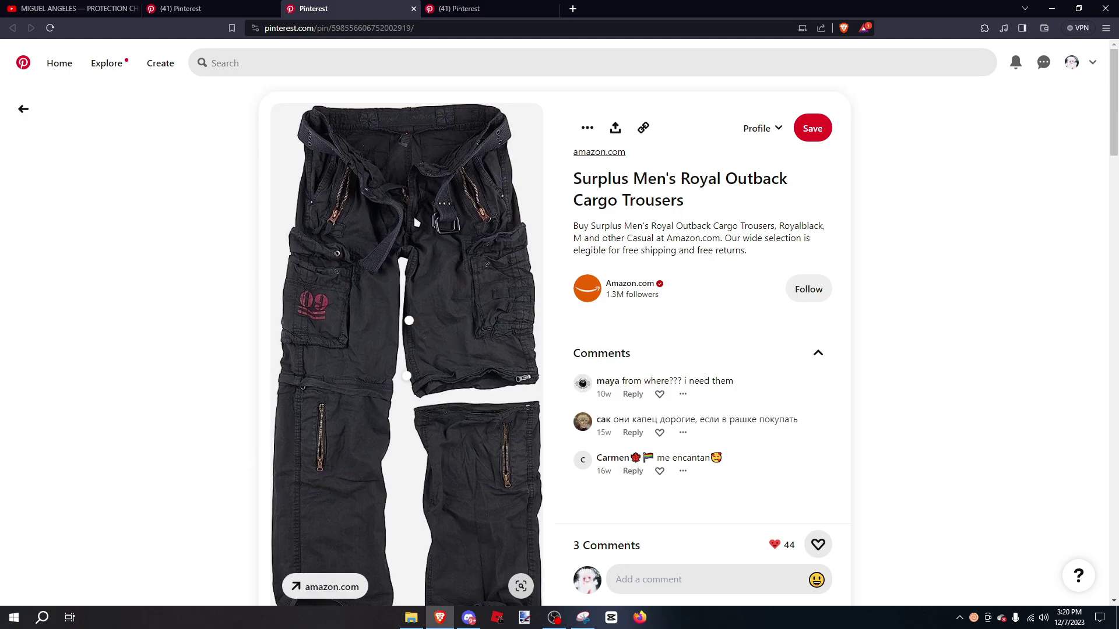
{"action": "left_click", "coordinate": [490, 6]}
{"action": "left_click", "coordinate": [388, 7]}
{"action": "left_click", "coordinate": [490, 6]}
{"action": "left_click", "coordinate": [400, 7]}
{"action": "left_click", "coordinate": [460, 8]}
{"action": "left_click", "coordinate": [384, 8]}
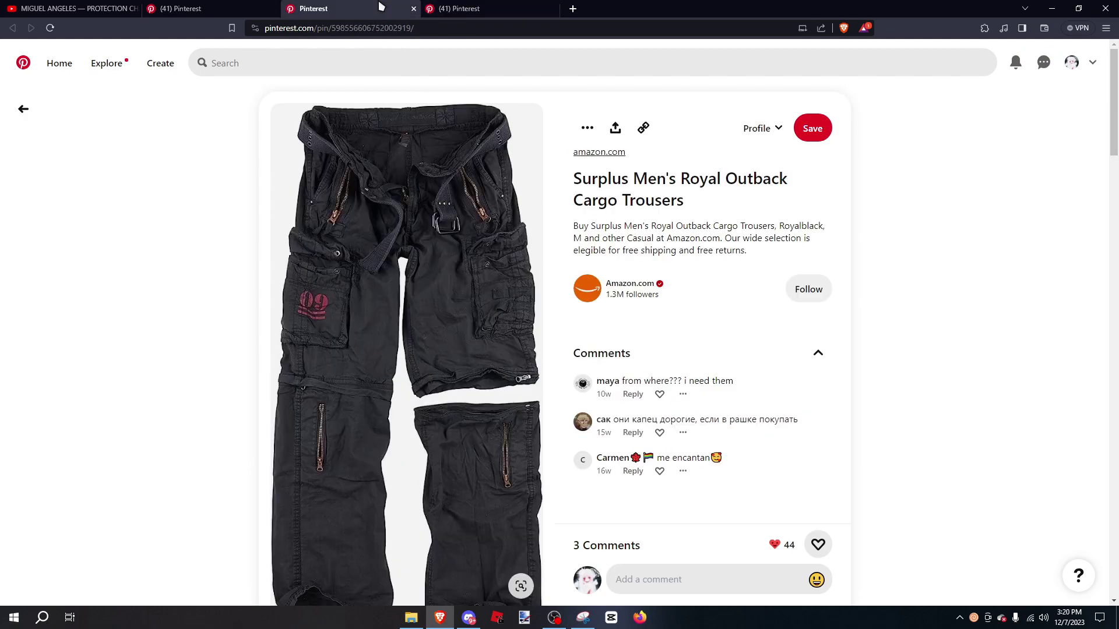
Step: Switch to paint.net and open the recent file Xerolift Template.png
{"action": "left_click", "coordinate": [522, 627]}
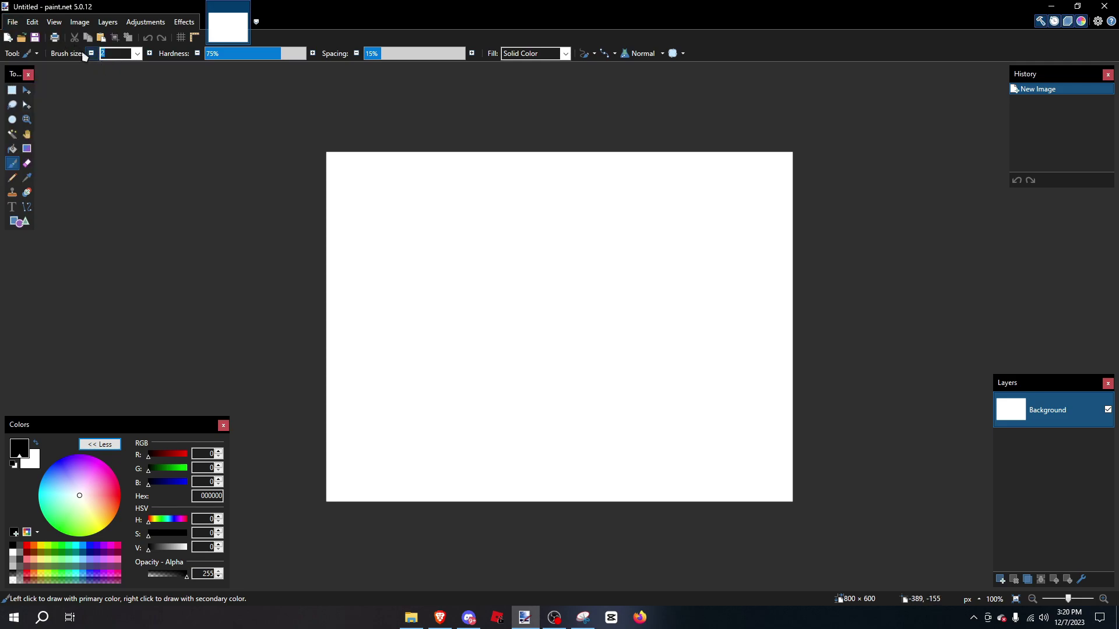
{"action": "left_click", "coordinate": [12, 21]}
{"action": "mouse_move", "coordinate": [73, 66]}
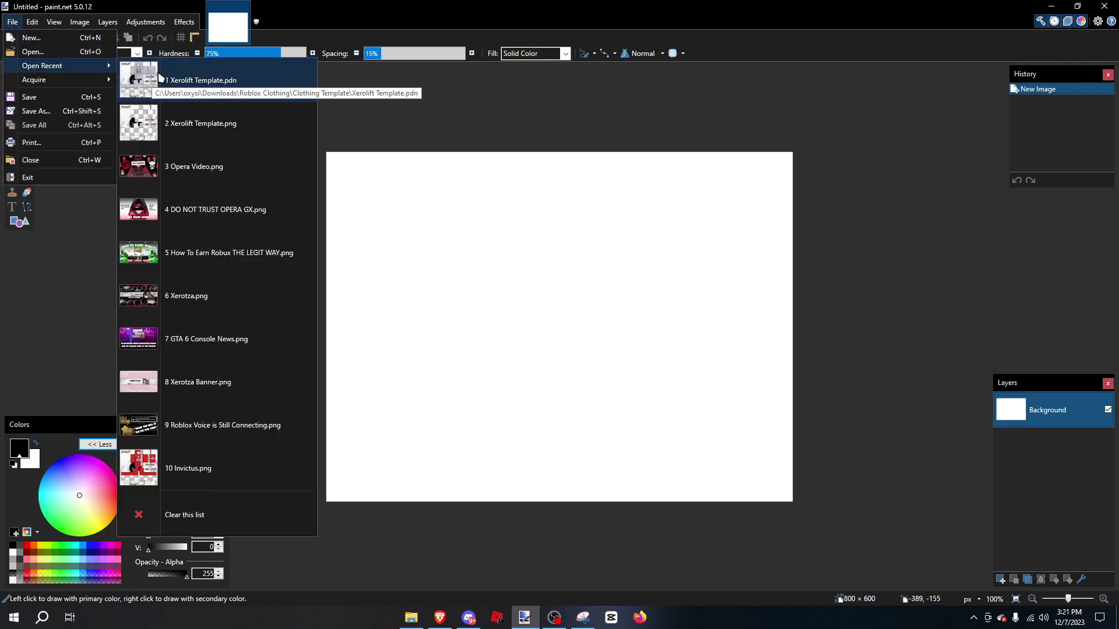
{"action": "left_click", "coordinate": [207, 124]}
{"action": "scroll", "coordinate": [817, 402], "scroll_direction": "up", "scroll_amount": 2, "text": "ctrl"}
Step: Add a new layer to the template and move it beneath the Background layer
{"action": "left_click", "coordinate": [993, 580]}
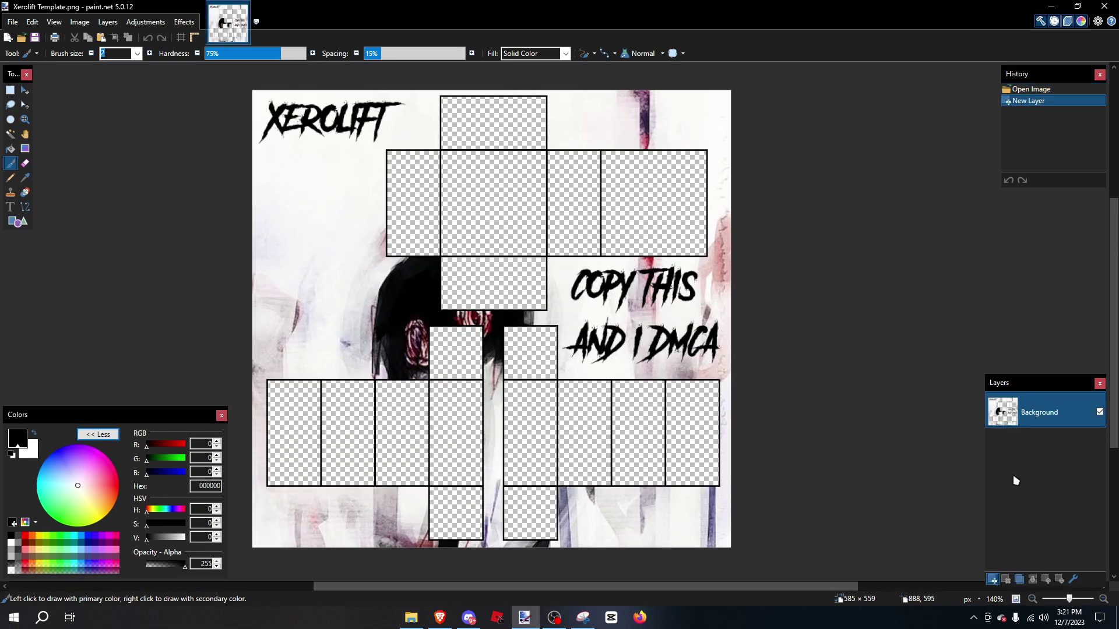
{"action": "left_click_drag", "start_coordinate": [1025, 422], "coordinate": [1028, 458]}
{"action": "mouse_move", "coordinate": [1041, 380]}
{"action": "left_mouse_down"}
{"action": "mouse_move", "coordinate": [1041, 371]}
{"action": "mouse_move", "coordinate": [1042, 384]}
{"action": "left_mouse_up"}
{"action": "scroll", "coordinate": [726, 446], "scroll_direction": "down", "scroll_amount": 5, "text": "ctrl"}
{"action": "scroll", "coordinate": [601, 396], "scroll_direction": "up", "scroll_amount": 6, "text": "ctrl"}
{"action": "scroll", "coordinate": [536, 497], "scroll_direction": "down", "scroll_amount": 2}
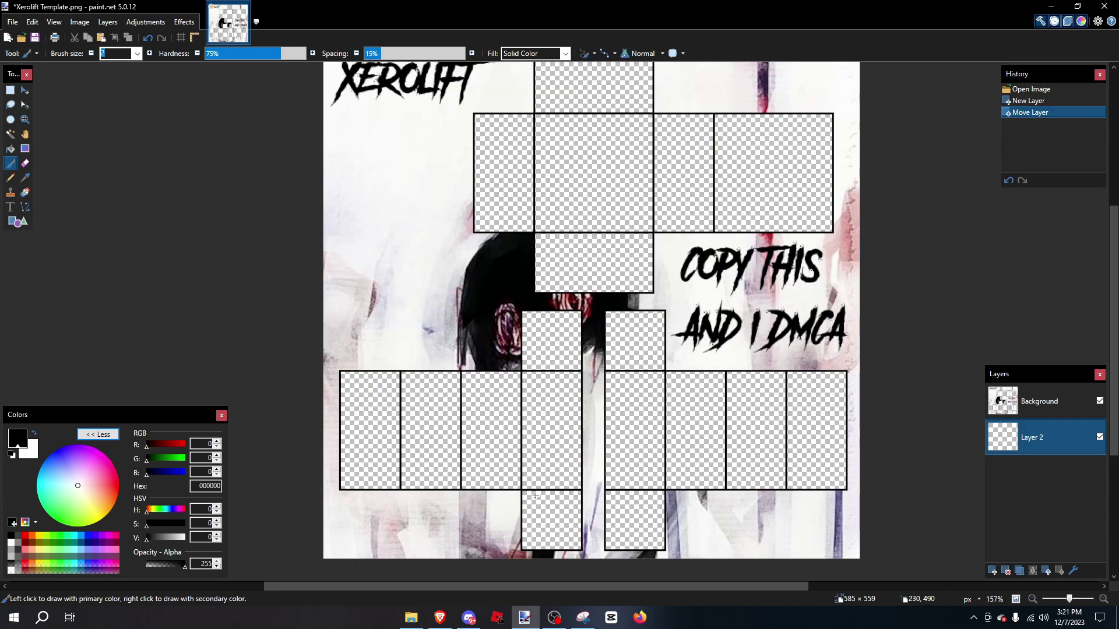
{"action": "scroll", "coordinate": [529, 569], "scroll_direction": "down", "scroll_amount": 1, "text": "ctrl"}
Step: Switch to Discord and look through the Hellsaken server's beta_chat channel for the shirt feedback
{"action": "left_click", "coordinate": [441, 618]}
{"action": "scroll", "coordinate": [518, 559], "scroll_direction": "down", "scroll_amount": 1}
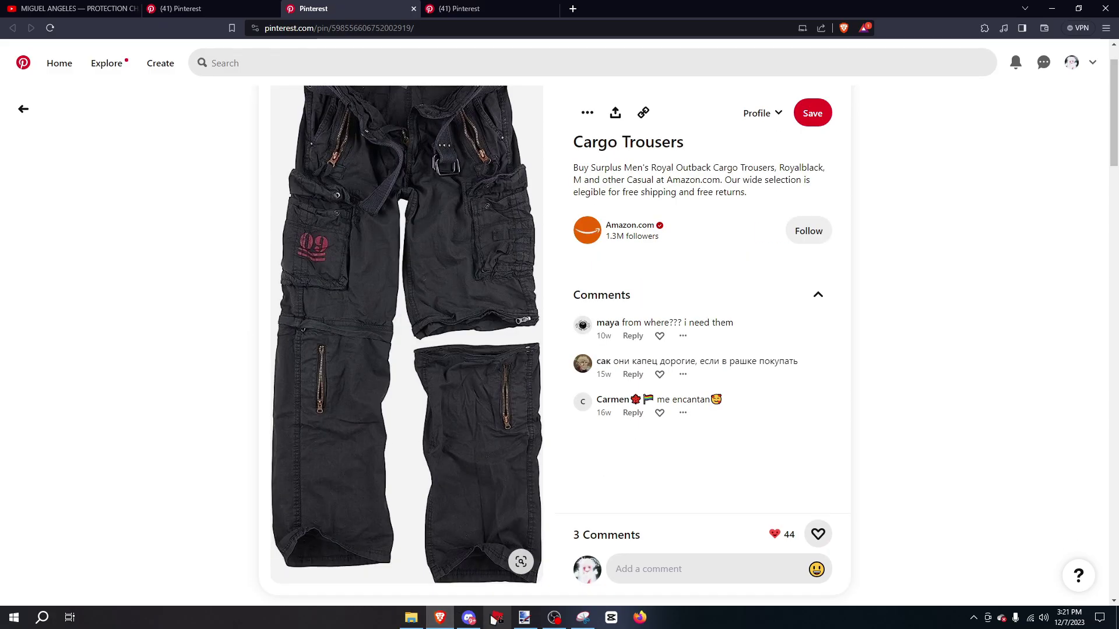
{"action": "left_click", "coordinate": [469, 618]}
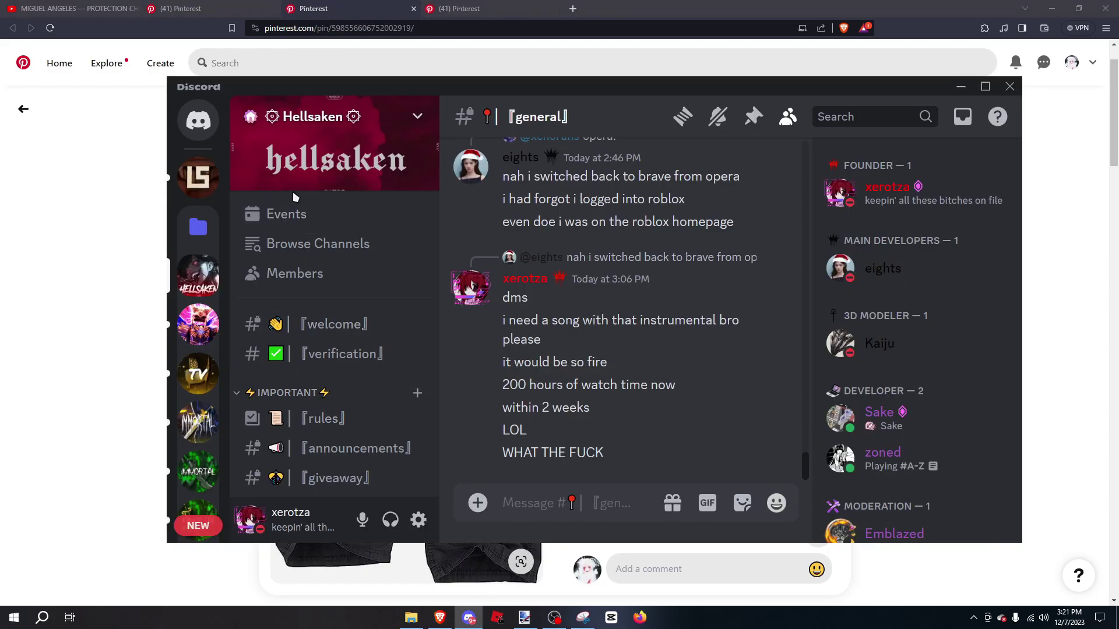
{"action": "scroll", "coordinate": [349, 429], "scroll_direction": "down", "scroll_amount": 10}
{"action": "scroll", "coordinate": [350, 291], "scroll_direction": "up", "scroll_amount": 5}
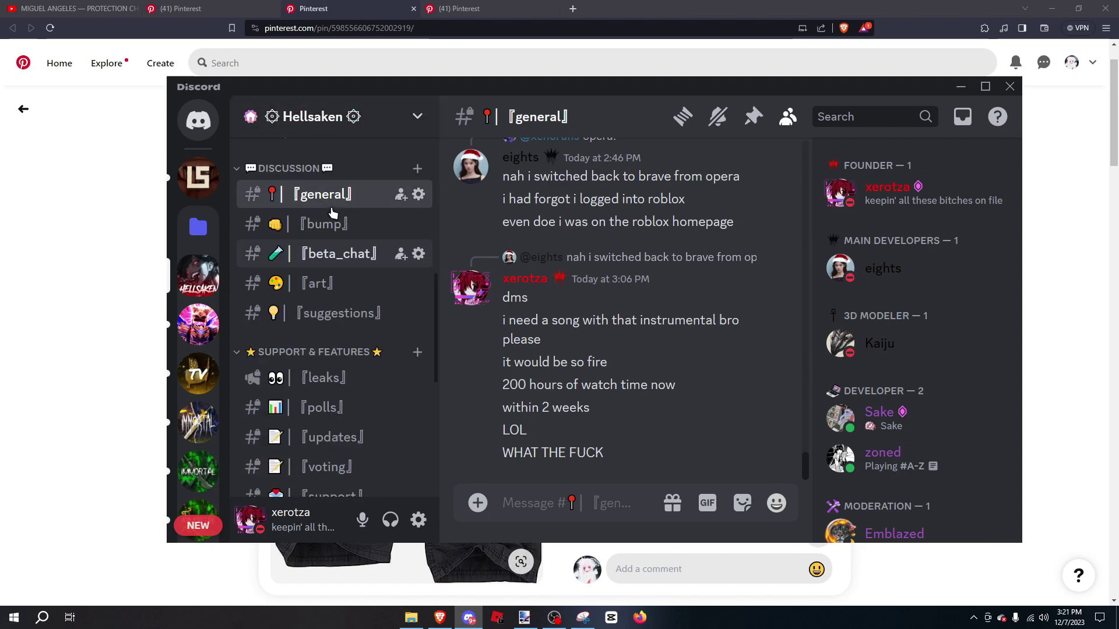
{"action": "left_click", "coordinate": [339, 254]}
{"action": "scroll", "coordinate": [526, 338], "scroll_direction": "up", "scroll_amount": 5}
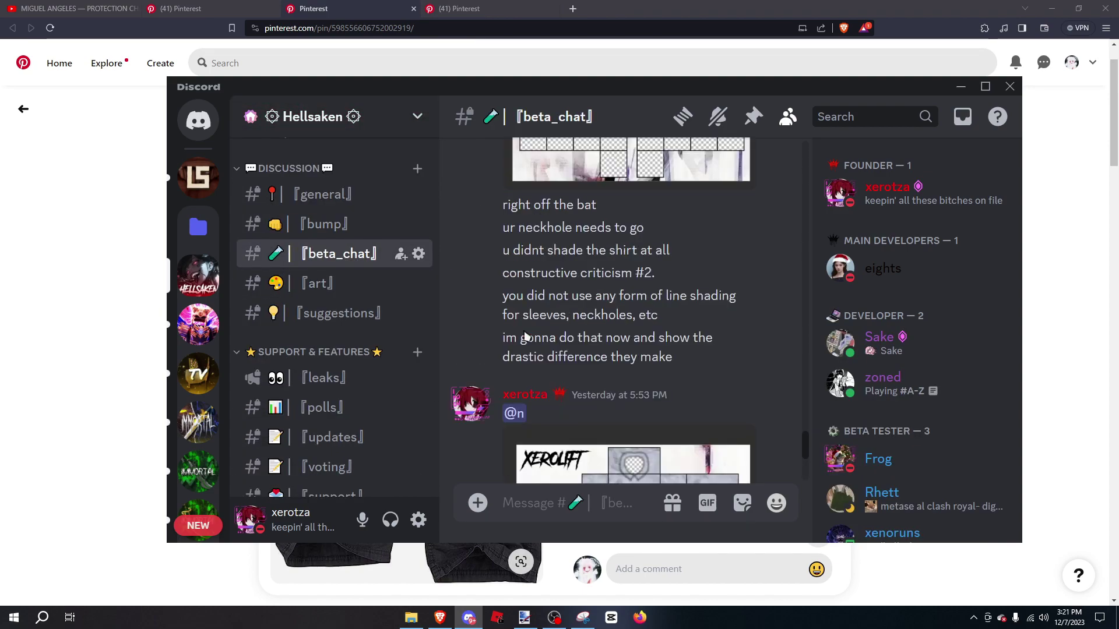
Step: View the profile of the beta tester mentioned in the channel and look back through the earlier shirt posts
{"action": "left_click", "coordinate": [515, 414]}
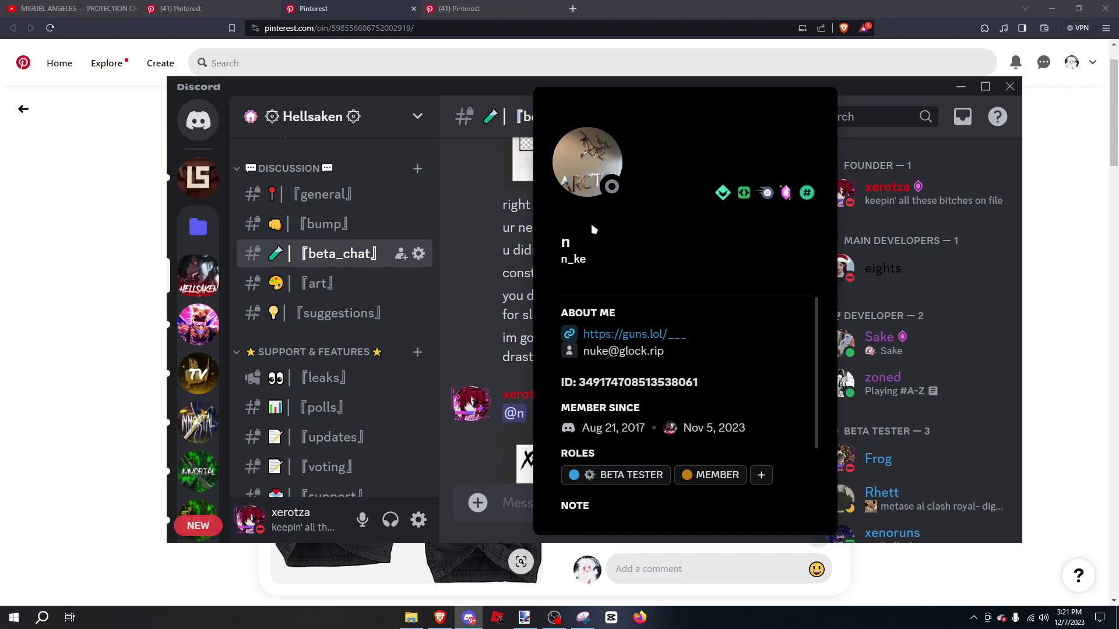
{"action": "left_click", "coordinate": [586, 160]}
{"action": "scroll", "coordinate": [522, 429], "scroll_direction": "down", "scroll_amount": 3}
{"action": "scroll", "coordinate": [489, 465], "scroll_direction": "up", "scroll_amount": 1}
{"action": "scroll", "coordinate": [582, 475], "scroll_direction": "down", "scroll_amount": 3}
{"action": "scroll", "coordinate": [582, 475], "scroll_direction": "up", "scroll_amount": 6}
{"action": "left_click", "coordinate": [861, 381]}
{"action": "scroll", "coordinate": [693, 384], "scroll_direction": "up", "scroll_amount": 5}
{"action": "scroll", "coordinate": [695, 385], "scroll_direction": "up", "scroll_amount": 5}
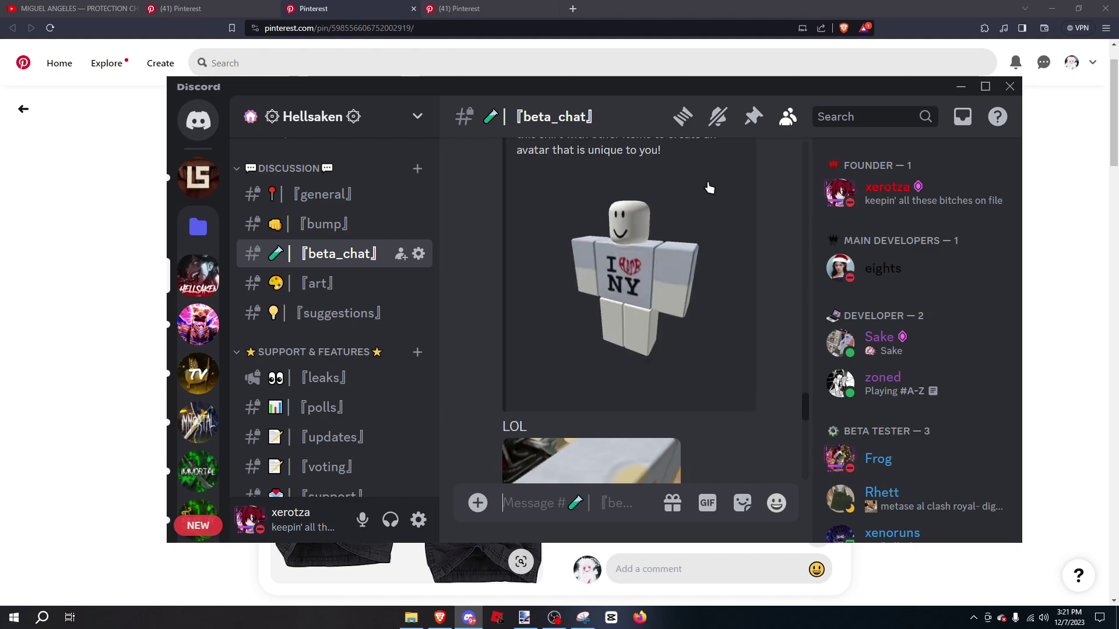
Step: Copy the cargo trousers image from the Pinterest page in the browser and return to paint.net
{"action": "key", "text": "alt+Tab"}
{"action": "scroll", "coordinate": [440, 200], "scroll_direction": "down", "scroll_amount": 4}
{"action": "scroll", "coordinate": [440, 200], "scroll_direction": "up", "scroll_amount": 5}
{"action": "right_click", "coordinate": [421, 237]}
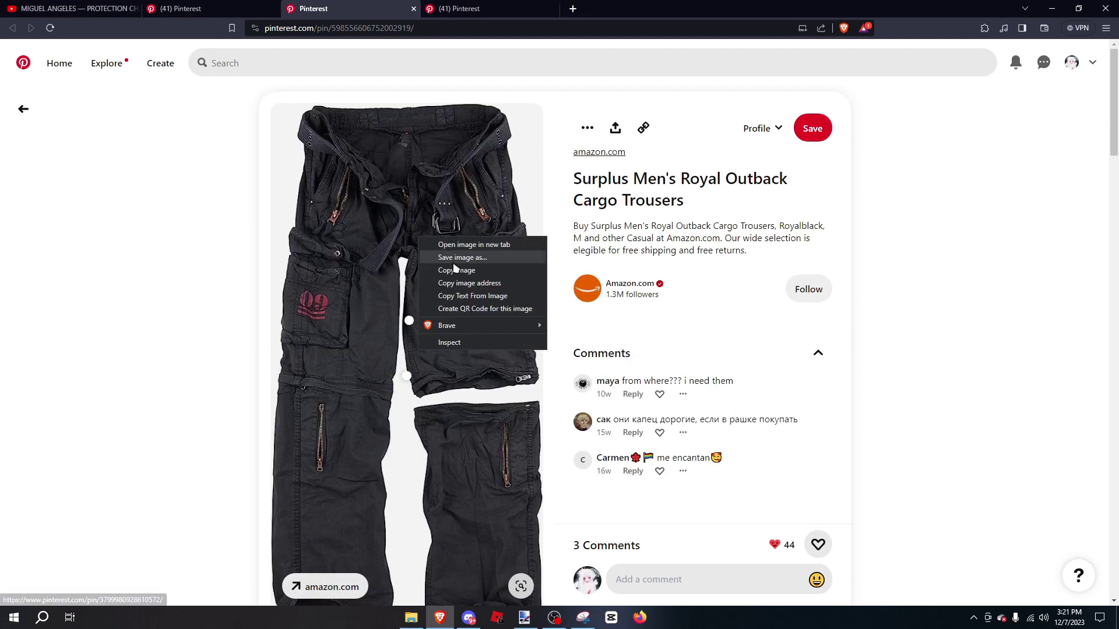
{"action": "left_click", "coordinate": [466, 272]}
{"action": "left_click", "coordinate": [525, 617]}
{"action": "scroll", "coordinate": [859, 475], "scroll_direction": "down", "scroll_amount": 2}
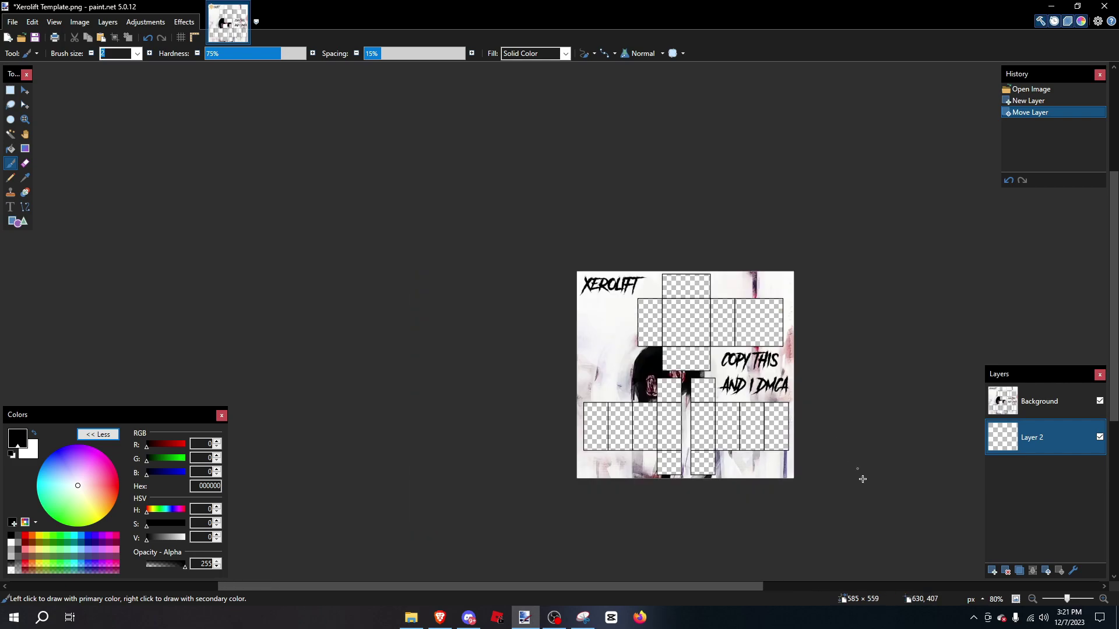
{"action": "scroll", "coordinate": [867, 497], "scroll_direction": "up", "scroll_amount": 4}
{"action": "scroll", "coordinate": [920, 482], "scroll_direction": "down", "scroll_amount": 4}
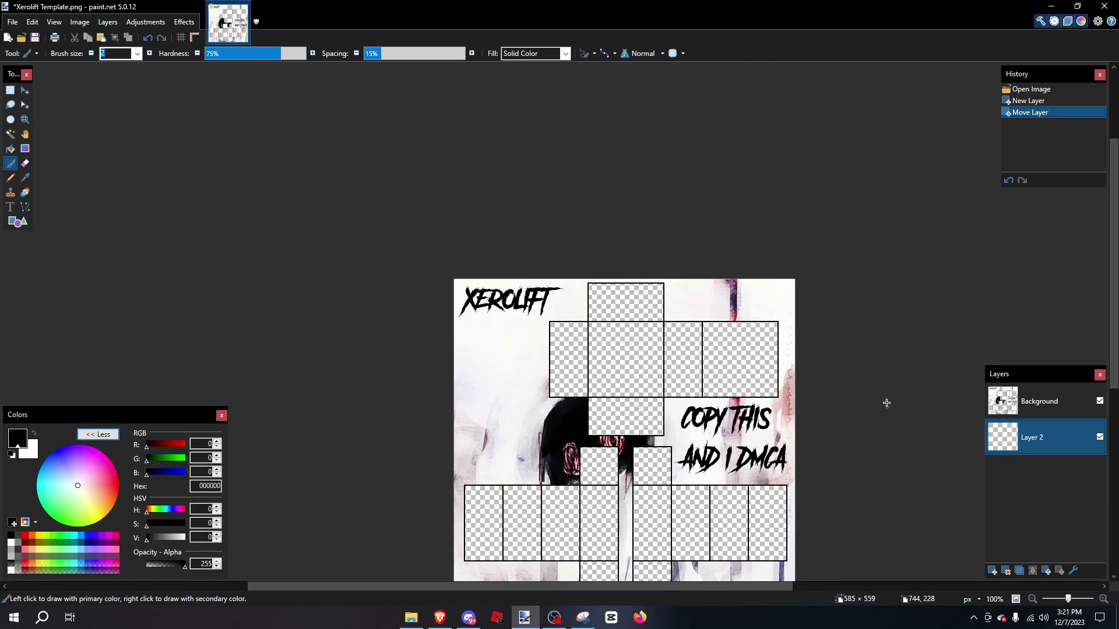
{"action": "left_click_drag", "start_coordinate": [610, 275], "coordinate": [1118, 628]}
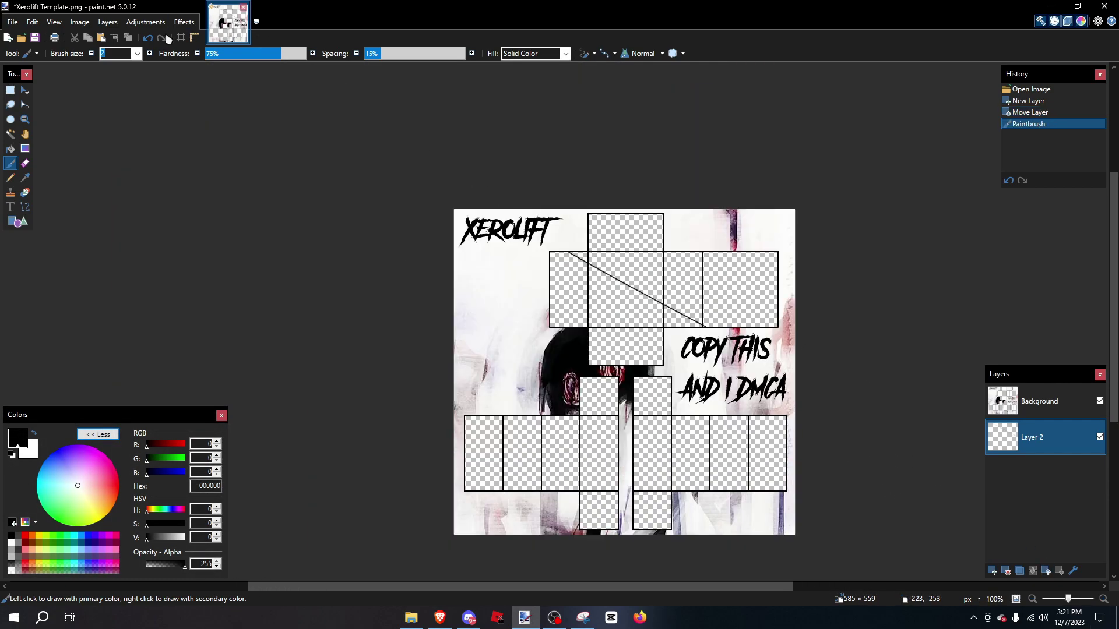
{"action": "left_click", "coordinate": [147, 38]}
{"action": "left_click", "coordinate": [10, 90]}
{"action": "scroll", "coordinate": [417, 215], "scroll_direction": "up", "scroll_amount": 1}
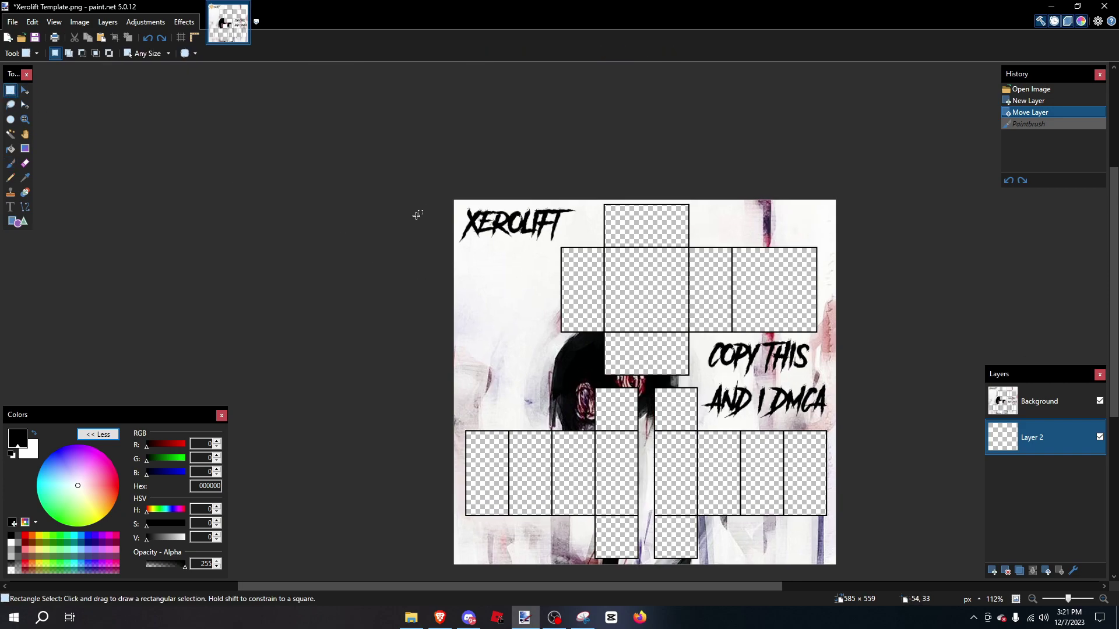
{"action": "left_click_drag", "start_coordinate": [432, 191], "coordinate": [965, 486]}
{"action": "left_click", "coordinate": [965, 485]}
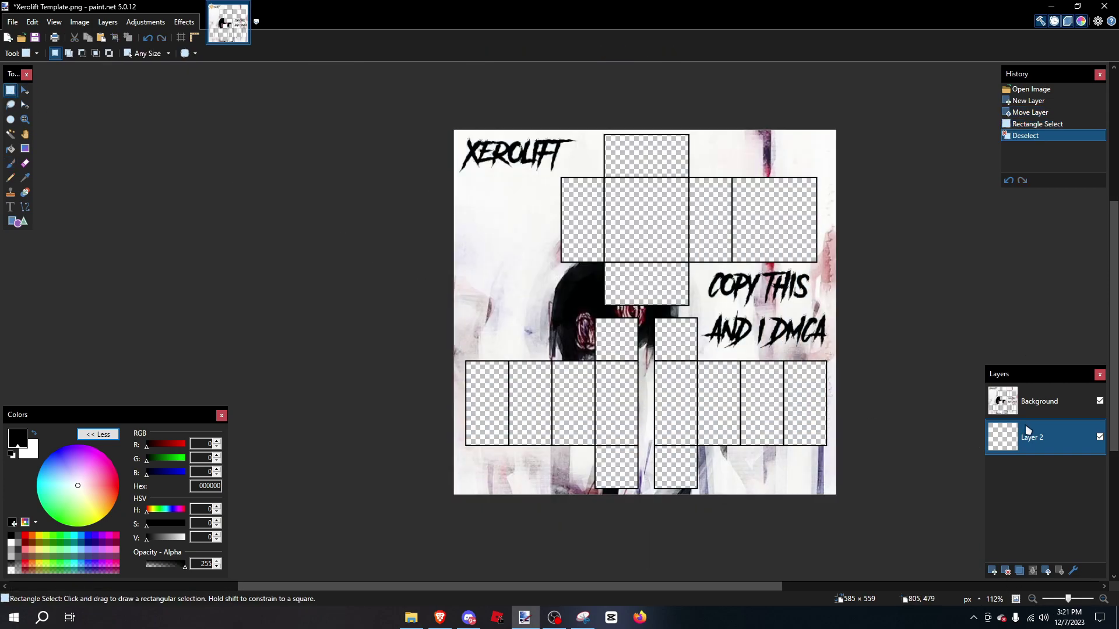
Step: Paste the trousers image into Layer 2, keeping the canvas size, and shrink it to about 158 × 312 px
{"action": "left_click", "coordinate": [1042, 403]}
{"action": "left_click", "coordinate": [1042, 403]}
{"action": "left_click", "coordinate": [1031, 449]}
{"action": "key", "text": "ctrl+v"}
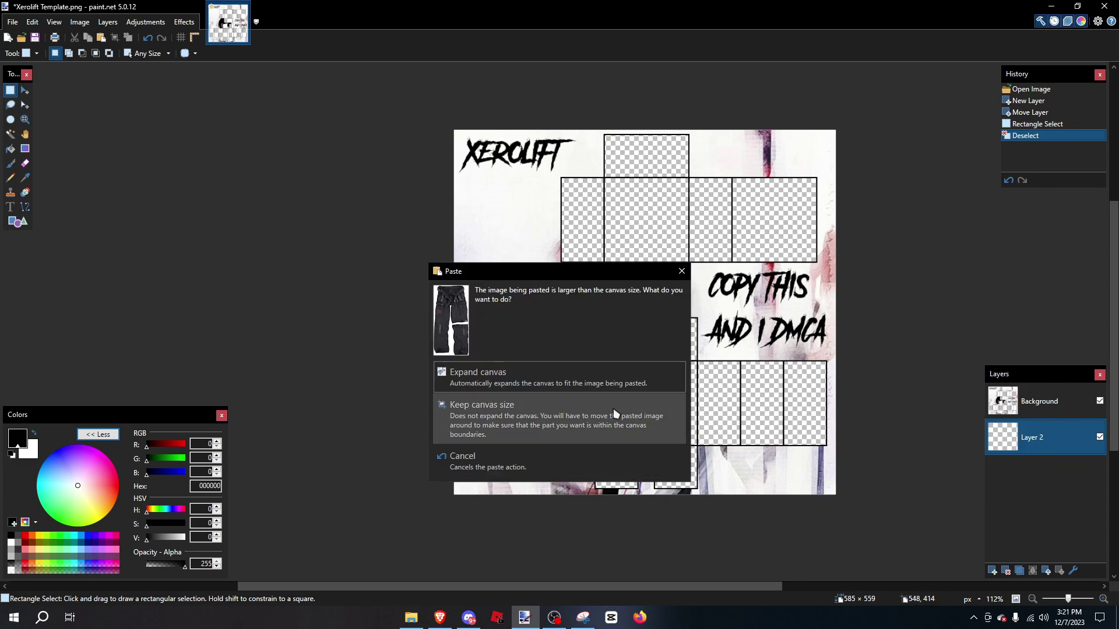
{"action": "left_click", "coordinate": [525, 415]}
{"action": "scroll", "coordinate": [602, 233], "scroll_direction": "up", "scroll_amount": 4}
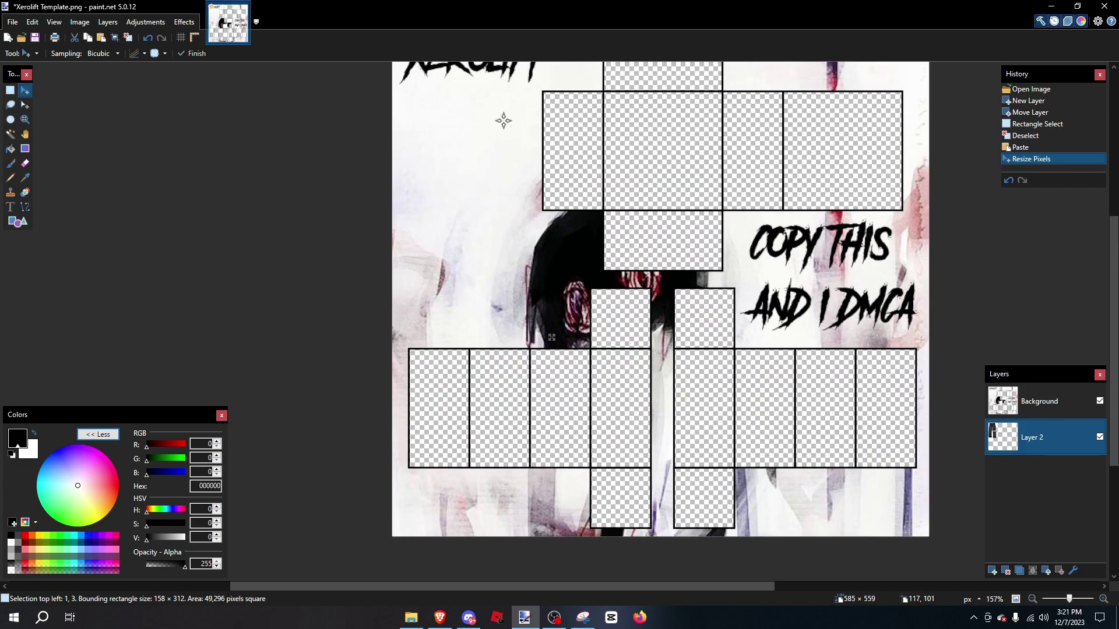
Step: Position the pasted trousers behind the template's two leg columns and scale them to about 206 × 407 px
{"action": "scroll", "coordinate": [560, 158], "scroll_direction": "down", "scroll_amount": 3}
{"action": "left_click_drag", "start_coordinate": [506, 123], "coordinate": [697, 251]}
{"action": "scroll", "coordinate": [635, 194], "scroll_direction": "up", "scroll_amount": 2}
{"action": "scroll", "coordinate": [734, 294], "scroll_direction": "up", "scroll_amount": 1}
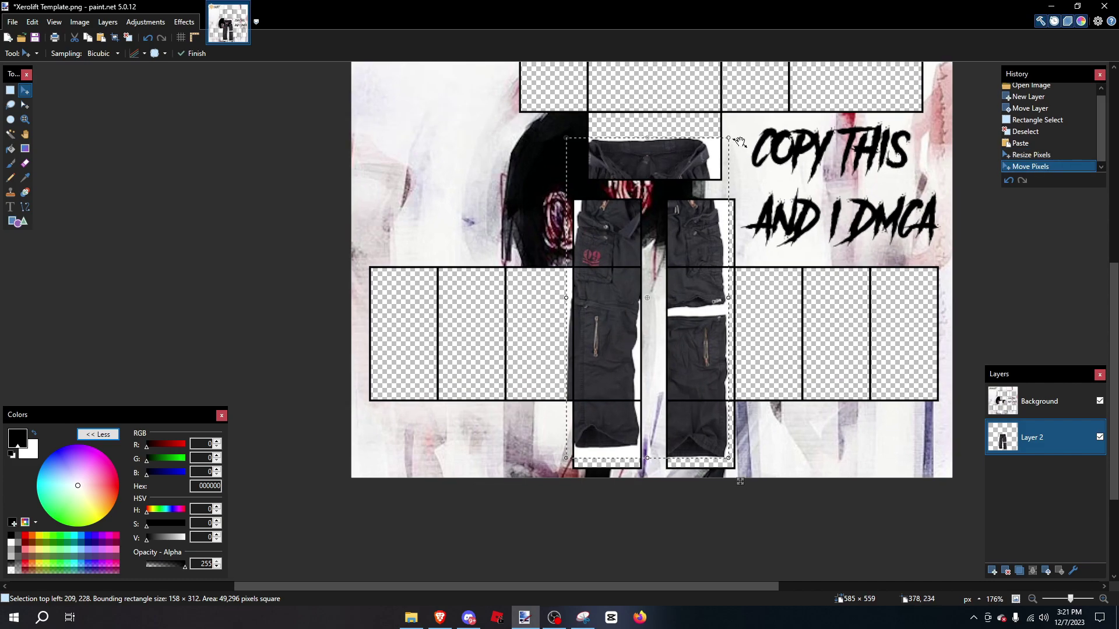
{"action": "left_click_drag", "start_coordinate": [728, 142], "coordinate": [700, 198]}
{"action": "left_click_drag", "start_coordinate": [810, 90], "coordinate": [727, 210]}
{"action": "left_click_drag", "start_coordinate": [642, 372], "coordinate": [652, 276]}
{"action": "scroll", "coordinate": [670, 260], "scroll_direction": "up", "scroll_amount": 2}
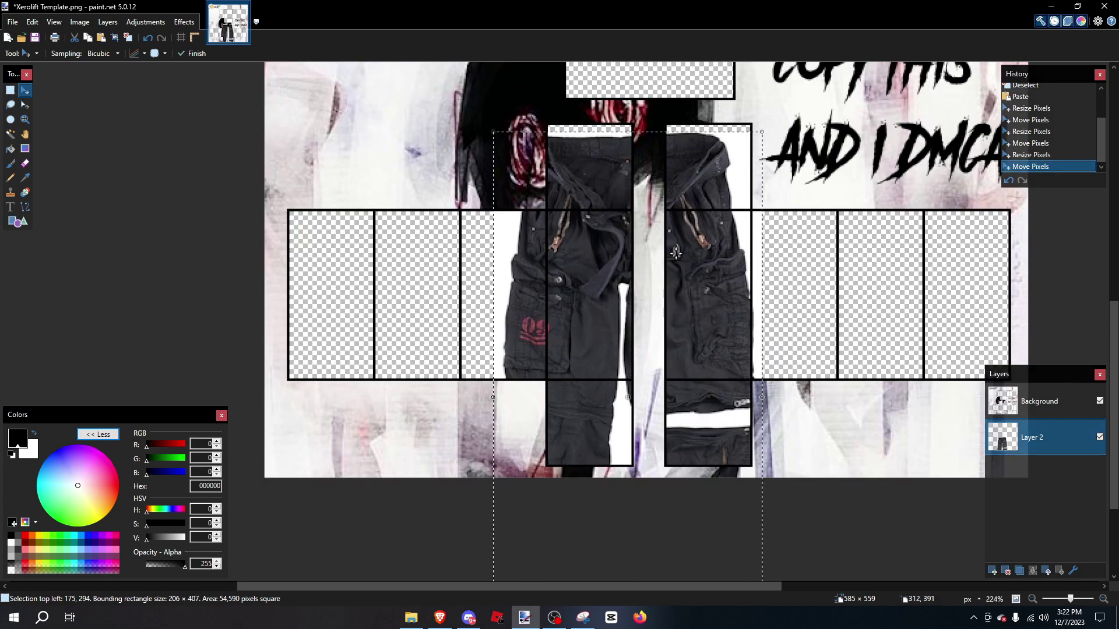
Step: Add a new layer above the trousers, then shift a rectangular strip of the left leg's outer side about 2 px left on Layer 2
{"action": "left_click", "coordinate": [993, 568]}
{"action": "key", "text": "ctrl+d"}
{"action": "left_click", "coordinate": [10, 91]}
{"action": "scroll", "coordinate": [557, 391], "scroll_direction": "up", "scroll_amount": 1}
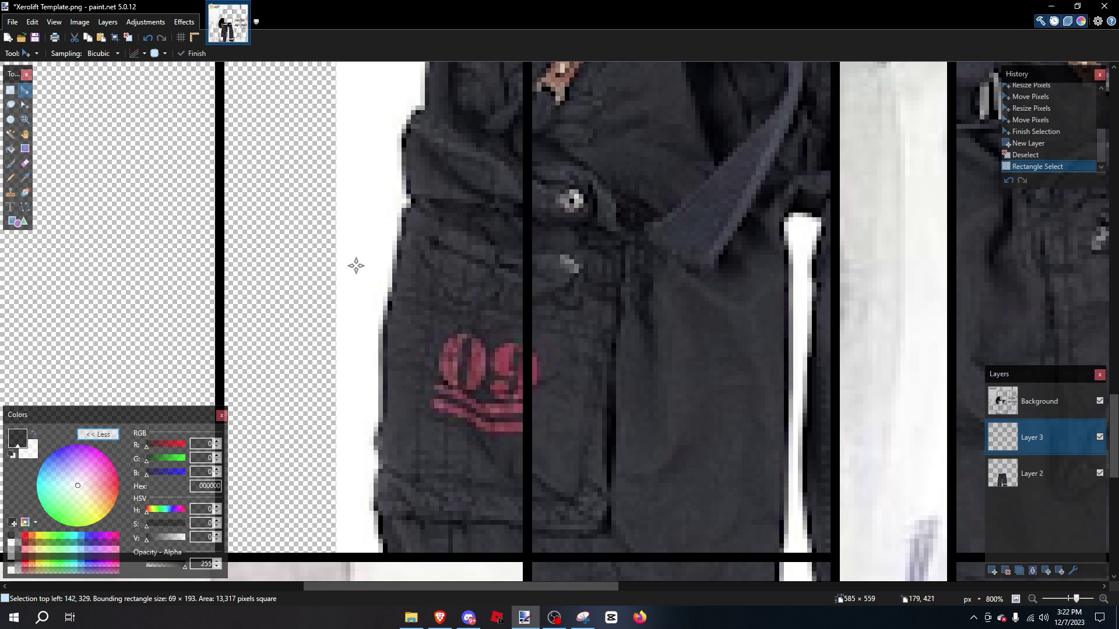
{"action": "left_click_drag", "start_coordinate": [354, 267], "coordinate": [341, 270]}
{"action": "left_click", "coordinate": [148, 38]}
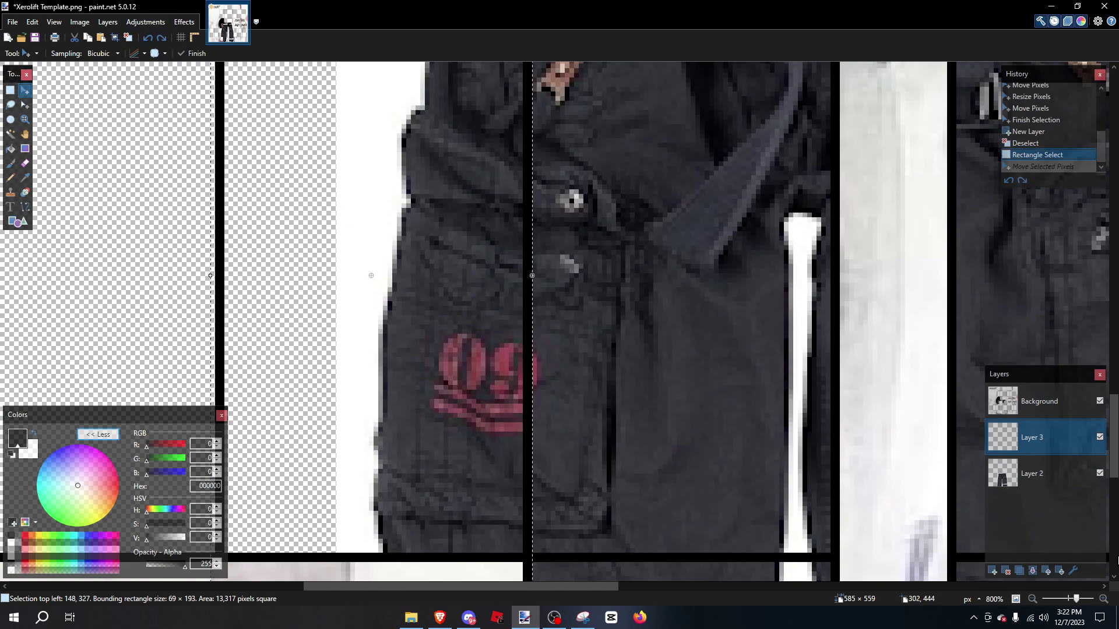
{"action": "left_click", "coordinate": [1040, 473]}
{"action": "left_click_drag", "start_coordinate": [444, 327], "coordinate": [437, 328]}
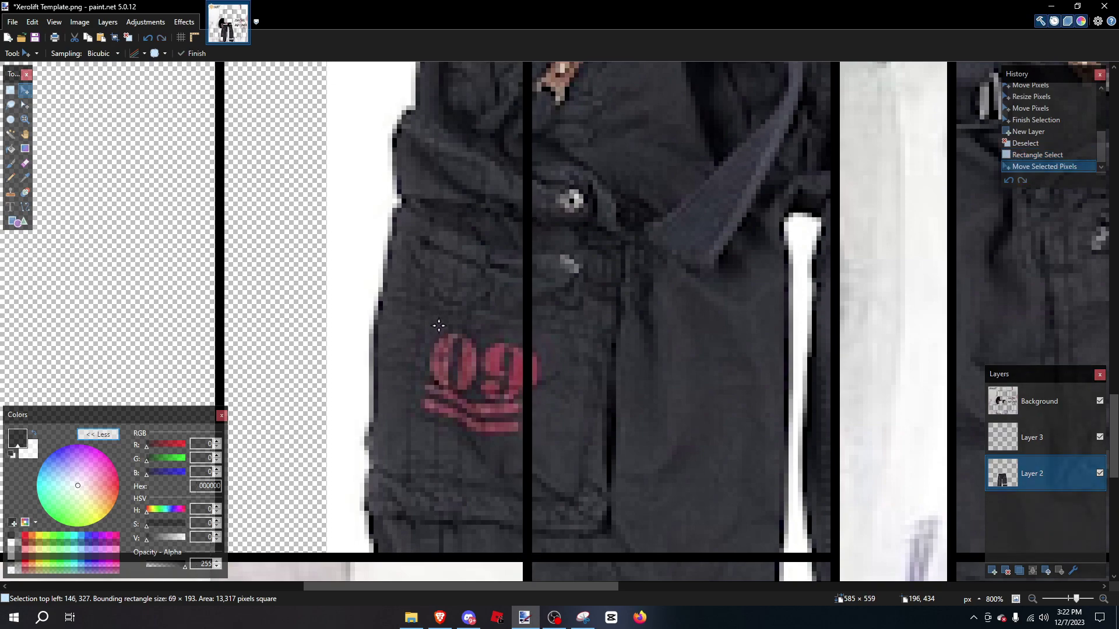
{"action": "key", "text": "ctrl+d"}
Step: Set the eraser size to 25 and erase the white background above the left leg's waistband
{"action": "scroll", "coordinate": [439, 327], "scroll_direction": "down", "scroll_amount": 5}
{"action": "left_click", "coordinate": [25, 164]}
{"action": "scroll", "coordinate": [64, 145], "scroll_direction": "down", "scroll_amount": 2}
{"action": "scroll", "coordinate": [64, 146], "scroll_direction": "right", "scroll_amount": 3}
{"action": "scroll", "coordinate": [64, 145], "scroll_direction": "up", "scroll_amount": 2}
{"action": "left_click", "coordinate": [150, 54]}
{"action": "left_click", "coordinate": [150, 54]}
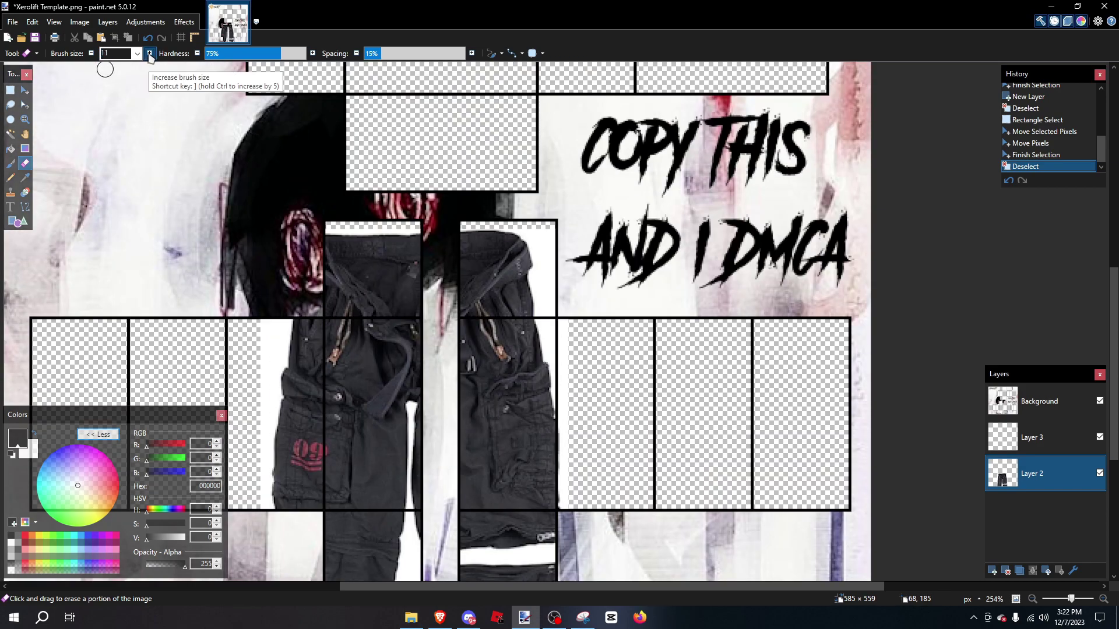
{"action": "left_click", "coordinate": [150, 53]}
{"action": "scroll", "coordinate": [250, 187], "scroll_direction": "up", "scroll_amount": 5}
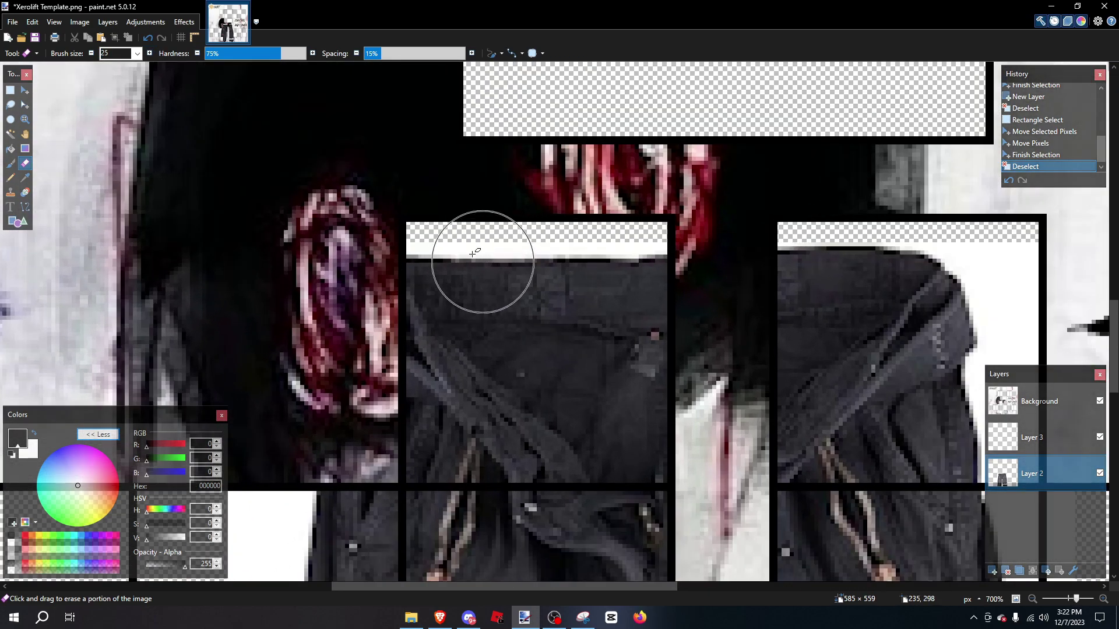
{"action": "left_click_drag", "start_coordinate": [542, 219], "coordinate": [865, 196]}
{"action": "scroll", "coordinate": [864, 194], "scroll_direction": "down", "scroll_amount": 6}
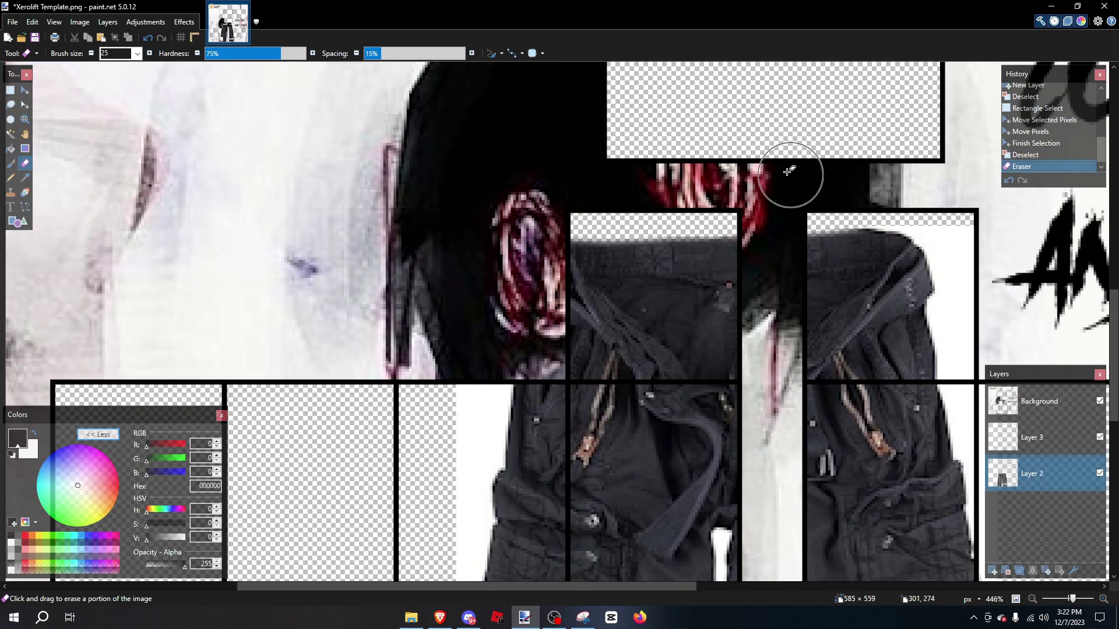
Step: Erase the white background above the right leg's waistband and along its outer edge
{"action": "scroll", "coordinate": [700, 166], "scroll_direction": "right", "scroll_amount": 3}
{"action": "scroll", "coordinate": [600, 150], "scroll_direction": "down", "scroll_amount": 1}
{"action": "mouse_move", "coordinate": [598, 149]}
{"action": "left_mouse_down"}
{"action": "mouse_move", "coordinate": [574, 133]}
{"action": "mouse_move", "coordinate": [651, 126]}
{"action": "mouse_move", "coordinate": [691, 138]}
{"action": "mouse_move", "coordinate": [645, 141]}
{"action": "mouse_move", "coordinate": [673, 173]}
{"action": "mouse_move", "coordinate": [735, 559]}
{"action": "left_mouse_up"}
{"action": "scroll", "coordinate": [767, 407], "scroll_direction": "down", "scroll_amount": 5}
{"action": "scroll", "coordinate": [642, 457], "scroll_direction": "up", "scroll_amount": 4}
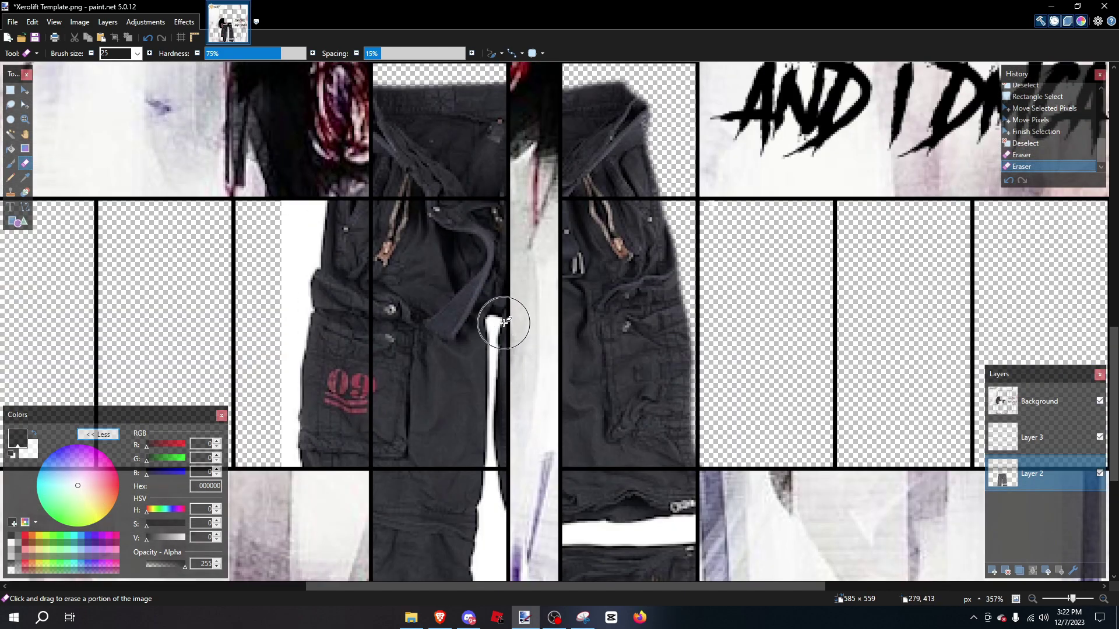
Step: Erase the white gap along the left leg's inner edge and the white background along its outer edge
{"action": "scroll", "coordinate": [504, 322], "scroll_direction": "down", "scroll_amount": 2}
{"action": "mouse_move", "coordinate": [503, 327]}
{"action": "left_mouse_down"}
{"action": "mouse_move", "coordinate": [479, 545]}
{"action": "mouse_move", "coordinate": [507, 364]}
{"action": "left_mouse_up"}
{"action": "scroll", "coordinate": [507, 365], "scroll_direction": "up", "scroll_amount": 2}
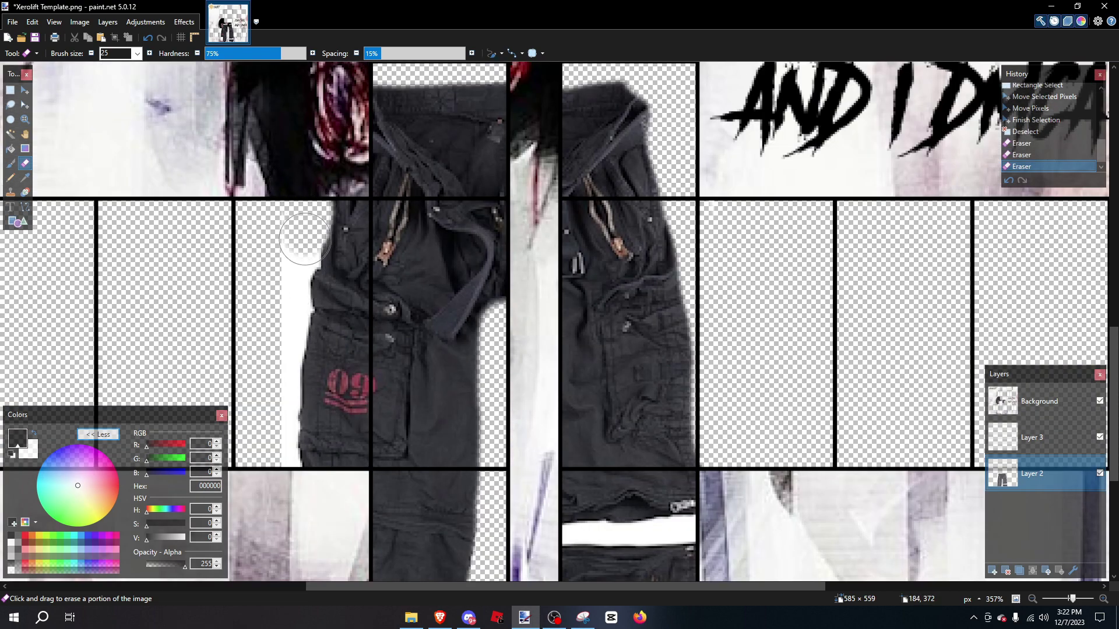
{"action": "mouse_move", "coordinate": [304, 239]}
{"action": "left_mouse_down"}
{"action": "mouse_move", "coordinate": [285, 346]}
{"action": "mouse_move", "coordinate": [279, 496]}
{"action": "left_mouse_up"}
{"action": "scroll", "coordinate": [280, 497], "scroll_direction": "down", "scroll_amount": 5}
{"action": "scroll", "coordinate": [430, 267], "scroll_direction": "up", "scroll_amount": 6}
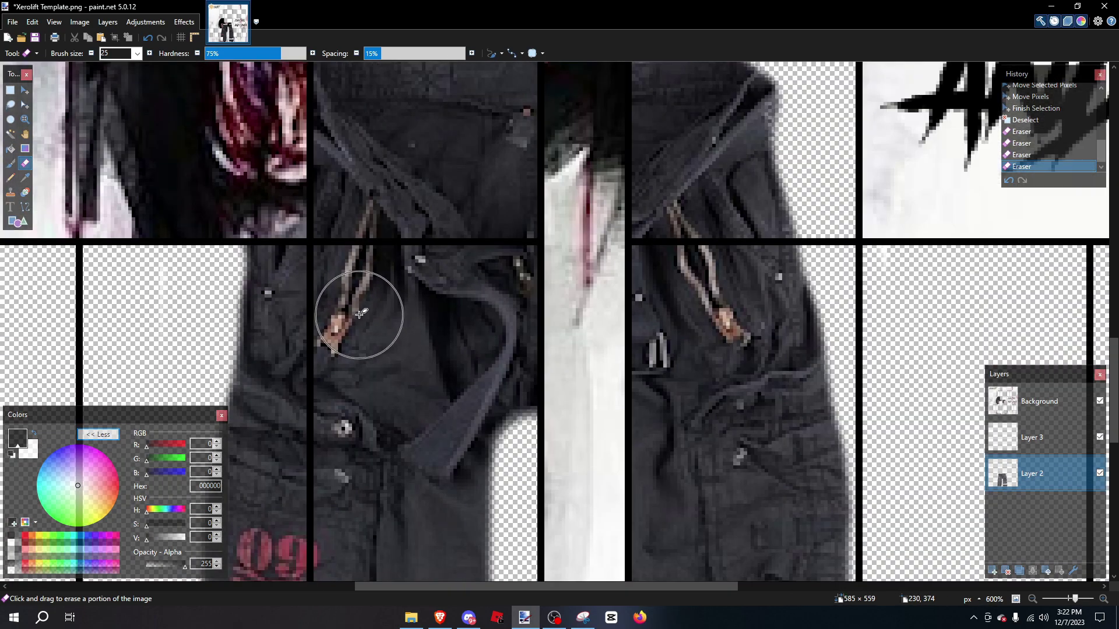
{"action": "scroll", "coordinate": [408, 321], "scroll_direction": "down", "scroll_amount": 2}
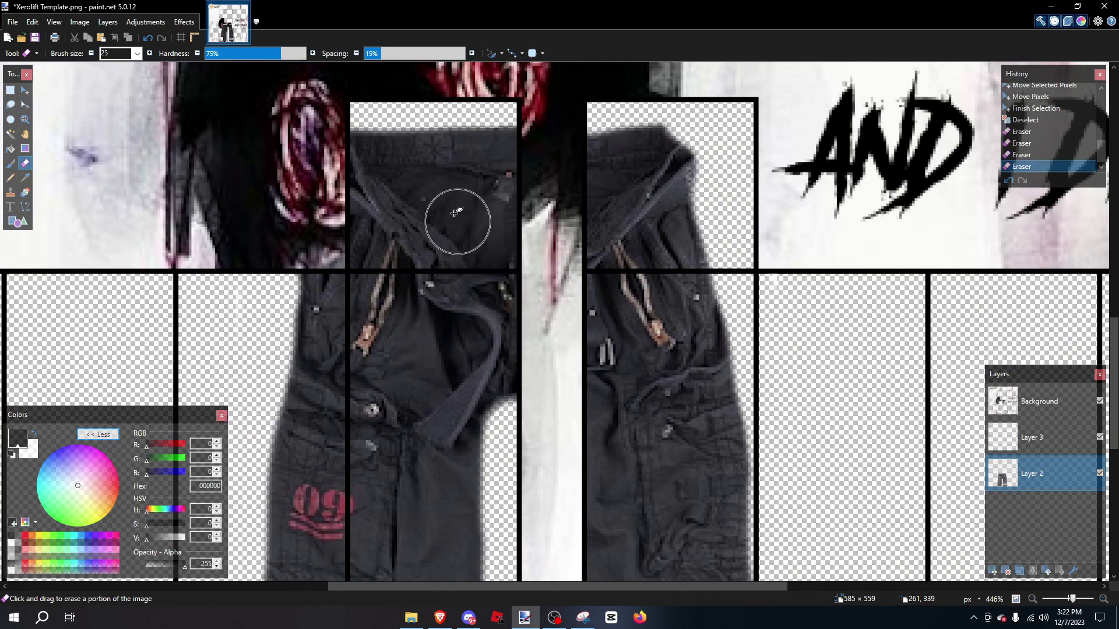
Step: Sample the dark grey trouser fabric colour 35343A as the primary colour with the Color Picker
{"action": "left_click", "coordinate": [25, 177]}
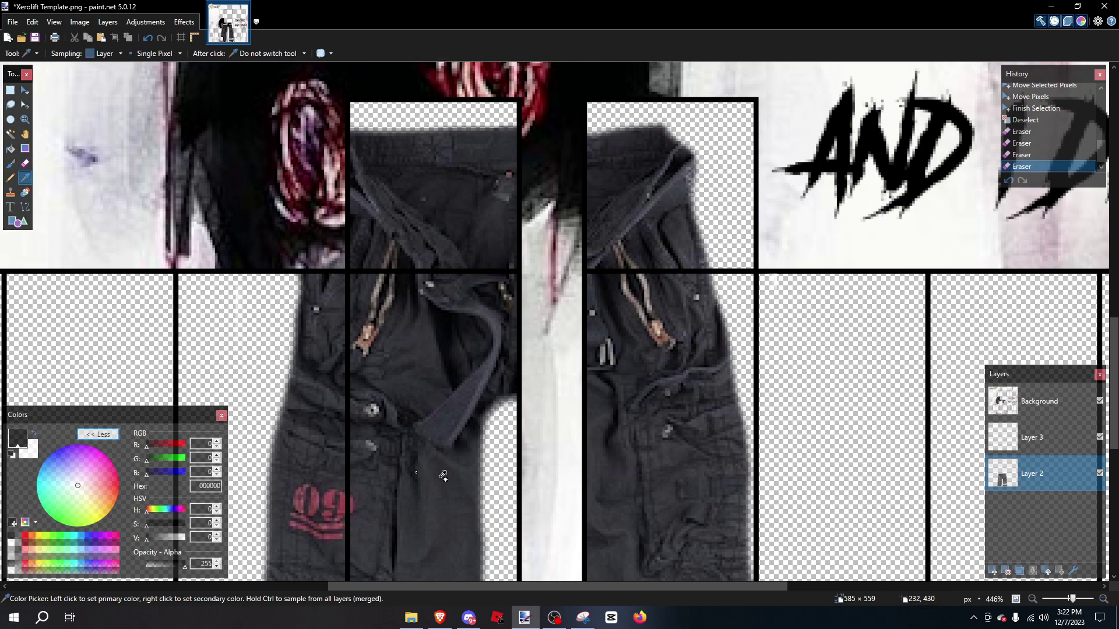
{"action": "scroll", "coordinate": [468, 482], "scroll_direction": "up", "scroll_amount": 2}
{"action": "left_click", "coordinate": [413, 304]}
{"action": "scroll", "coordinate": [413, 304], "scroll_direction": "up", "scroll_amount": 3}
Step: Set up the Paintbrush with the primary colour's opacity at 15 and a brush size of 10
{"action": "left_click", "coordinate": [10, 164]}
{"action": "scroll", "coordinate": [336, 400], "scroll_direction": "down", "scroll_amount": 2}
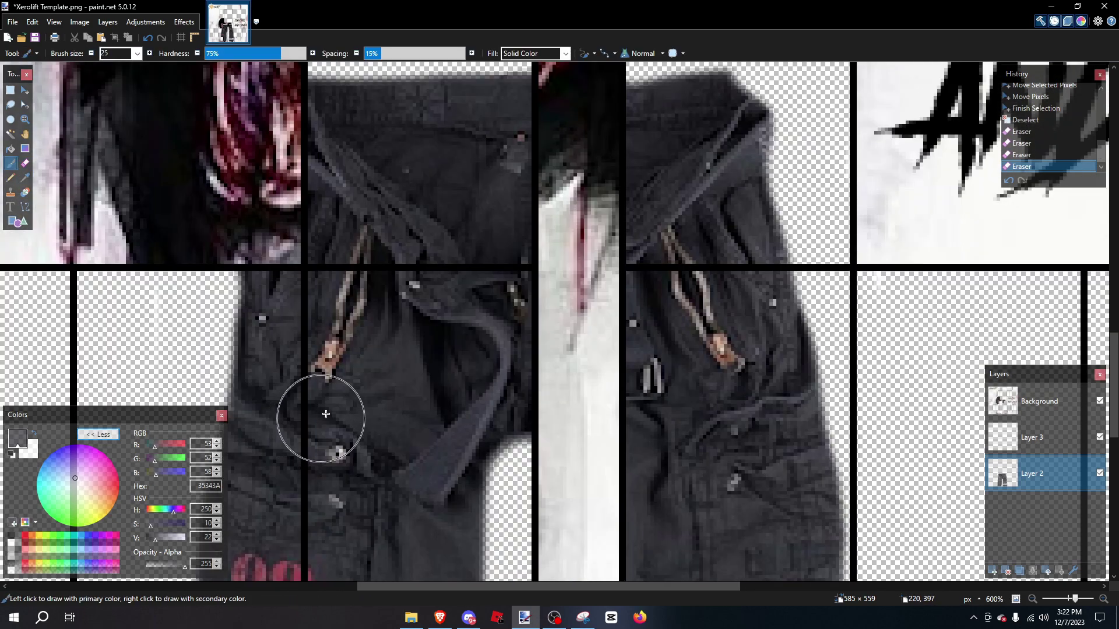
{"action": "scroll", "coordinate": [384, 373], "scroll_direction": "down", "scroll_amount": 2}
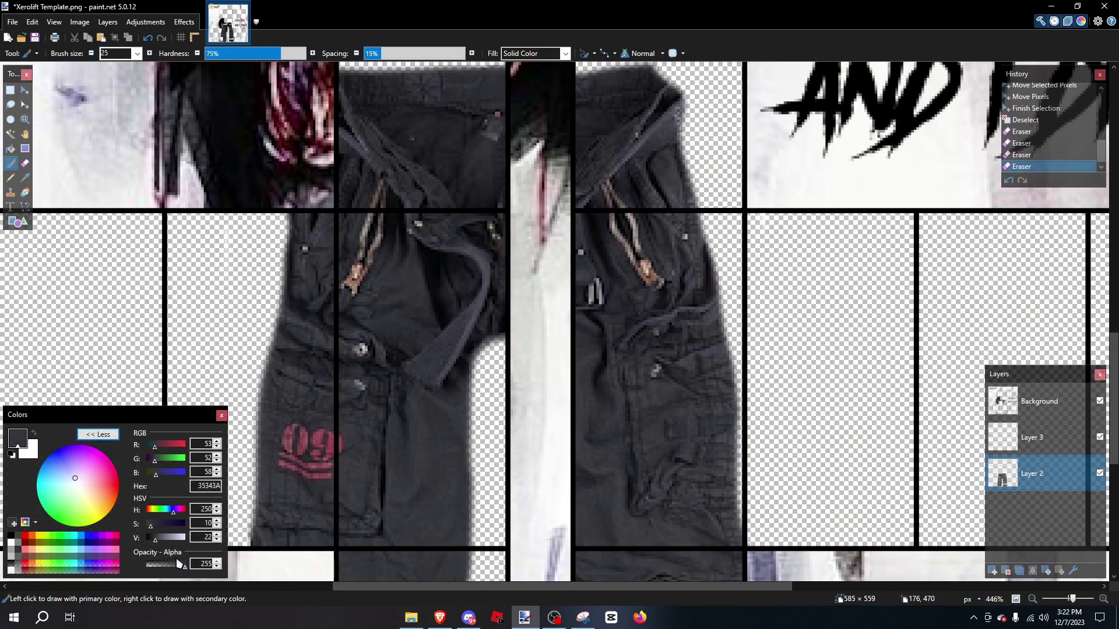
{"action": "type", "text": "15"}
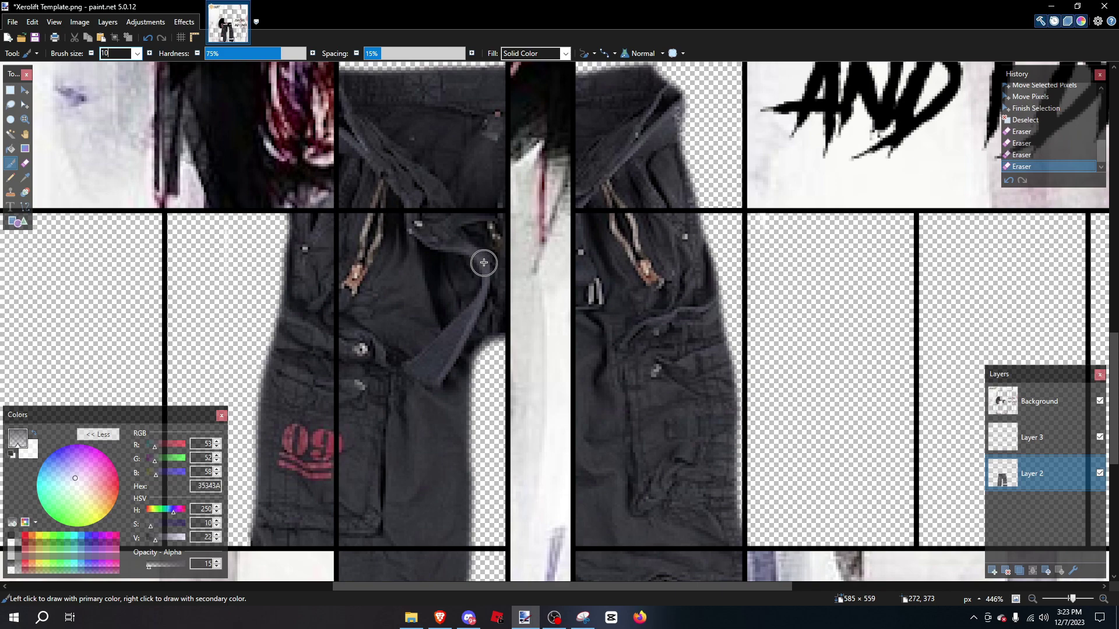
Step: Paint over the belt strap hanging across the right leg's front panel with the semi-transparent dark grey brush
{"action": "scroll", "coordinate": [415, 204], "scroll_direction": "up", "scroll_amount": 3}
{"action": "left_click_drag", "start_coordinate": [392, 173], "coordinate": [379, 254]}
{"action": "mouse_move", "coordinate": [379, 253]}
{"action": "left_mouse_down"}
{"action": "mouse_move", "coordinate": [370, 207]}
{"action": "mouse_move", "coordinate": [330, 187]}
{"action": "left_mouse_up"}
{"action": "left_click_drag", "start_coordinate": [330, 187], "coordinate": [344, 203]}
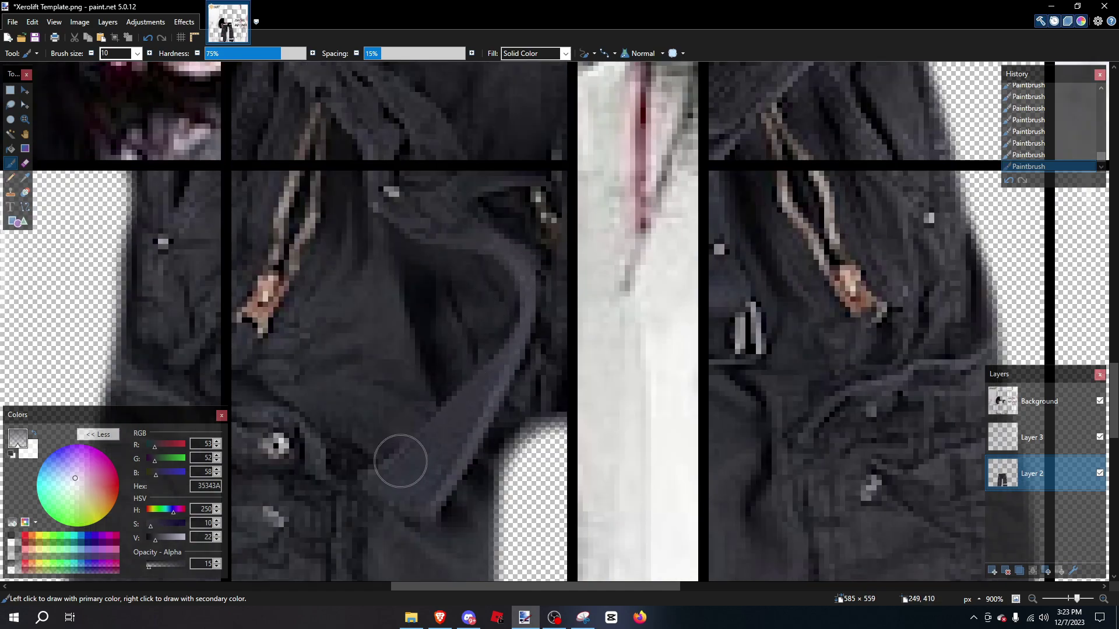
{"action": "scroll", "coordinate": [731, 469], "scroll_direction": "left", "scroll_amount": 2}
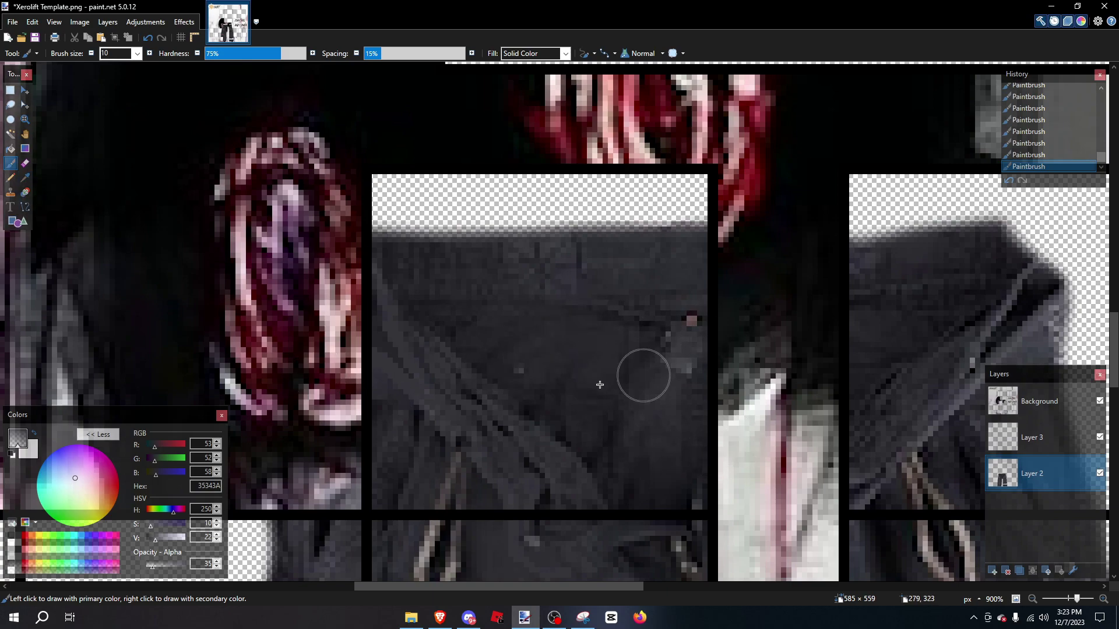
Step: Blend the waistband, diagonal flap and rest of the hanging strap into the trouser fabric with brush opacity 35
{"action": "scroll", "coordinate": [462, 315], "scroll_direction": "down", "scroll_amount": 2}
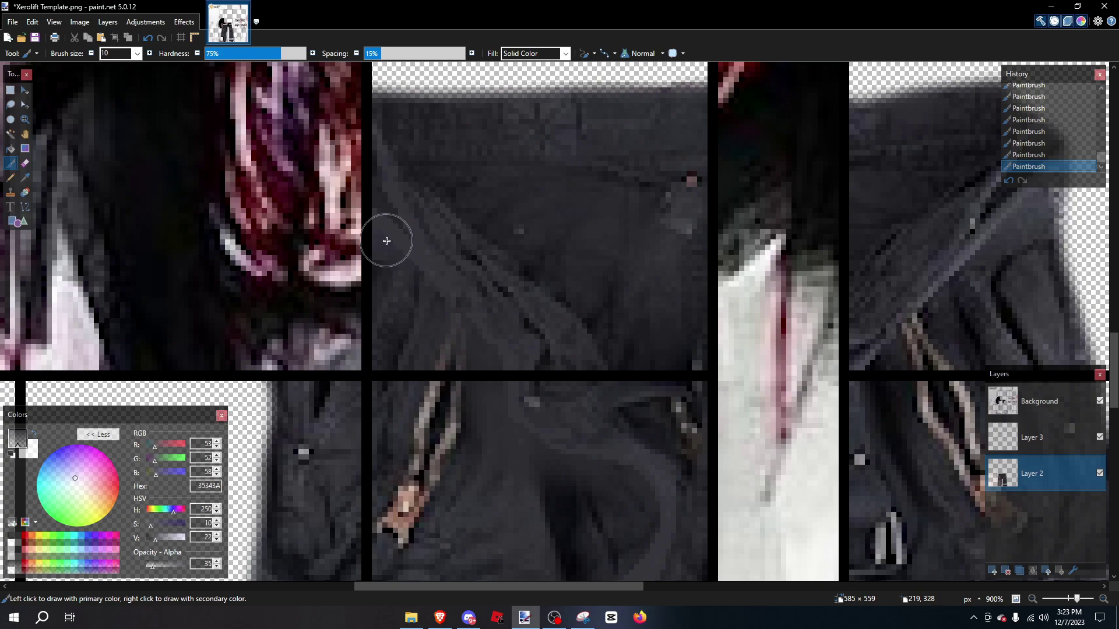
{"action": "scroll", "coordinate": [548, 378], "scroll_direction": "down", "scroll_amount": 2}
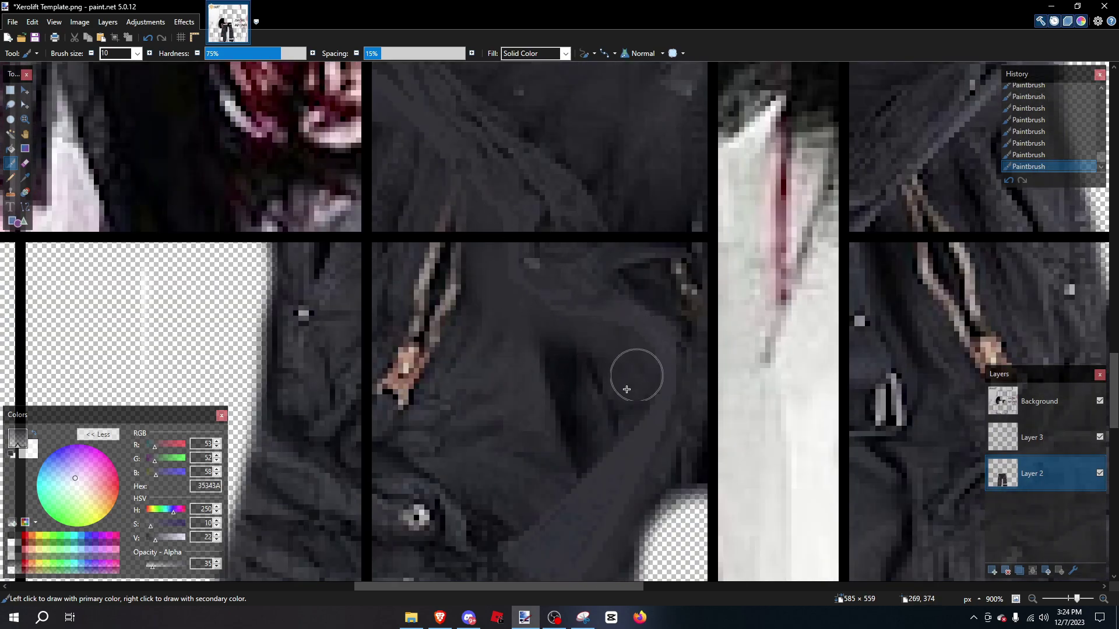
{"action": "scroll", "coordinate": [659, 310], "scroll_direction": "down", "scroll_amount": 2}
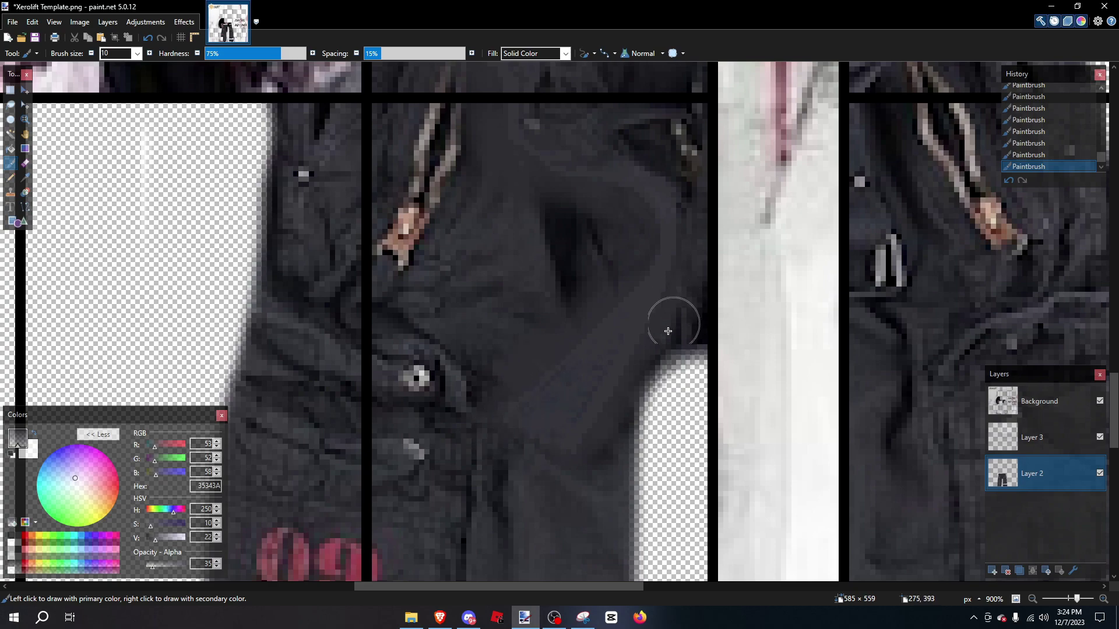
{"action": "scroll", "coordinate": [642, 223], "scroll_direction": "down", "scroll_amount": 6}
{"action": "scroll", "coordinate": [500, 315], "scroll_direction": "up", "scroll_amount": 5}
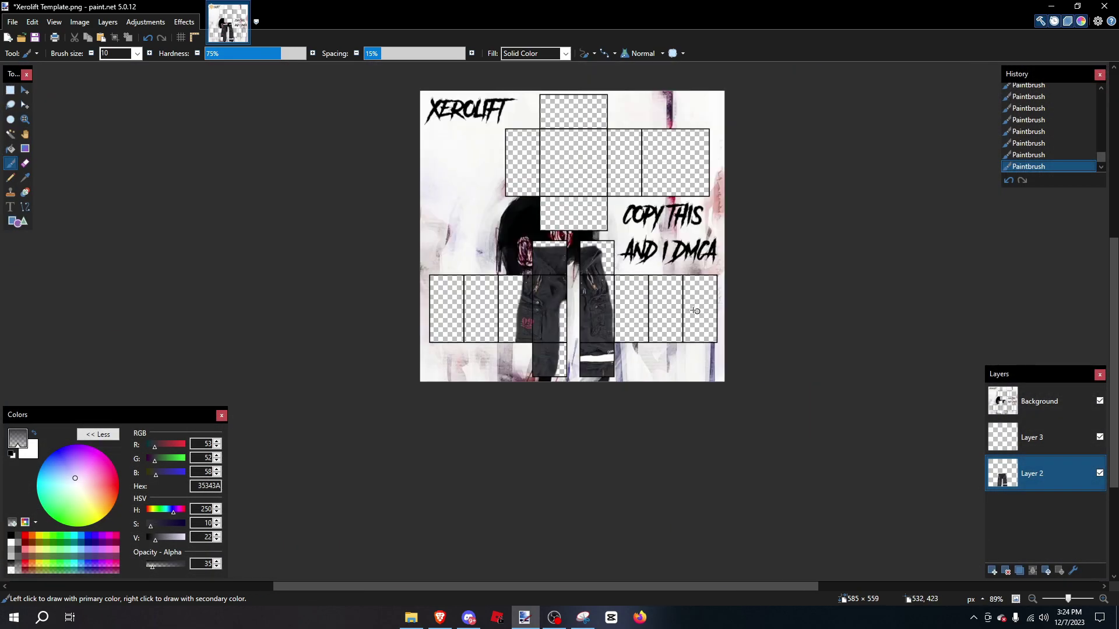
Step: Move the empty Layer 3 below Layer 2 and paste the trousers photo into it, keeping the canvas size
{"action": "scroll", "coordinate": [500, 315], "scroll_direction": "down", "scroll_amount": 2}
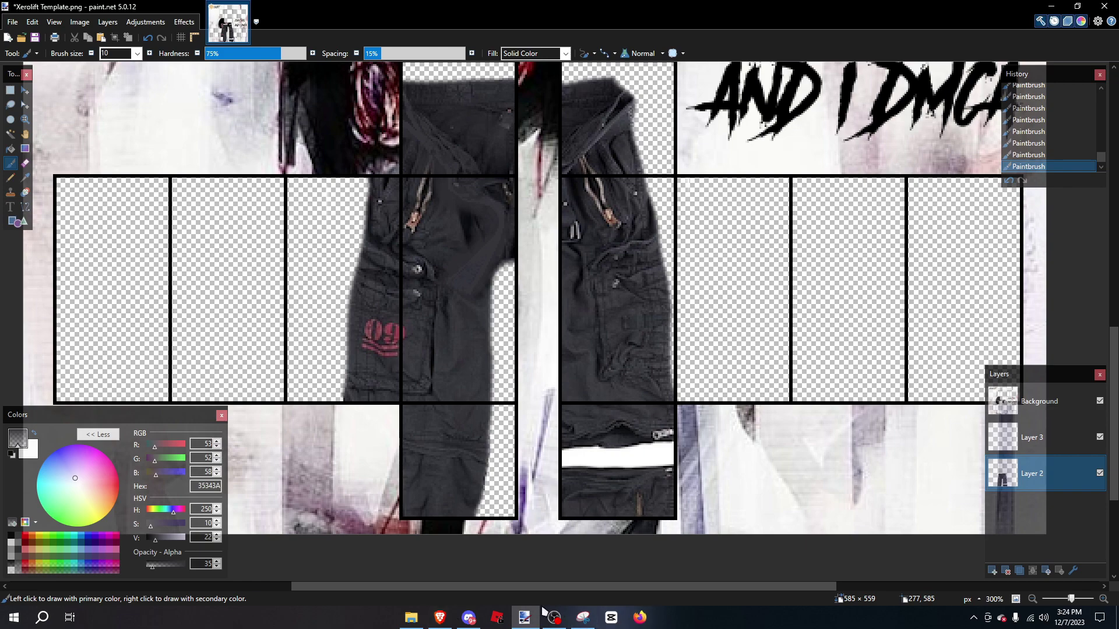
{"action": "left_click", "coordinate": [440, 618]}
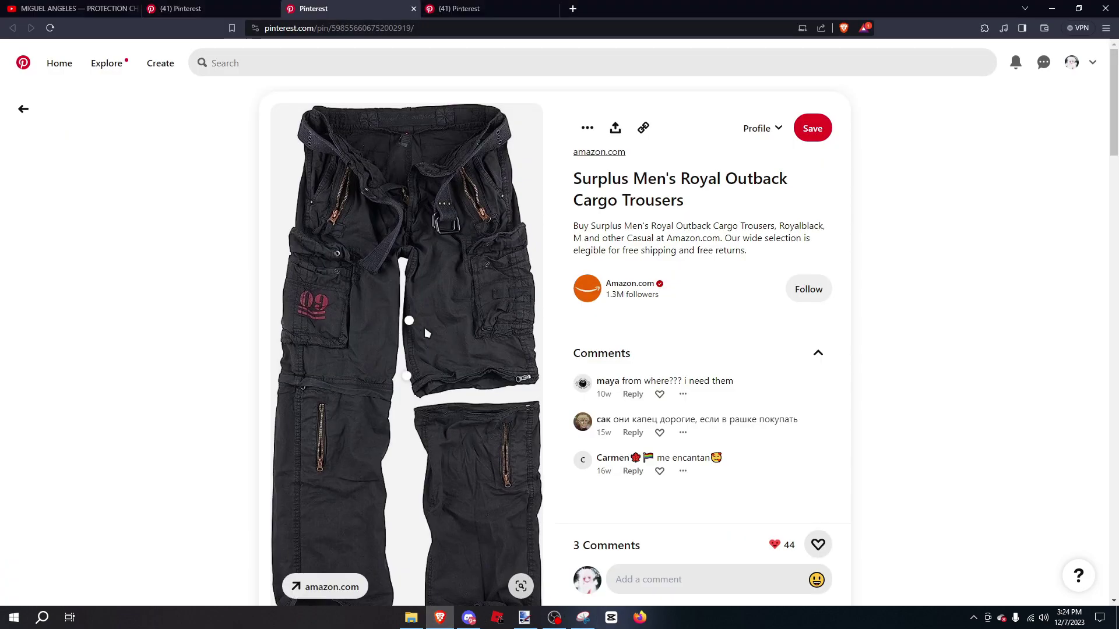
{"action": "left_click", "coordinate": [525, 617]}
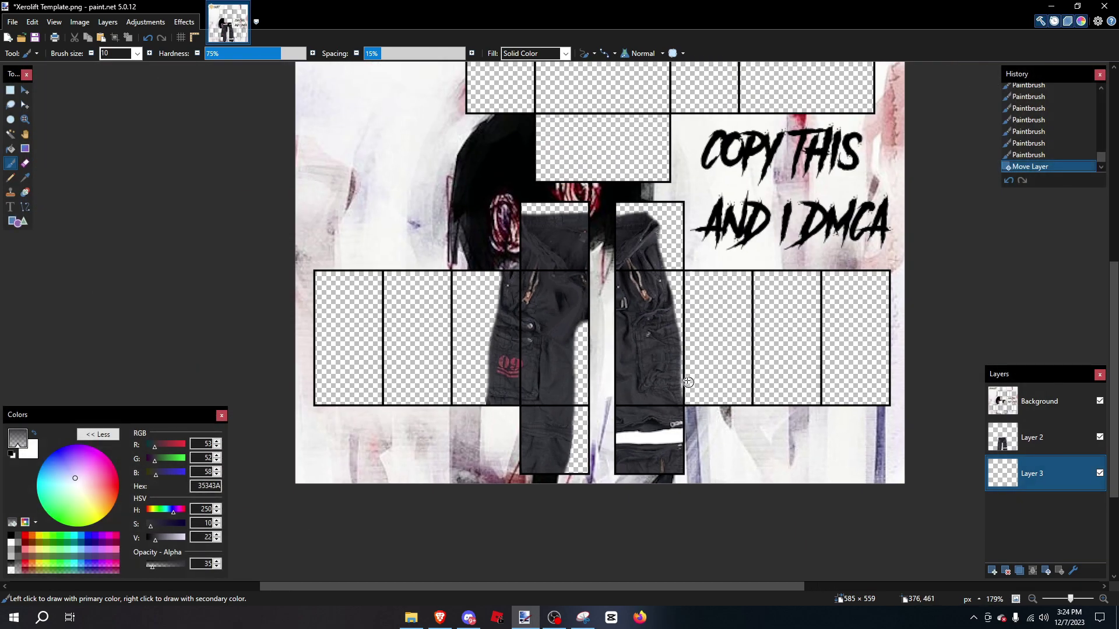
{"action": "key", "text": "ctrl+v"}
{"action": "left_click", "coordinate": [612, 415]}
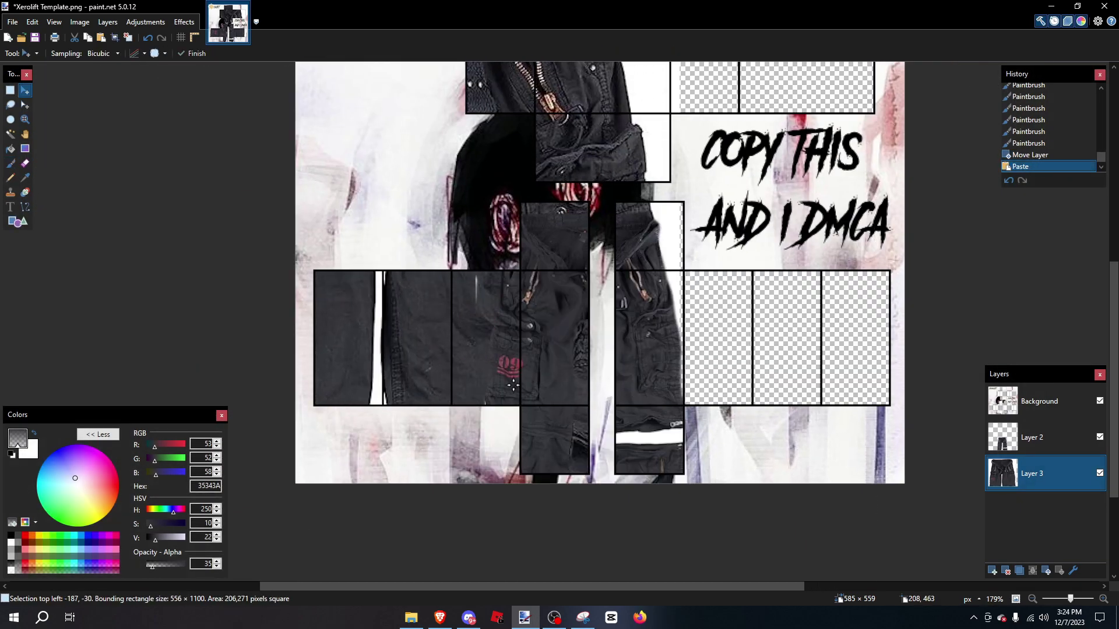
Step: Position the pasted trousers photo so its fabric fills the transparent gaps around the right leg panels
{"action": "left_click_drag", "start_coordinate": [513, 385], "coordinate": [628, 371]}
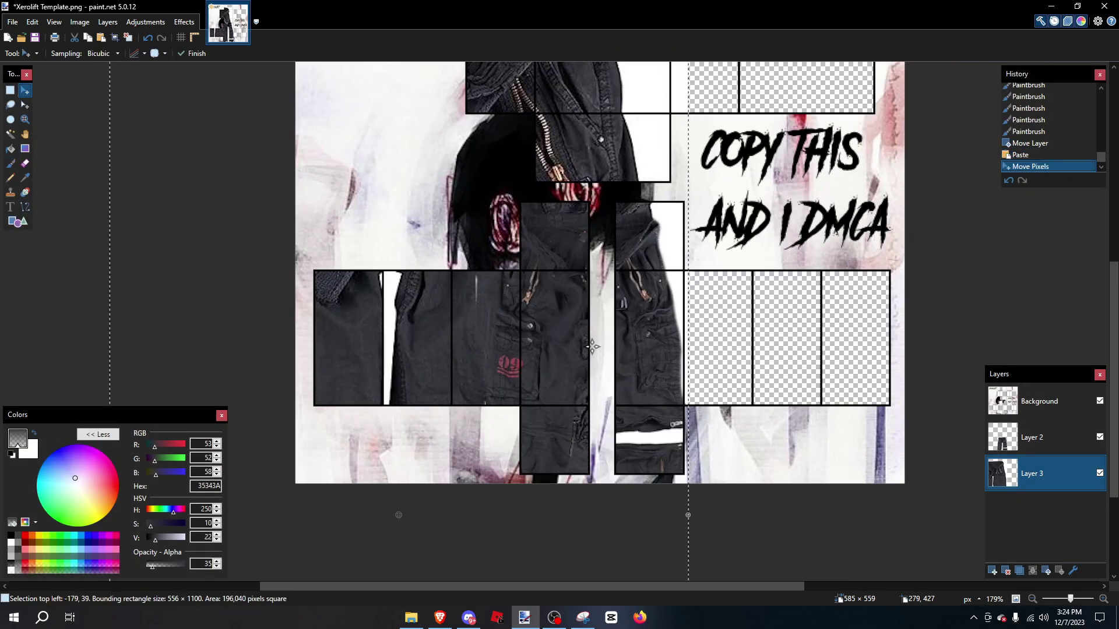
{"action": "scroll", "coordinate": [575, 374], "scroll_direction": "up", "scroll_amount": 5}
{"action": "scroll", "coordinate": [575, 466], "scroll_direction": "down", "scroll_amount": 1}
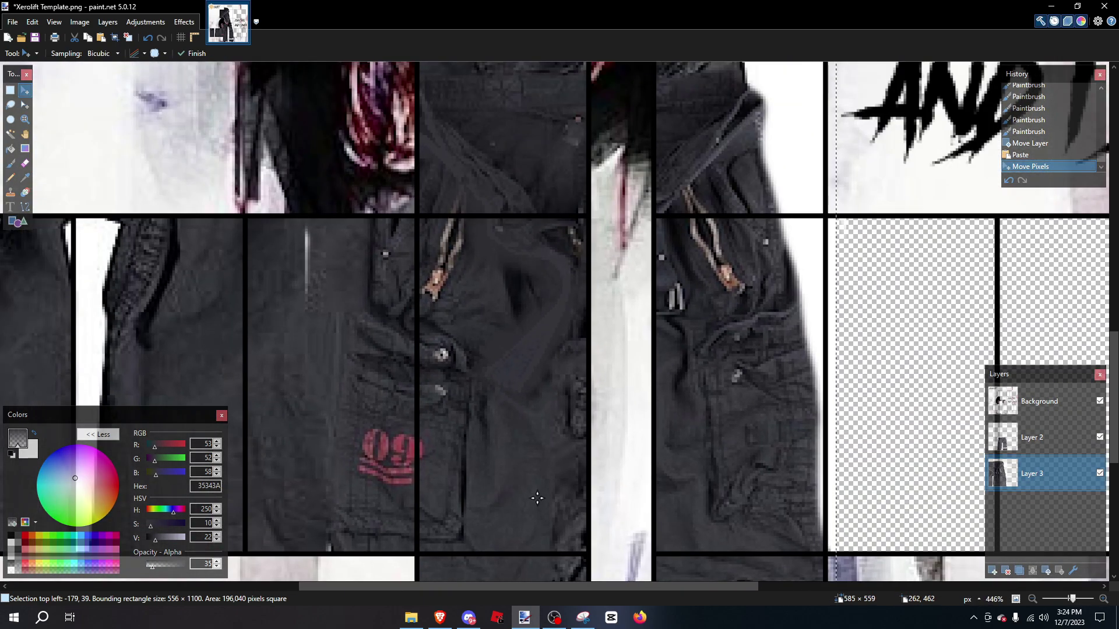
{"action": "scroll", "coordinate": [576, 539], "scroll_direction": "down", "scroll_amount": 3}
{"action": "scroll", "coordinate": [647, 411], "scroll_direction": "down", "scroll_amount": 2}
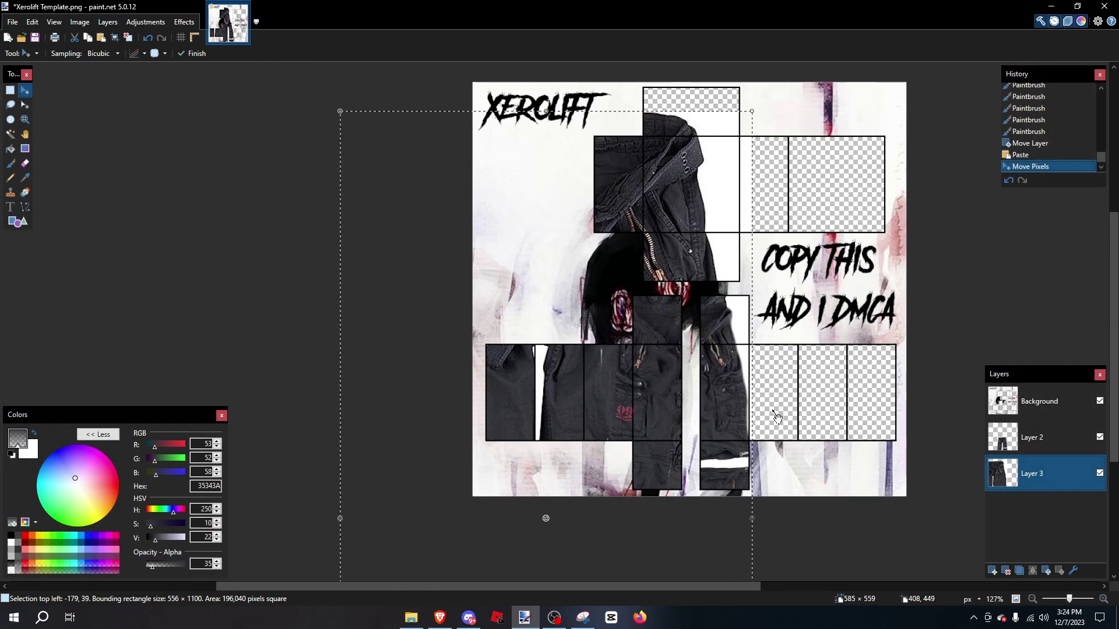
Step: Add a new layer and paste another copy of the trousers fabric behind the right leg's side and back panels
{"action": "left_click", "coordinate": [993, 572]}
{"action": "key", "text": "ctrl+v"}
{"action": "key", "text": "ctrl+d"}
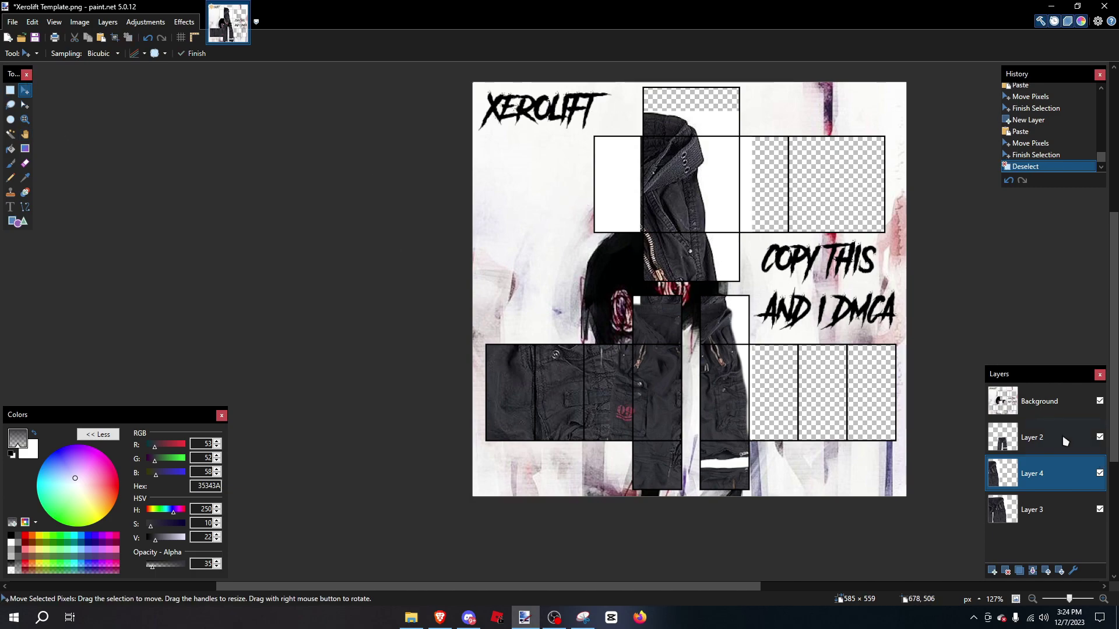
Step: Merge Layer 2 and Layer 4 down into Layer 3
{"action": "left_click", "coordinate": [1065, 441]}
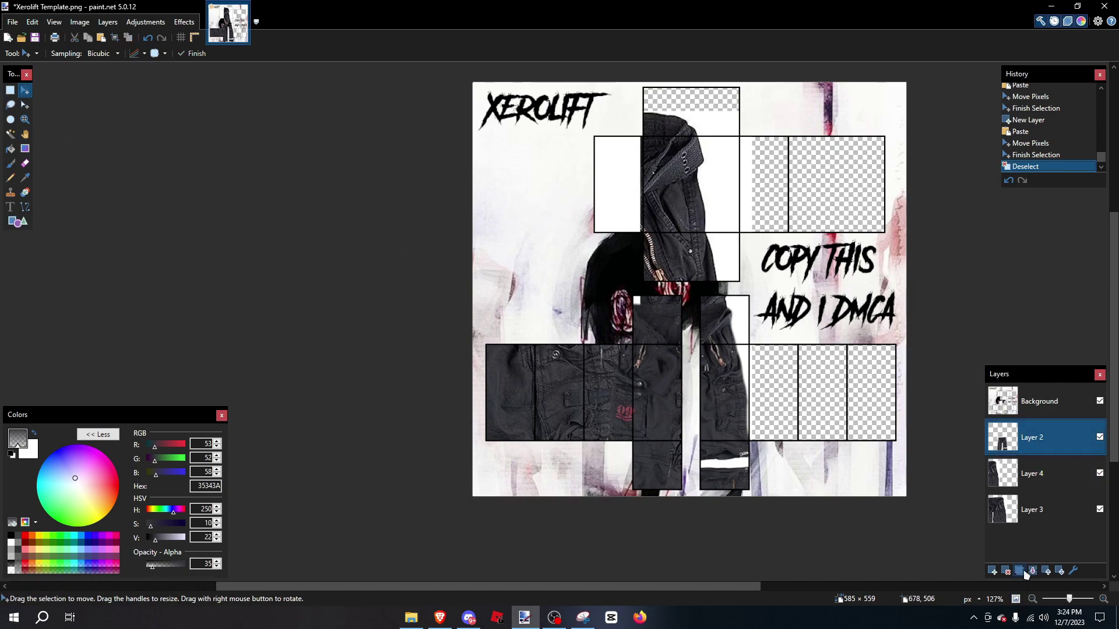
{"action": "left_click", "coordinate": [1030, 572]}
{"action": "left_click", "coordinate": [1029, 571]}
{"action": "scroll", "coordinate": [524, 291], "scroll_direction": "right", "scroll_amount": 3}
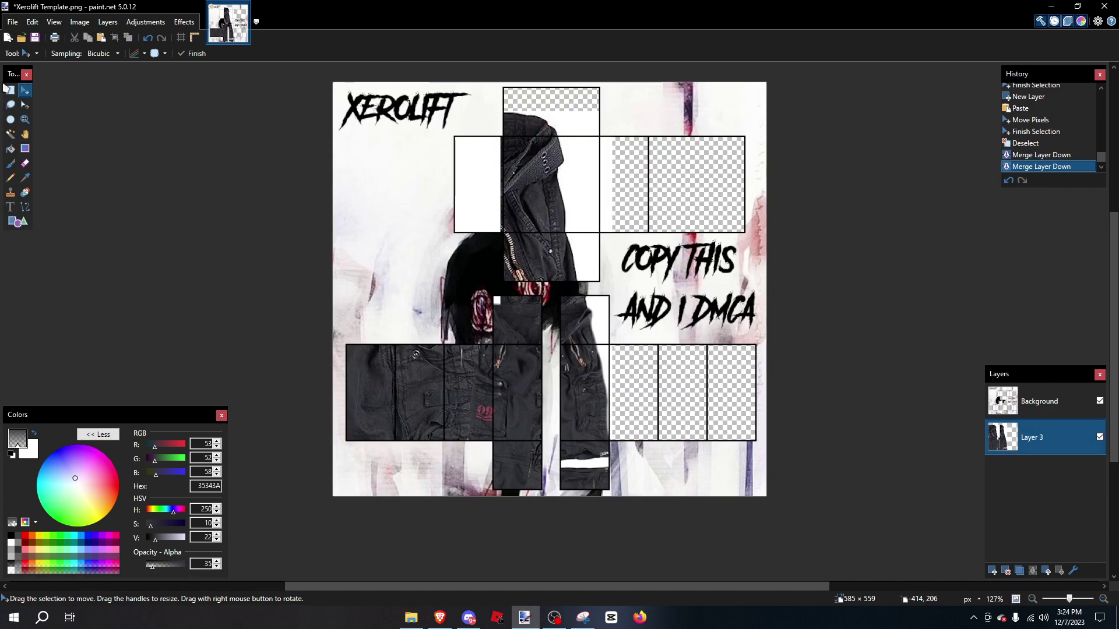
Step: Erase the excess trousers fabric from the torso panels and from the left leg panels with rectangular selections
{"action": "key", "text": "s"}
{"action": "scroll", "coordinate": [315, 182], "scroll_direction": "up", "scroll_amount": 3}
{"action": "left_click_drag", "start_coordinate": [314, 182], "coordinate": [793, 426]}
{"action": "key", "text": "Delete"}
{"action": "scroll", "coordinate": [678, 408], "scroll_direction": "down", "scroll_amount": 3}
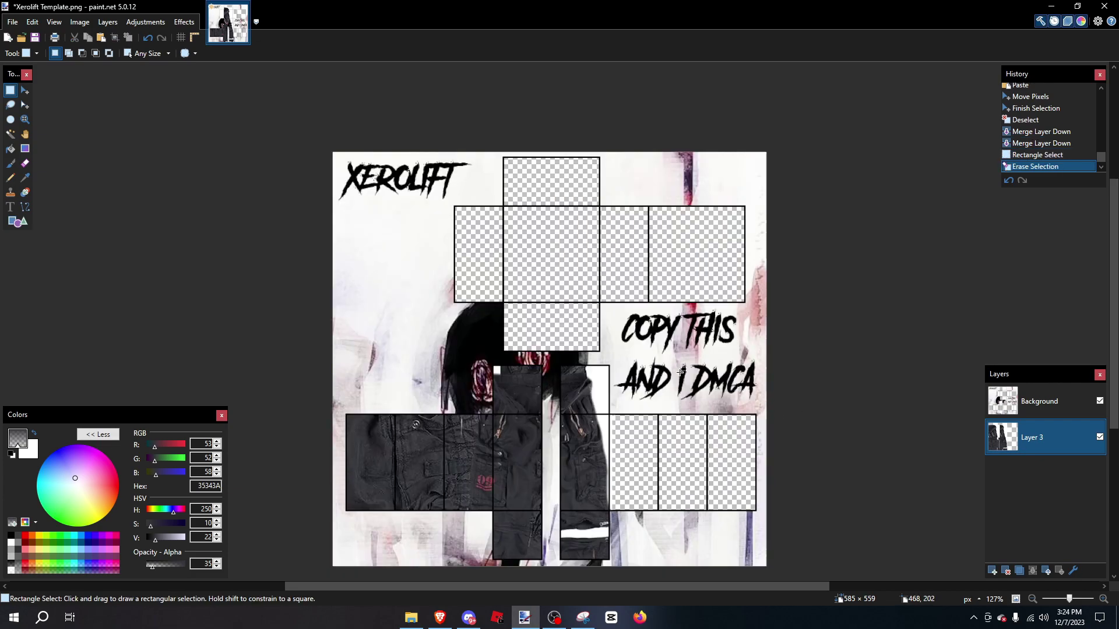
{"action": "mouse_move", "coordinate": [781, 186]}
{"action": "left_mouse_down"}
{"action": "mouse_move", "coordinate": [592, 500]}
{"action": "mouse_move", "coordinate": [560, 510]}
{"action": "left_mouse_up"}
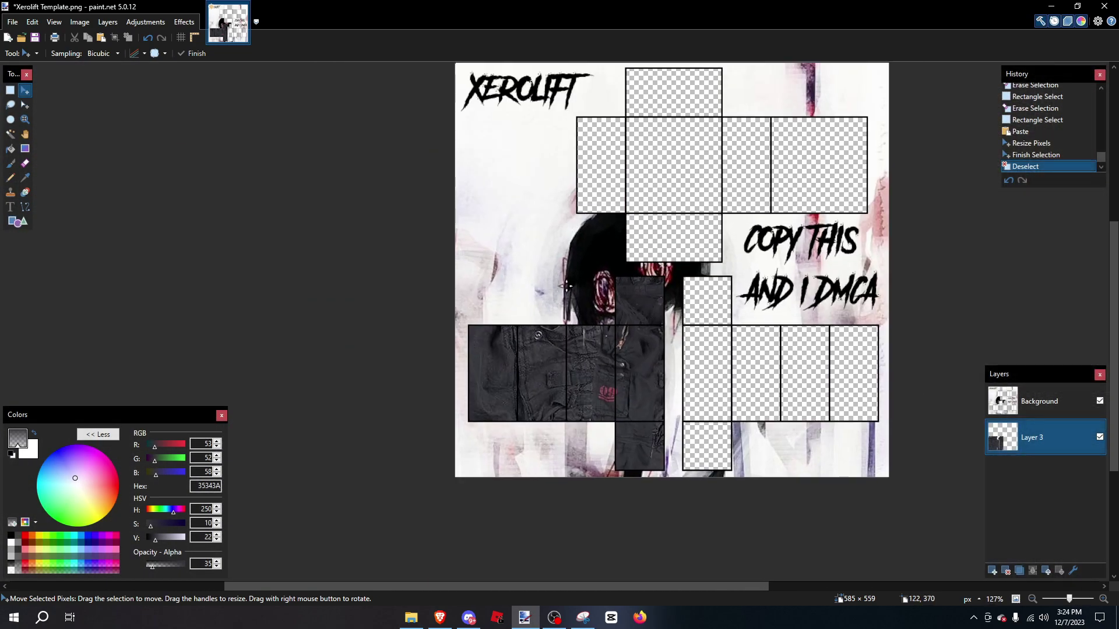
Step: Examine the fabric seams and details across the filled right leg panels
{"action": "scroll", "coordinate": [592, 370], "scroll_direction": "up", "scroll_amount": 3}
{"action": "scroll", "coordinate": [588, 379], "scroll_direction": "down", "scroll_amount": 1}
{"action": "scroll", "coordinate": [585, 393], "scroll_direction": "up", "scroll_amount": 3}
{"action": "scroll", "coordinate": [585, 393], "scroll_direction": "down", "scroll_amount": 4}
{"action": "scroll", "coordinate": [367, 321], "scroll_direction": "up", "scroll_amount": 5}
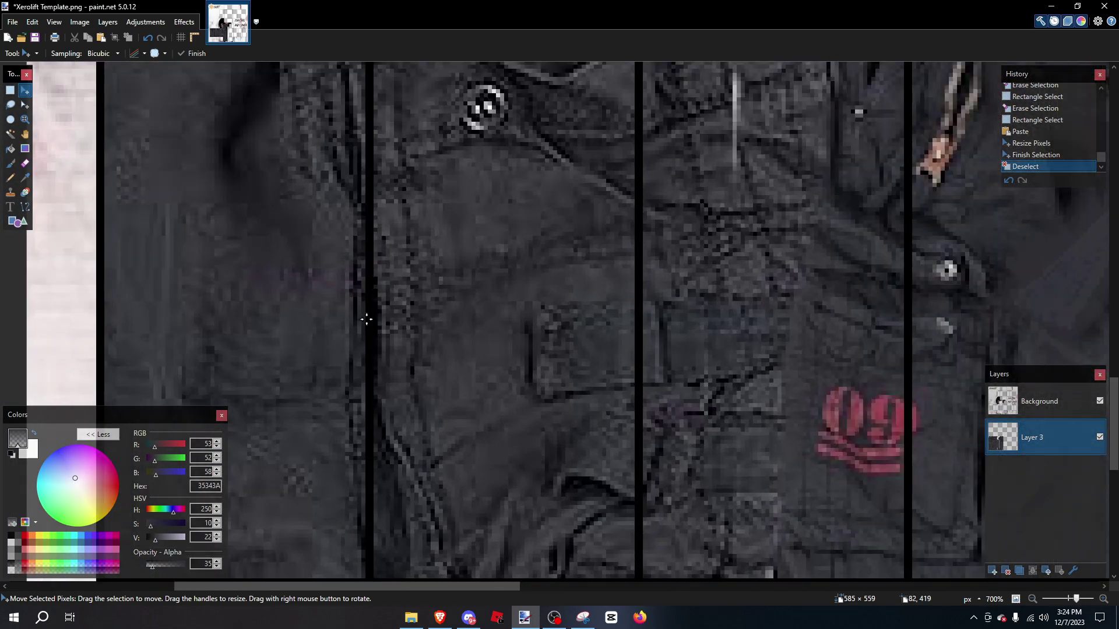
{"action": "scroll", "coordinate": [408, 309], "scroll_direction": "down", "scroll_amount": 6}
{"action": "scroll", "coordinate": [422, 306], "scroll_direction": "up", "scroll_amount": 4}
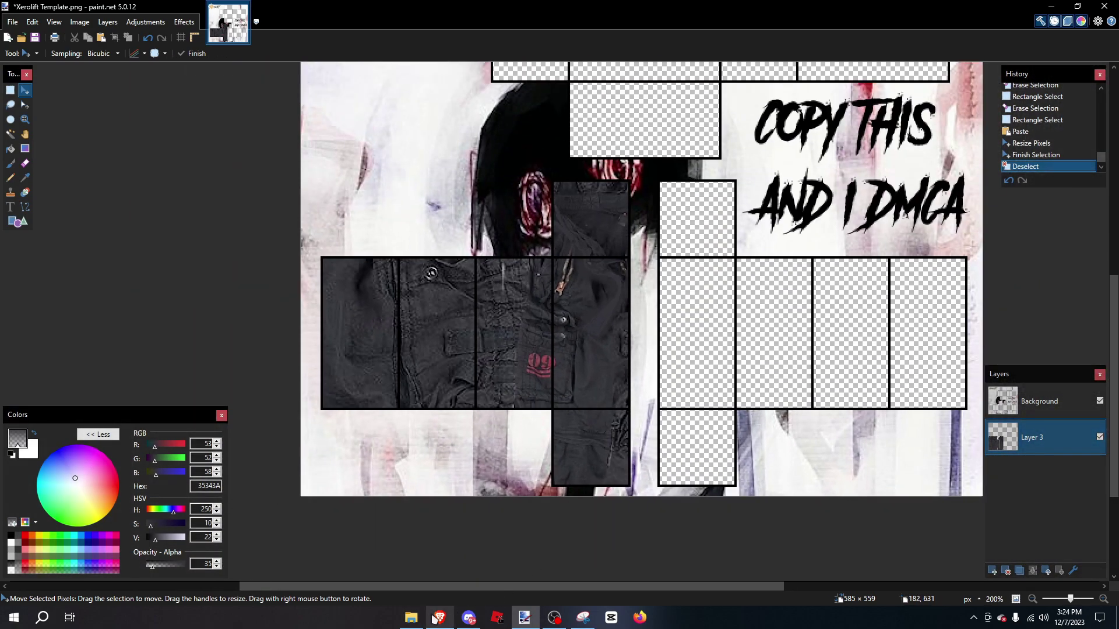
Step: Check the Pinterest trousers photo, then paste it onto a new layer below the right leg fabric for the left leg
{"action": "left_click", "coordinate": [439, 618]}
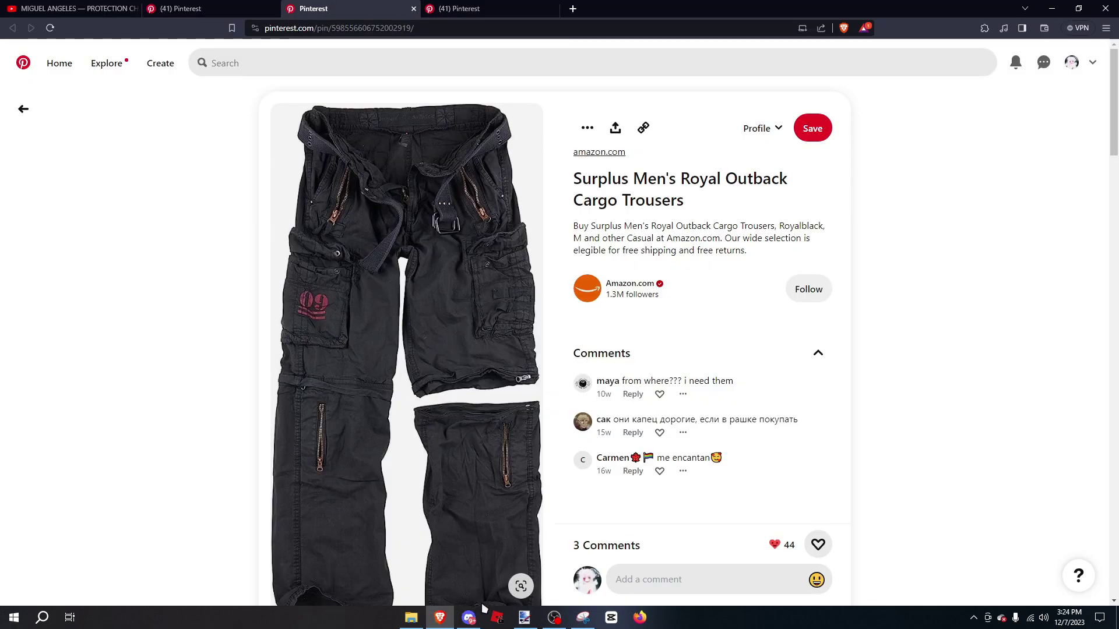
{"action": "left_click", "coordinate": [525, 618]}
{"action": "left_click", "coordinate": [992, 570]}
{"action": "left_click", "coordinate": [1060, 571]}
{"action": "key", "text": "ctrl+v"}
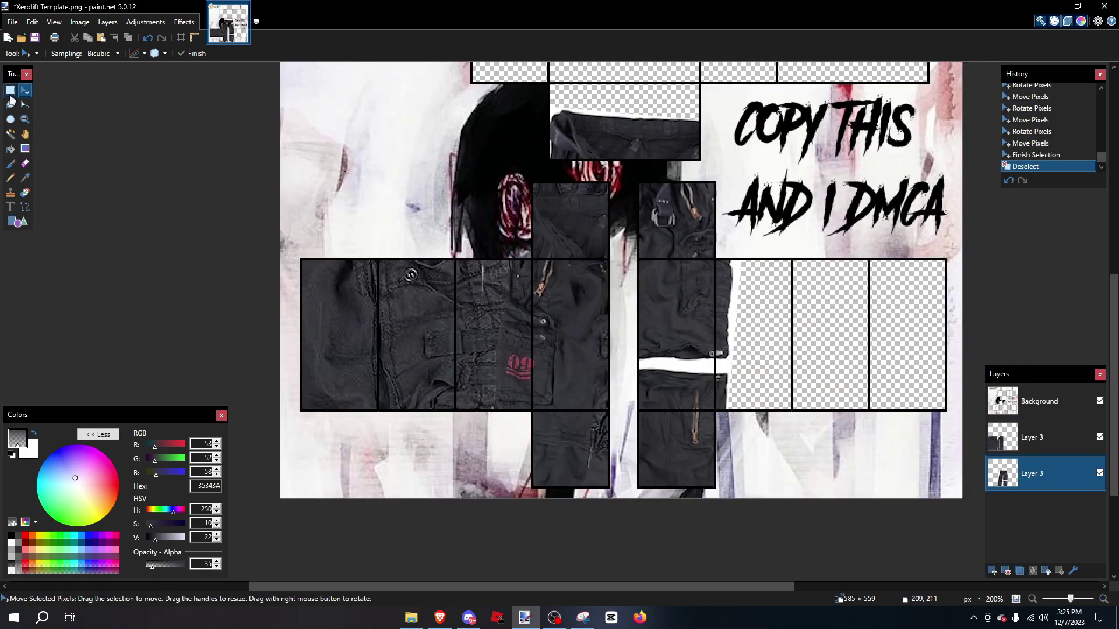
Step: Erase the waistband from the lower torso panel and the white background between the trouser pieces
{"action": "key", "text": "s"}
{"action": "left_click", "coordinate": [457, 219]}
{"action": "scroll", "coordinate": [683, 505], "scroll_direction": "up", "scroll_amount": 7}
{"action": "key", "text": "Delete"}
{"action": "key", "text": "e"}
Step: Copy the left leg fabric and paste duplicates of it across the leg's four side-by-side panels
{"action": "key", "text": "ctrl+c"}
{"action": "key", "text": "ctrl+v"}
{"action": "key", "text": "ctrl+v"}
{"action": "key", "text": "s"}
{"action": "left_click_drag", "start_coordinate": [260, 473], "coordinate": [271, 474]}
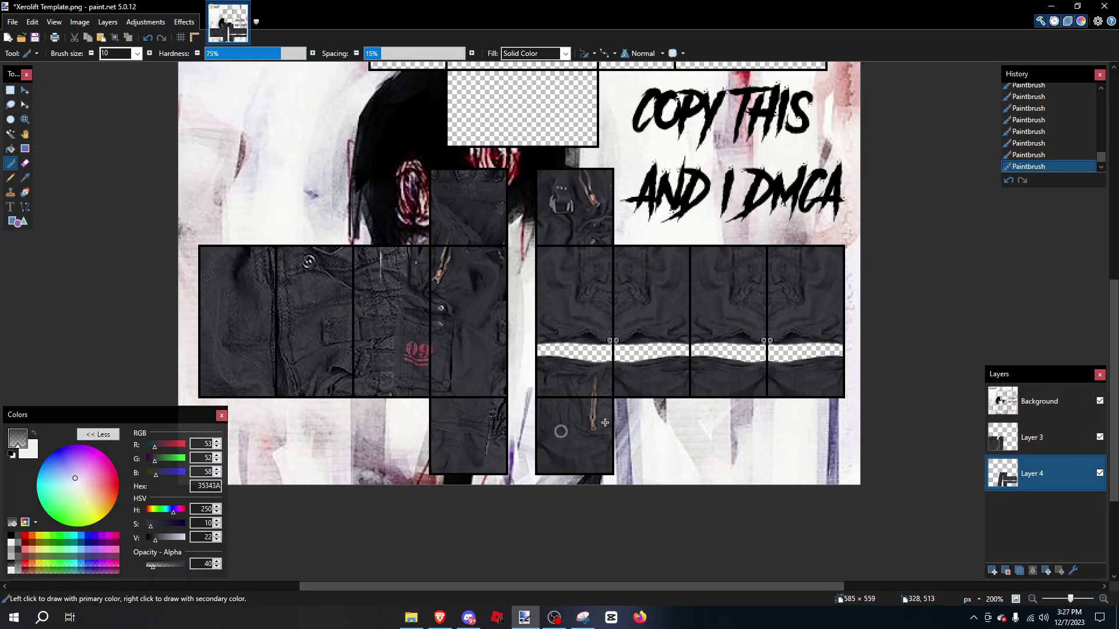
Step: Compare the transparent band across the left leg panels with the trousers photo on Pinterest
{"action": "scroll", "coordinate": [615, 419], "scroll_direction": "down", "scroll_amount": 4}
{"action": "scroll", "coordinate": [670, 351], "scroll_direction": "up", "scroll_amount": 3}
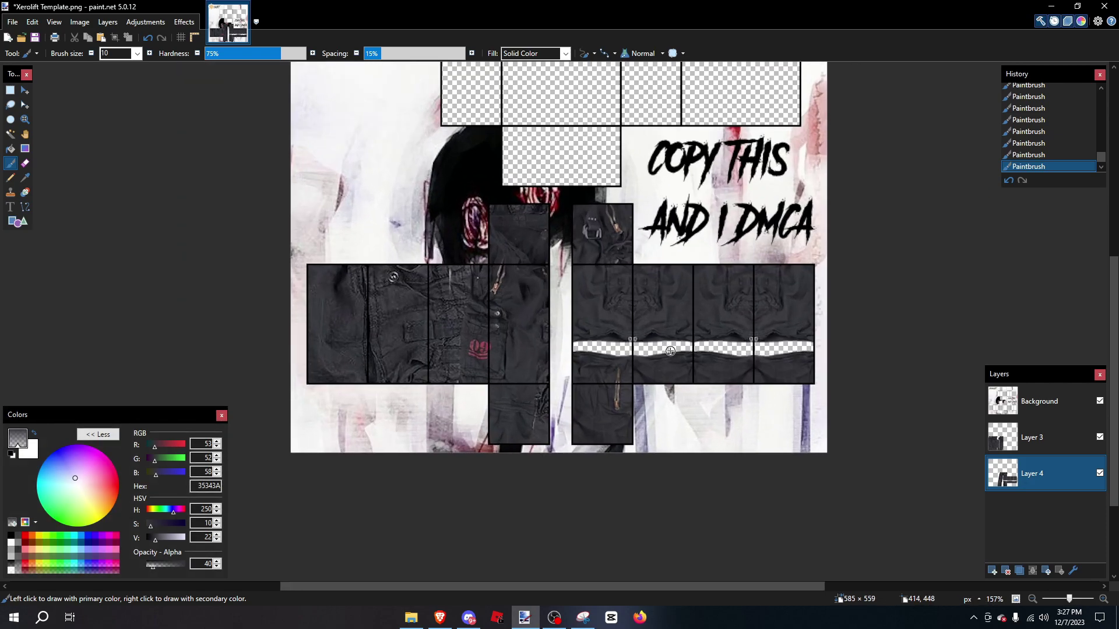
{"action": "left_click", "coordinate": [417, 615]}
{"action": "left_click", "coordinate": [439, 619]}
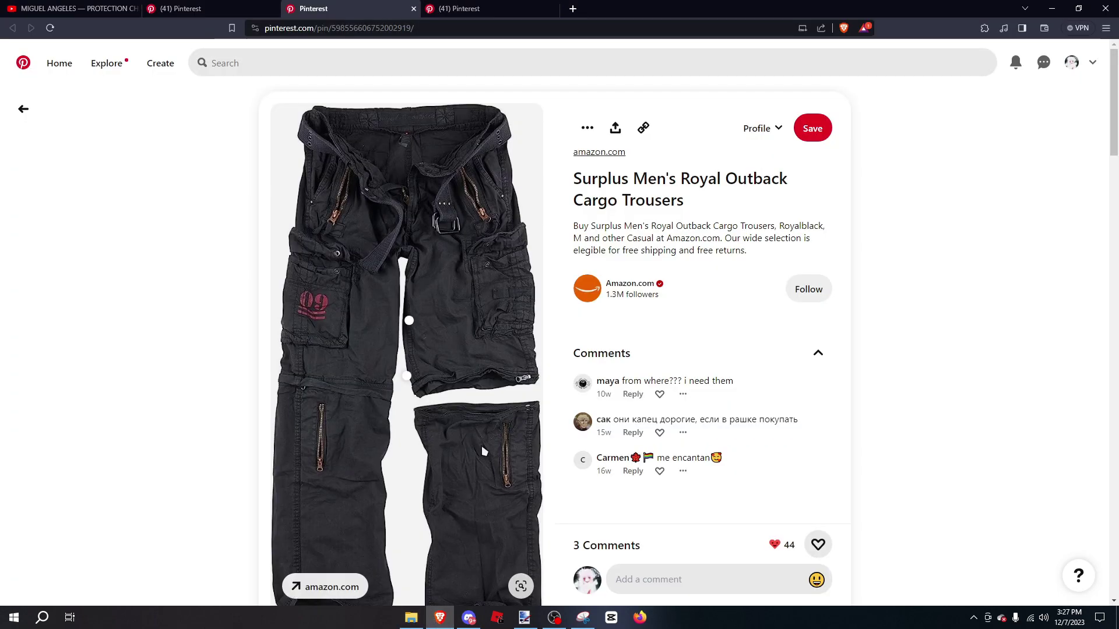
{"action": "scroll", "coordinate": [483, 392], "scroll_direction": "down", "scroll_amount": 2}
{"action": "scroll", "coordinate": [482, 393], "scroll_direction": "up", "scroll_amount": 2}
Step: Open the Roblox Marketplace in a new browser tab and show the Classic Pants clothing category
{"action": "left_click", "coordinate": [573, 9]}
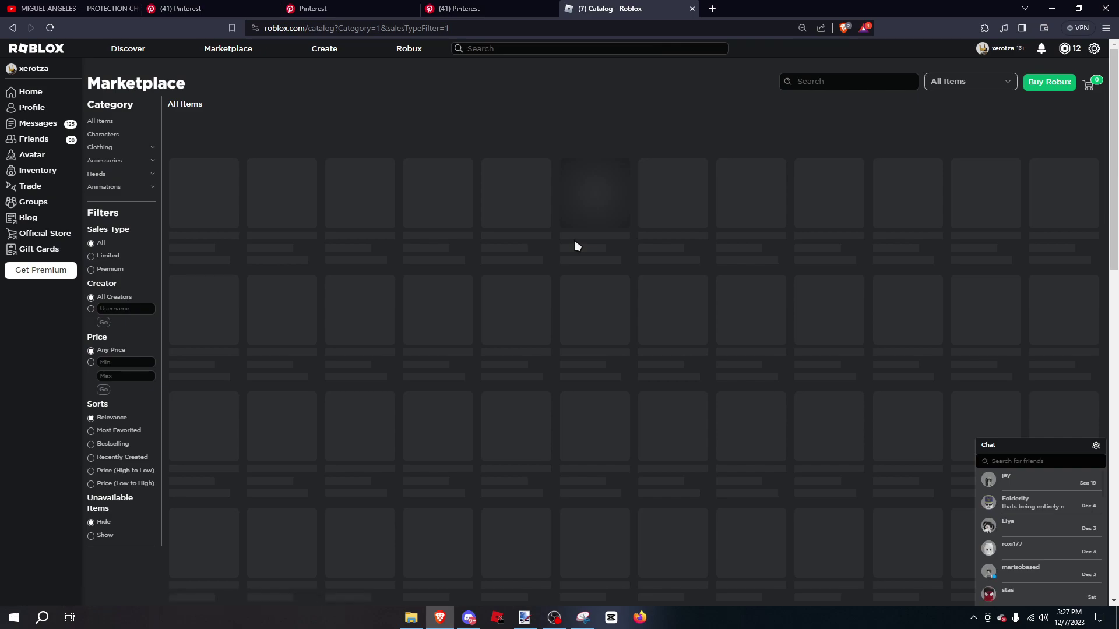
{"action": "mouse_move", "coordinate": [207, 220]}
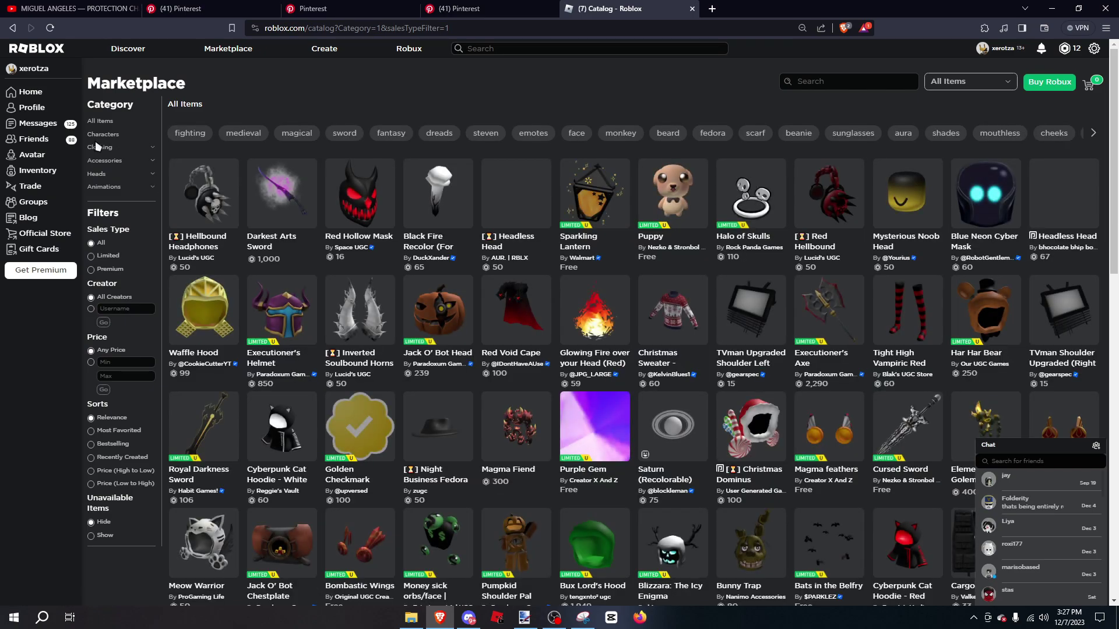
{"action": "left_click", "coordinate": [98, 147]}
{"action": "left_click", "coordinate": [104, 278]}
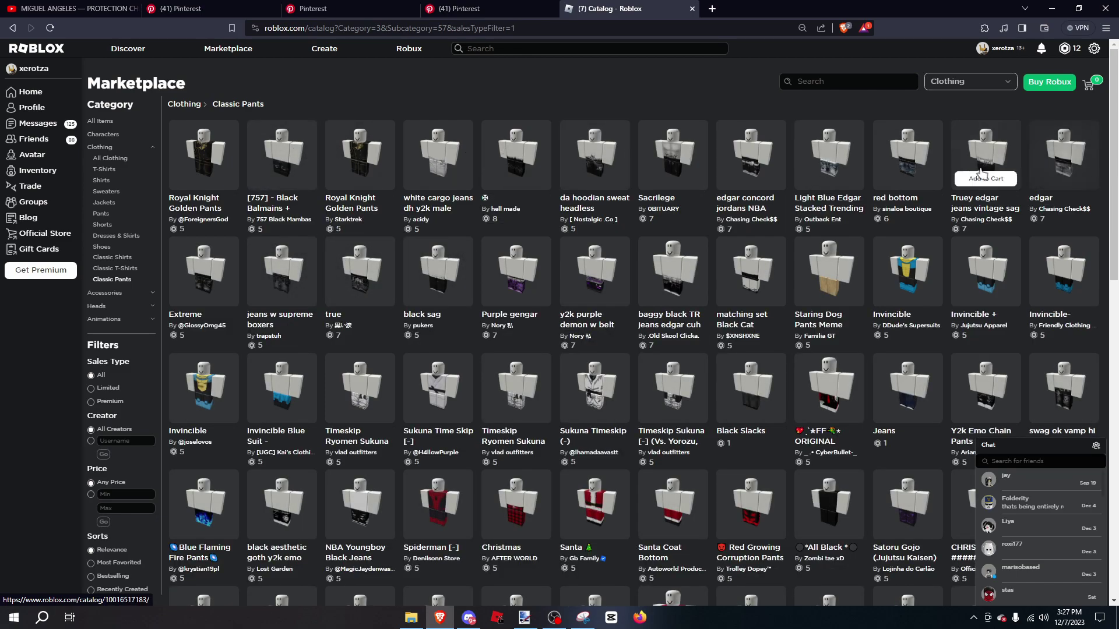
Step: Open the "edgar" pants page in a separate tab and select its web address
{"action": "right_click", "coordinate": [901, 143]}
{"action": "left_click", "coordinate": [1084, 150]}
{"action": "left_click", "coordinate": [737, 6]}
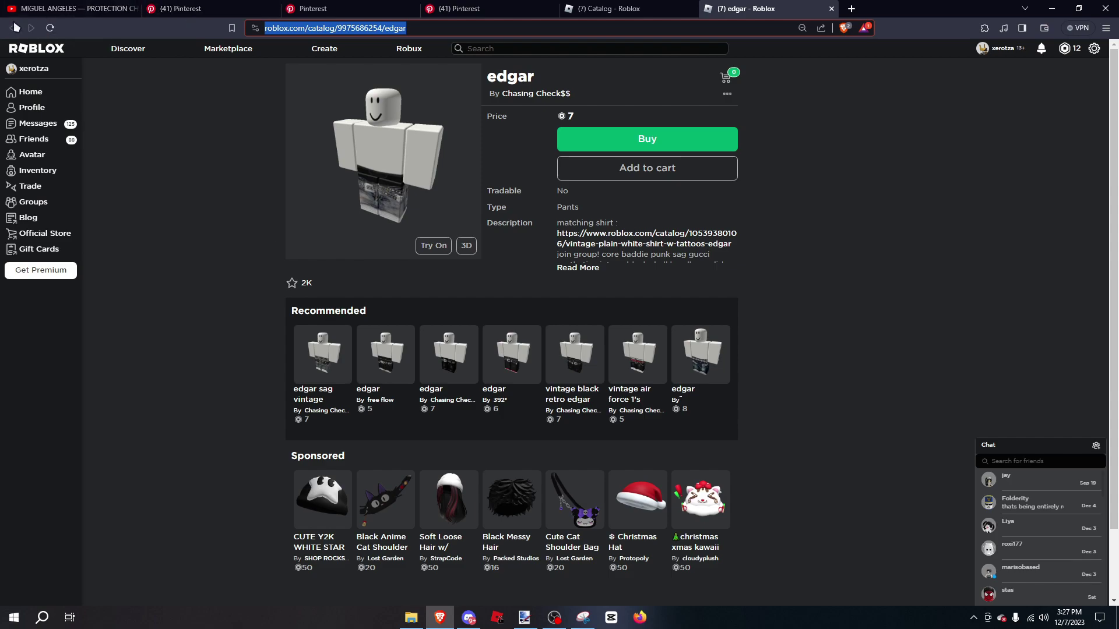
Step: Browse the Classic Pants catalogue, open the "Extreme" pants page and copy its web address
{"action": "left_click", "coordinate": [606, 8]}
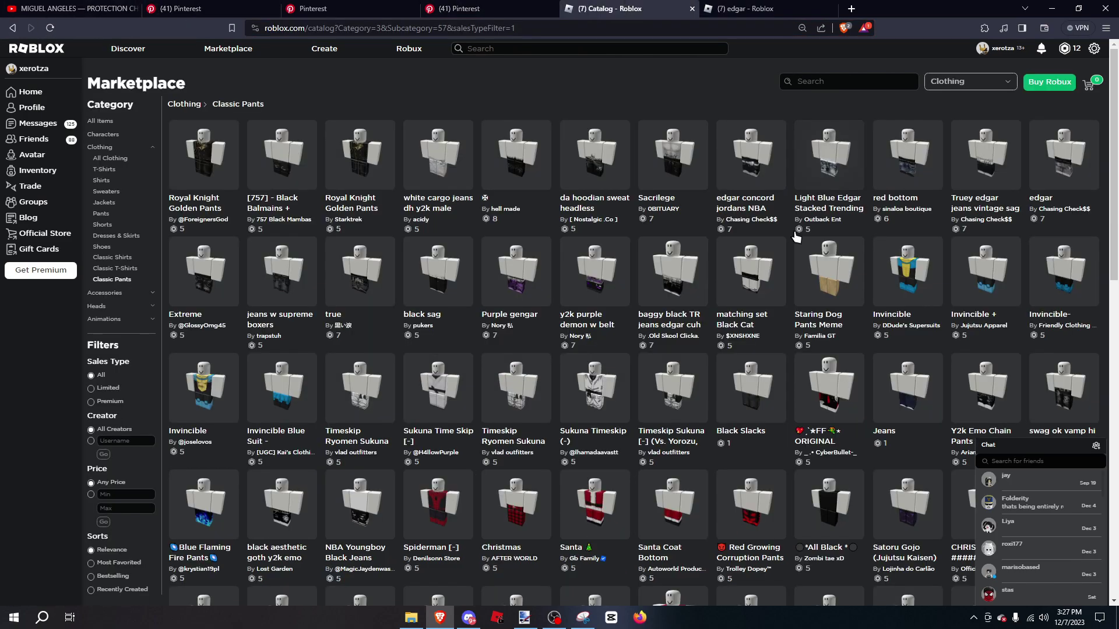
{"action": "scroll", "coordinate": [722, 292], "scroll_direction": "down", "scroll_amount": 2}
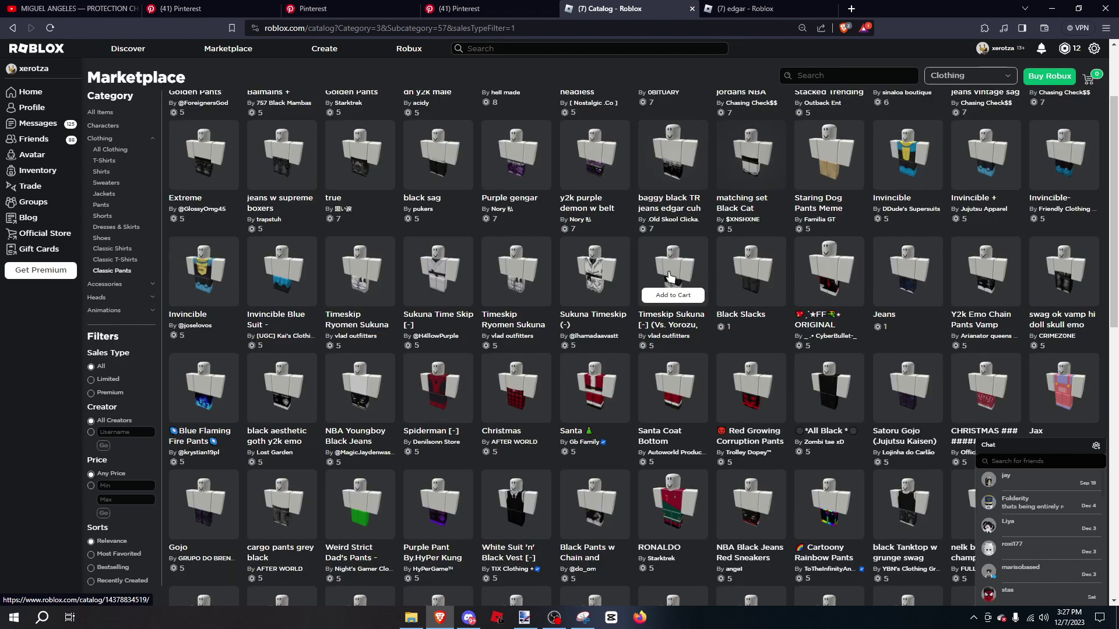
{"action": "scroll", "coordinate": [367, 402], "scroll_direction": "down", "scroll_amount": 2}
{"action": "scroll", "coordinate": [384, 390], "scroll_direction": "down", "scroll_amount": 6}
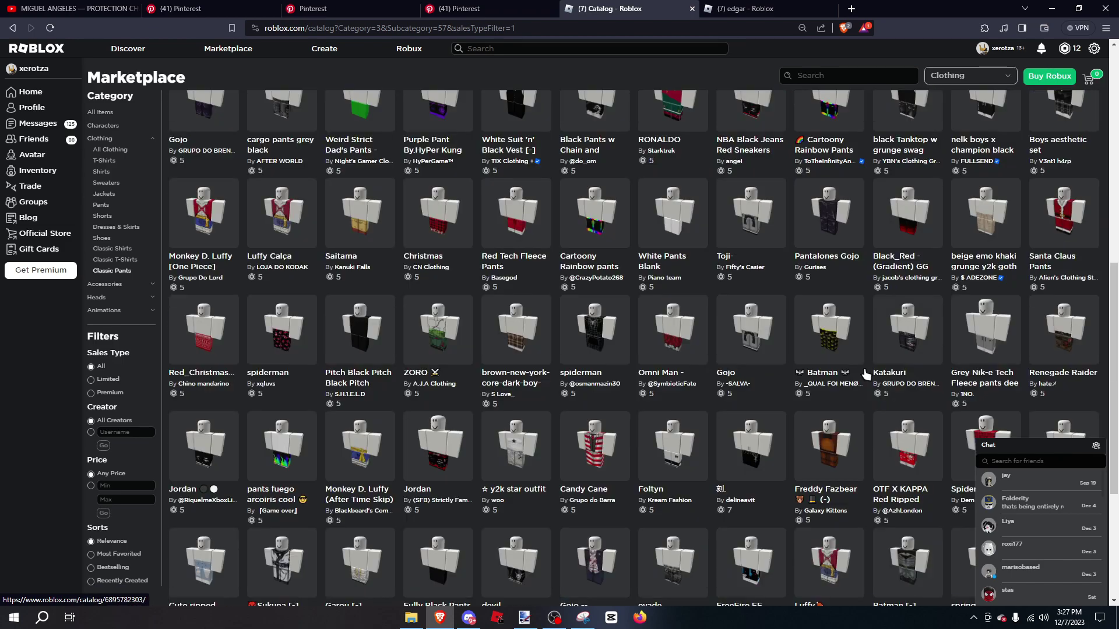
{"action": "scroll", "coordinate": [497, 357], "scroll_direction": "down", "scroll_amount": 4}
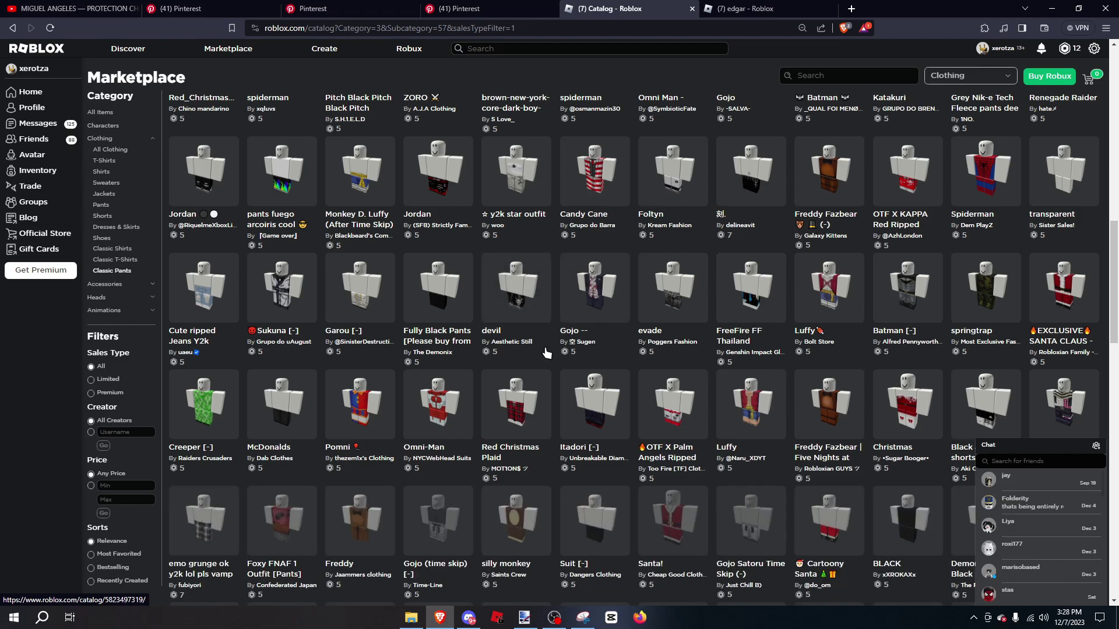
{"action": "scroll", "coordinate": [560, 343], "scroll_direction": "up", "scroll_amount": 13}
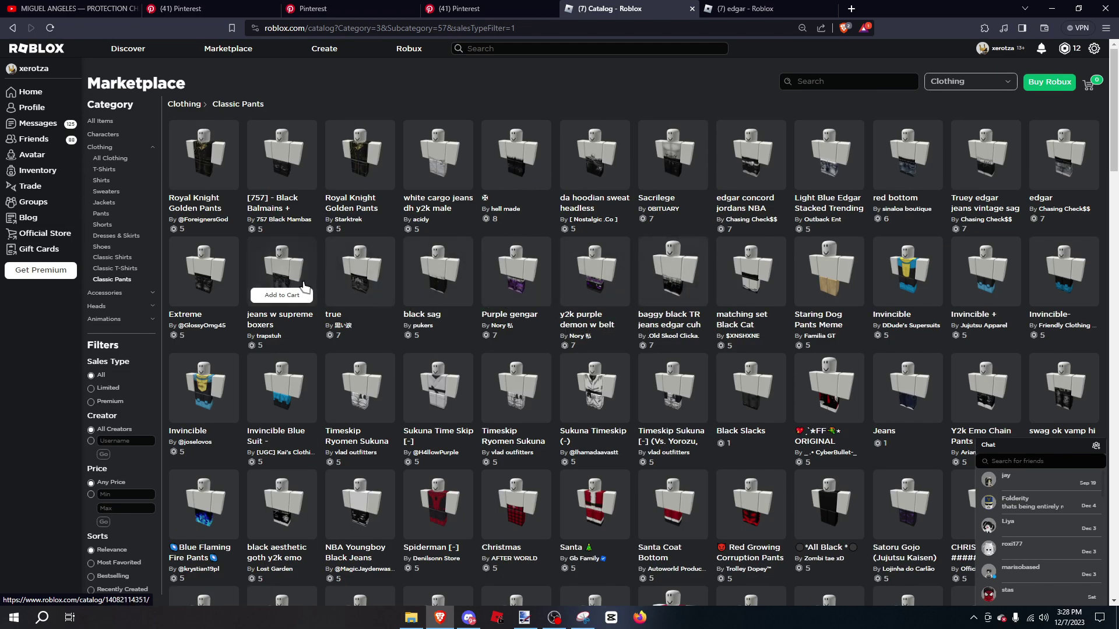
{"action": "left_click", "coordinate": [213, 273]}
{"action": "left_click", "coordinate": [450, 30]}
{"action": "key", "text": "ctrl+c"}
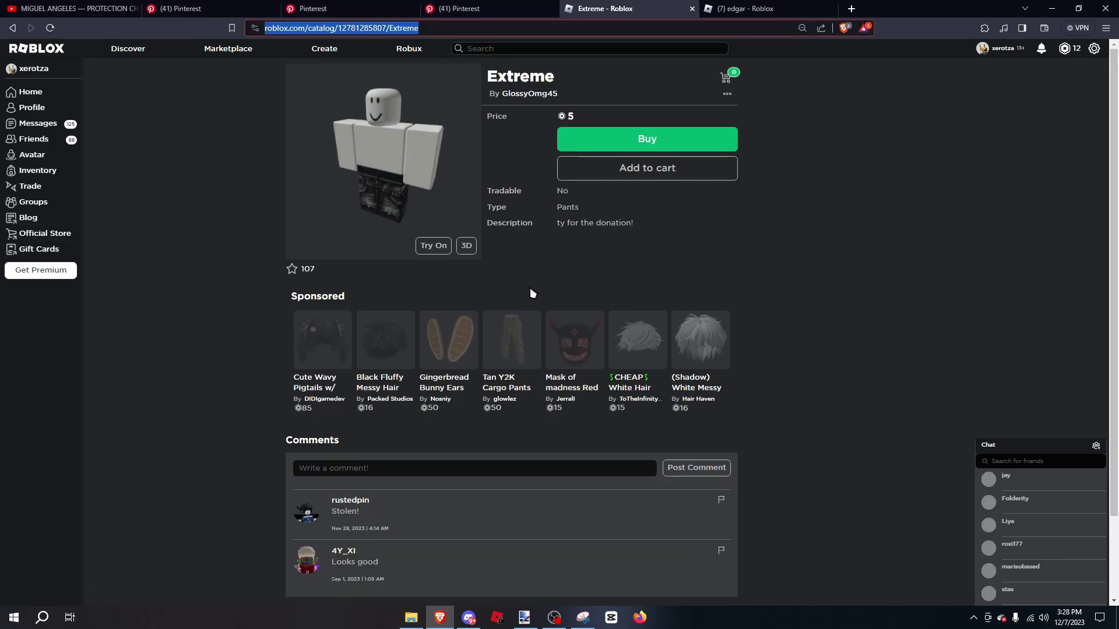
Step: Switch to Discord, open the RbxSociety chat and request the "Extreme" pants template with the /rs command and the copied catalogue link
{"action": "left_click", "coordinate": [469, 617]}
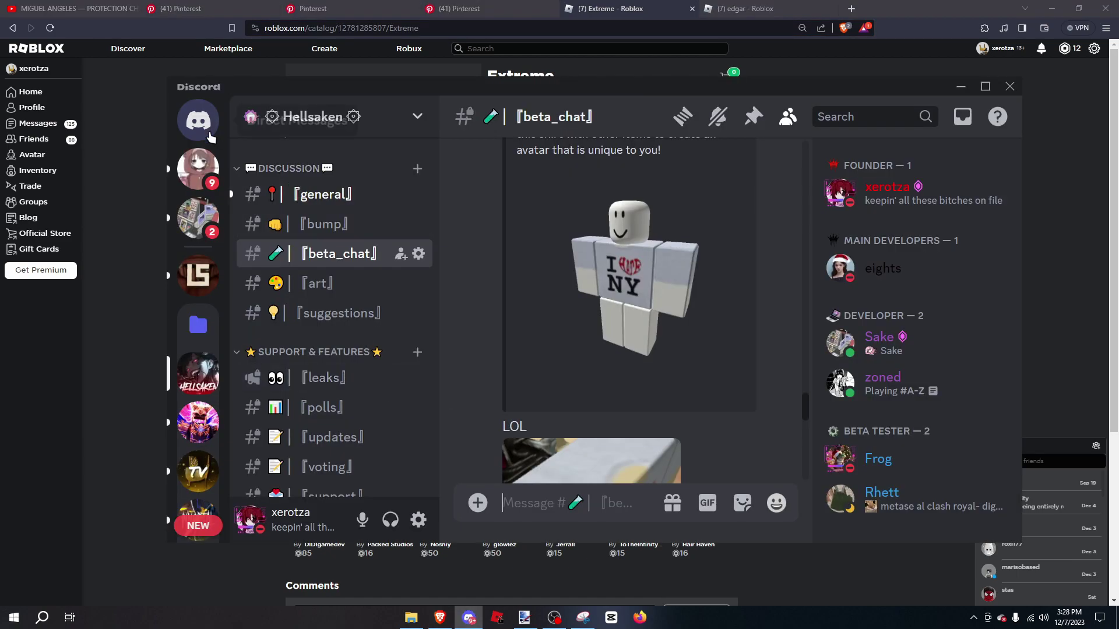
{"action": "key", "text": "ctrl+k"}
{"action": "type", "text": "rb"}
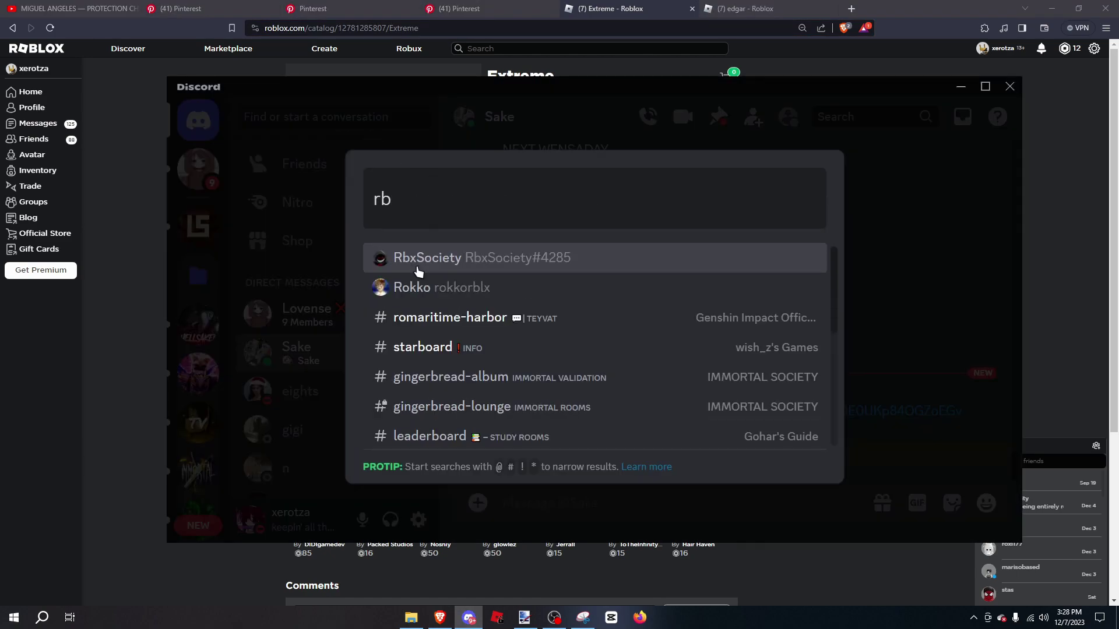
{"action": "left_click", "coordinate": [417, 267]}
{"action": "triple_click", "coordinate": [683, 482]}
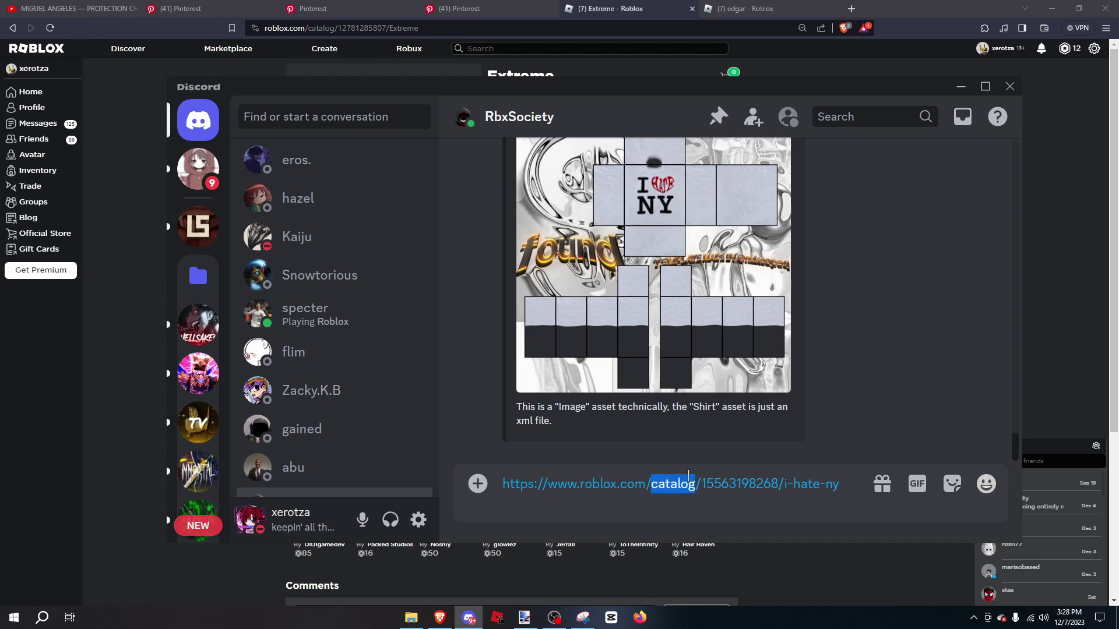
{"action": "key", "text": "BackSpace"}
{"action": "type", "text": "/rs"}
{"action": "key", "text": "Tab"}
{"action": "key", "text": "ctrl+v"}
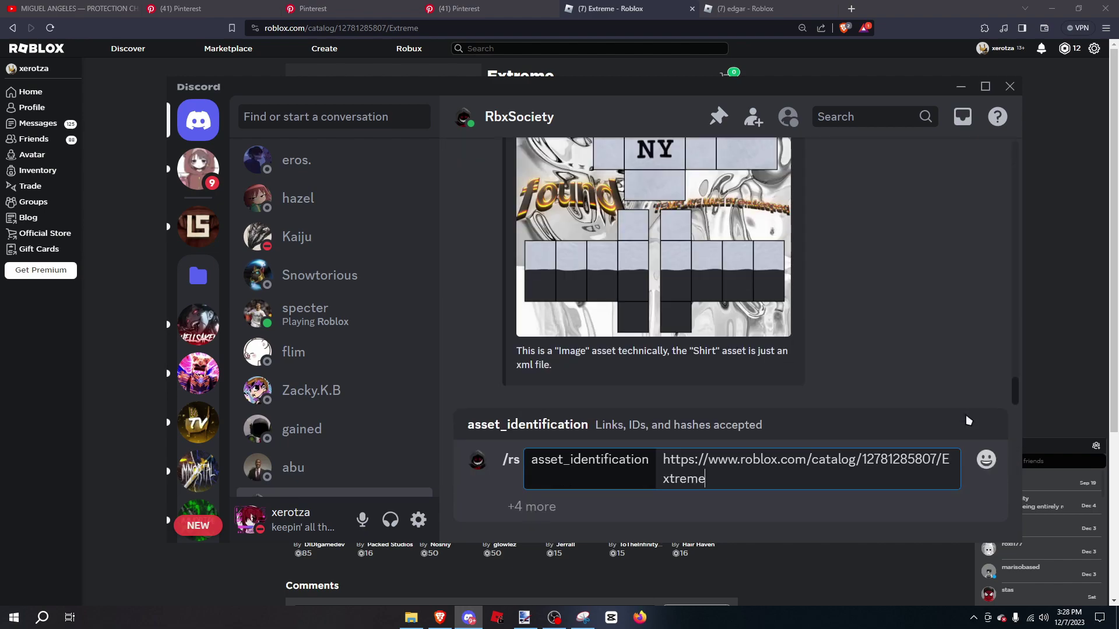
{"action": "key", "text": "Return"}
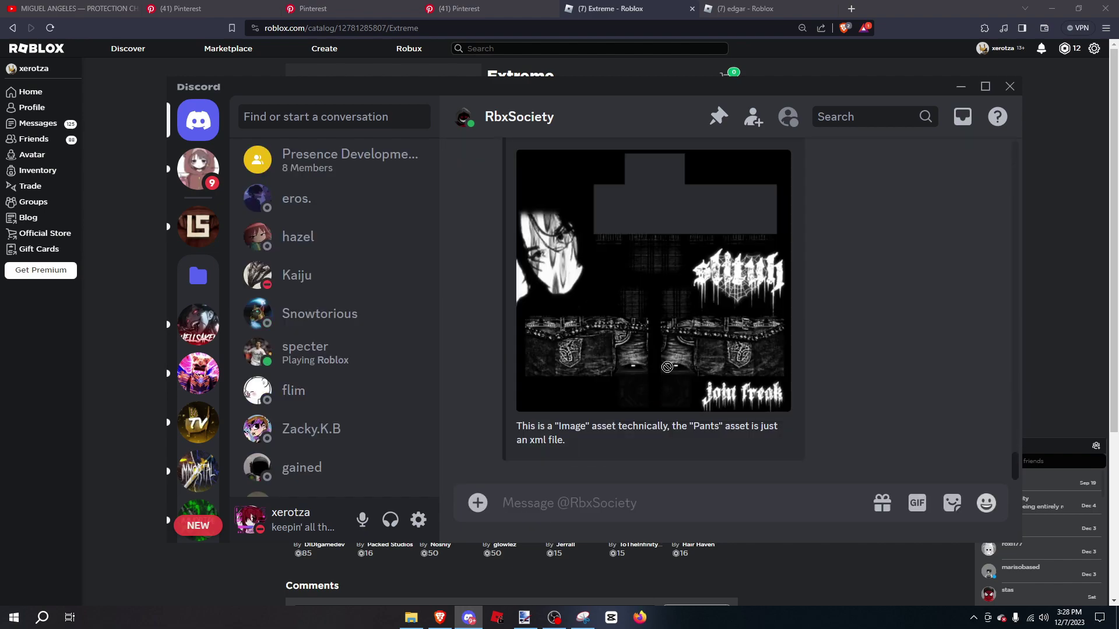
Step: Open the Extreme template image in the browser, copy it and switch to paint.net
{"action": "left_click_drag", "start_coordinate": [860, 5], "coordinate": [860, 6]}
{"action": "right_click", "coordinate": [489, 290]}
{"action": "left_click", "coordinate": [519, 325]}
{"action": "left_click", "coordinate": [538, 620]}
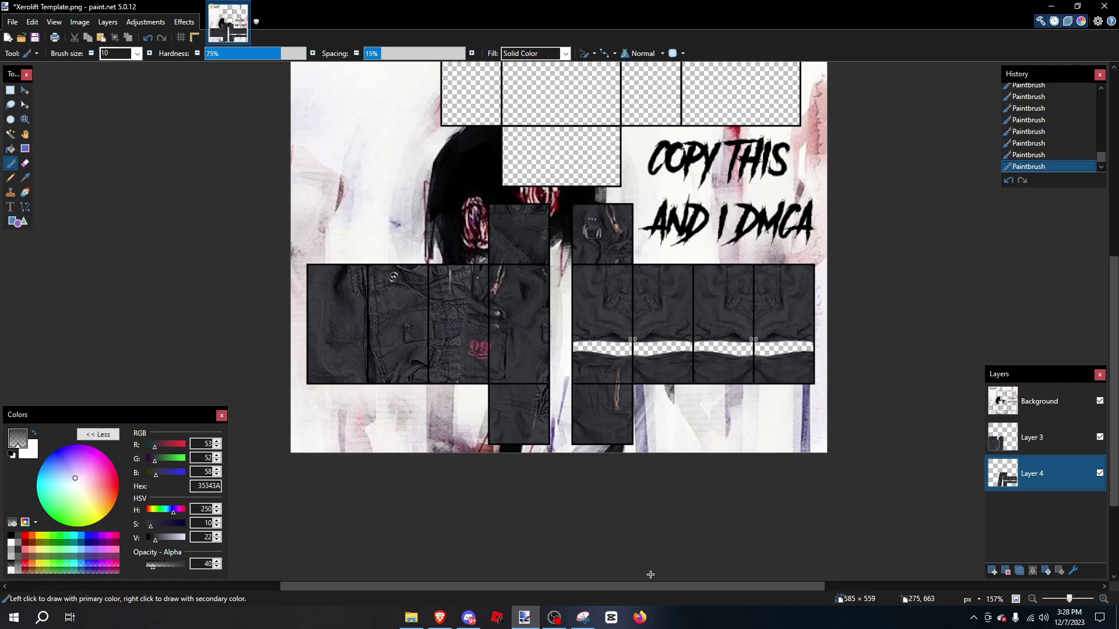
Step: Merge the two trousers layers, add a new layer beneath them and paste the Extreme template into it
{"action": "left_click", "coordinate": [1033, 571]}
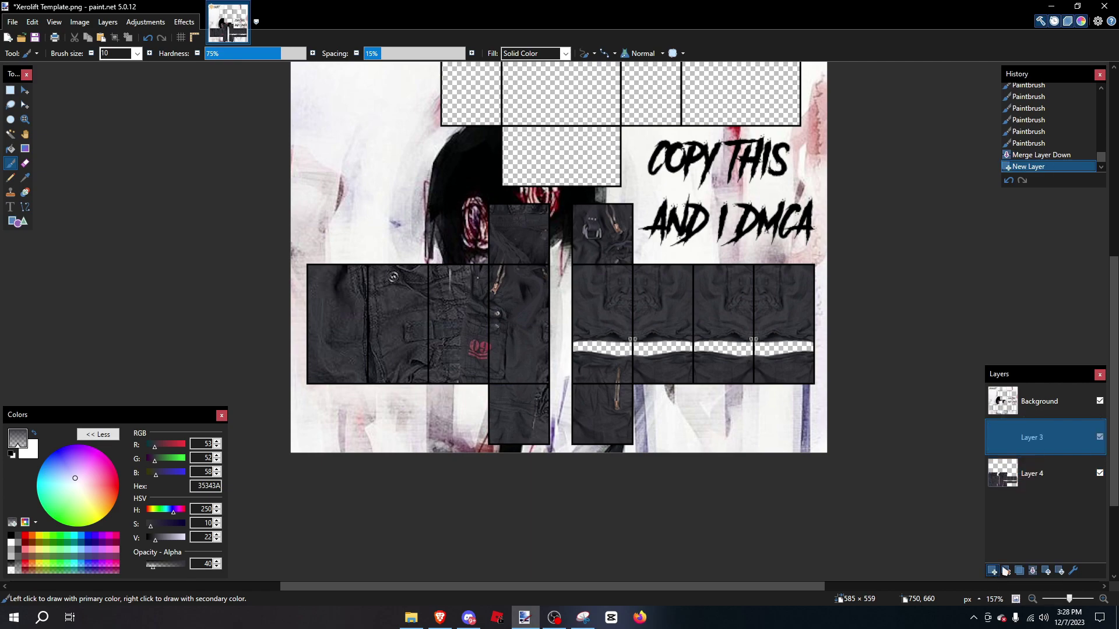
{"action": "left_click", "coordinate": [1060, 570]}
{"action": "key", "text": "ctrl+v"}
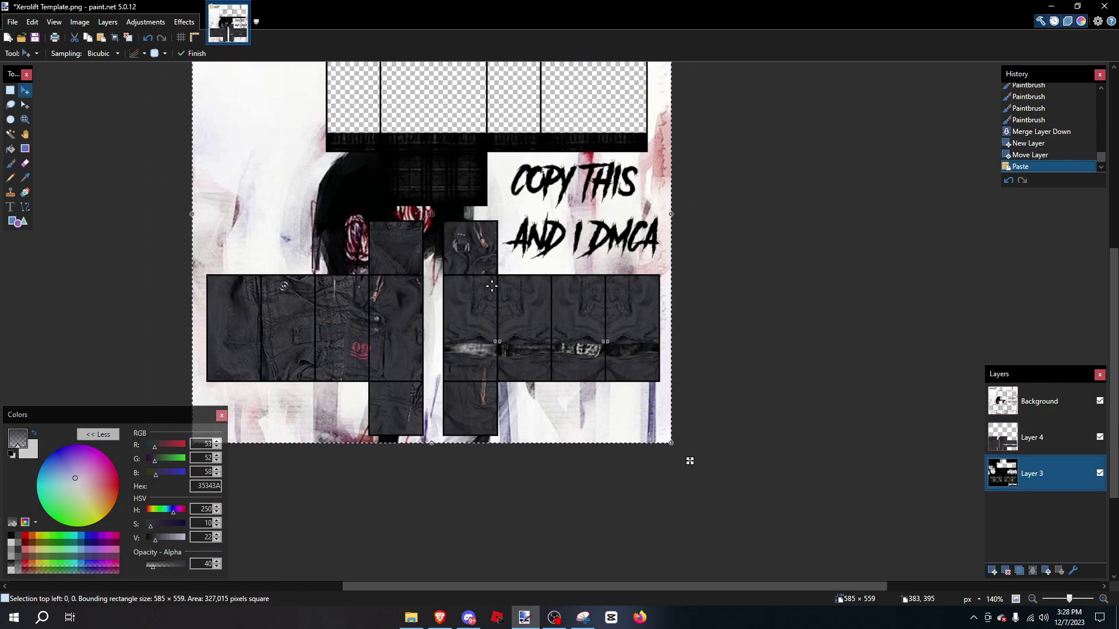
{"action": "key", "text": "ctrl+d"}
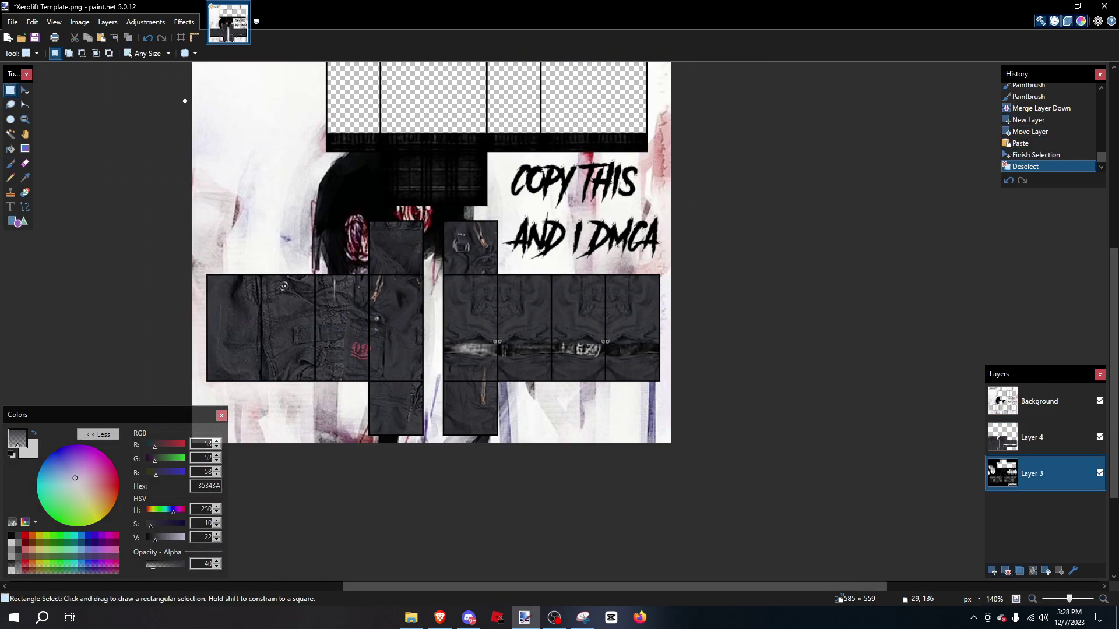
Step: Copy a 262 × 77 px section of the Extreme template across the left-leg panels onto a new layer and shift it 40 px down
{"action": "left_click_drag", "start_coordinate": [185, 96], "coordinate": [763, 200]}
{"action": "left_click", "coordinate": [758, 204]}
{"action": "scroll", "coordinate": [588, 353], "scroll_direction": "down", "scroll_amount": 1}
{"action": "scroll", "coordinate": [582, 354], "scroll_direction": "up", "scroll_amount": 6}
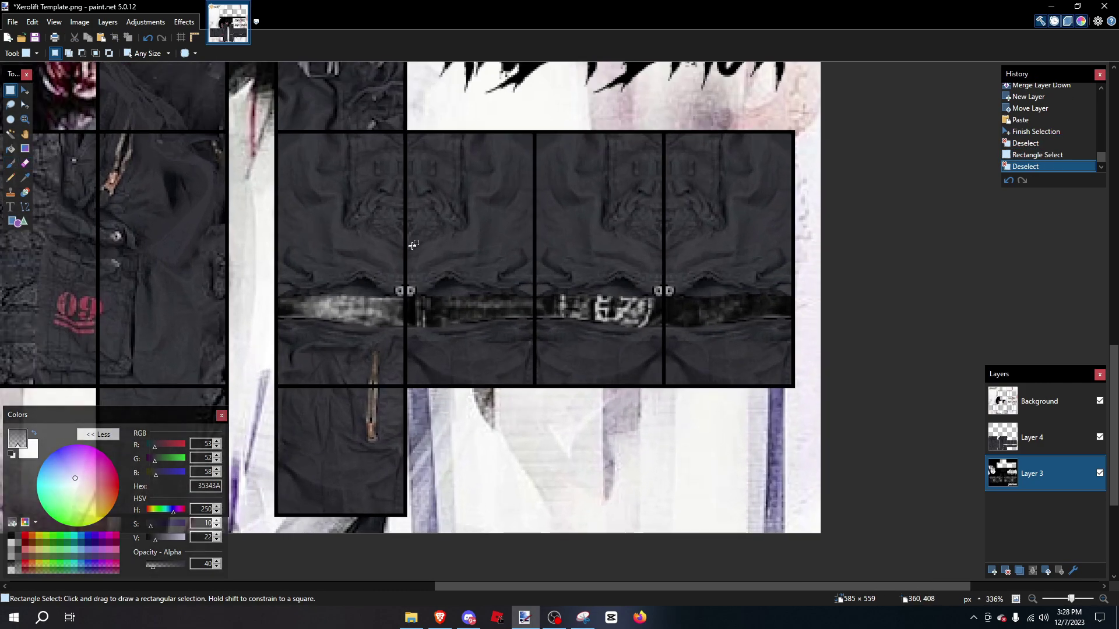
{"action": "scroll", "coordinate": [413, 246], "scroll_direction": "up", "scroll_amount": 2}
{"action": "left_click_drag", "start_coordinate": [265, 200], "coordinate": [684, 408]}
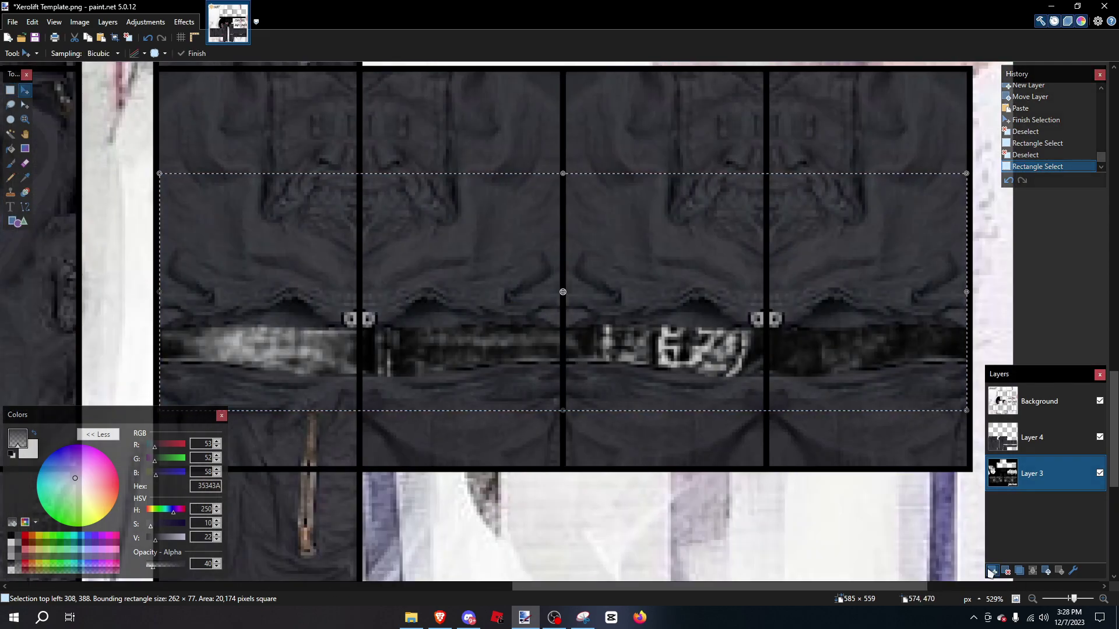
{"action": "key", "text": "ctrl+shift+n"}
{"action": "key", "text": "ctrl+v"}
{"action": "left_click_drag", "start_coordinate": [940, 408], "coordinate": [922, 420]}
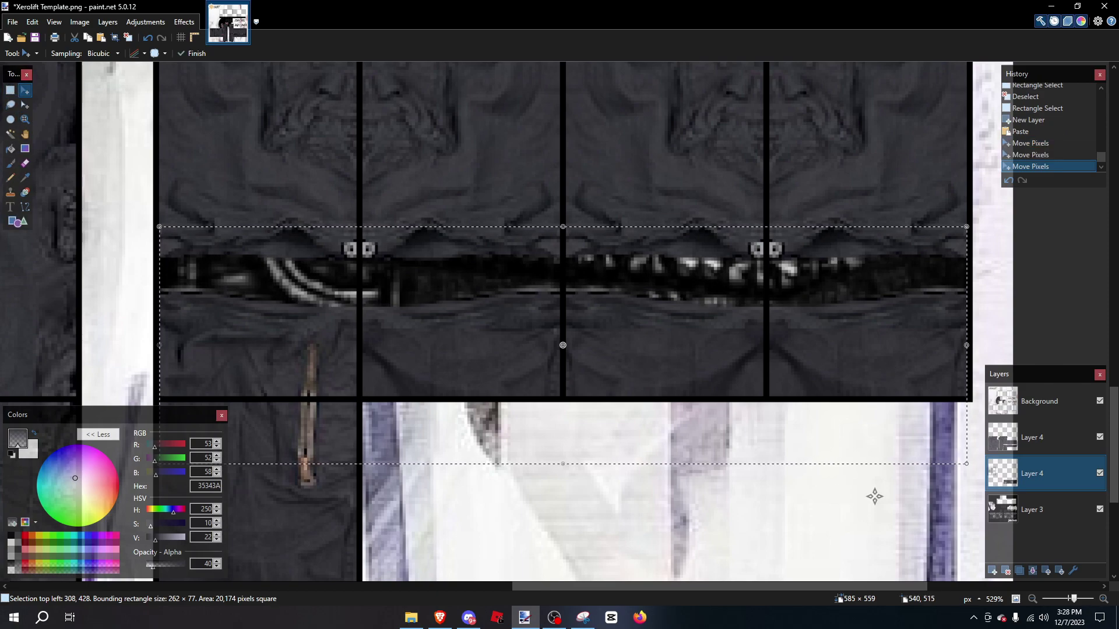
Step: Deselect the moved section and invert its colours so the band across the left leg turns white
{"action": "key", "text": "ctrl+d"}
{"action": "left_click", "coordinate": [146, 23]}
{"action": "left_click", "coordinate": [145, 163]}
{"action": "scroll", "coordinate": [425, 274], "scroll_direction": "down", "scroll_amount": 5}
{"action": "scroll", "coordinate": [554, 234], "scroll_direction": "up", "scroll_amount": 2}
{"action": "scroll", "coordinate": [652, 488], "scroll_direction": "up", "scroll_amount": 7}
{"action": "scroll", "coordinate": [542, 354], "scroll_direction": "down", "scroll_amount": 6}
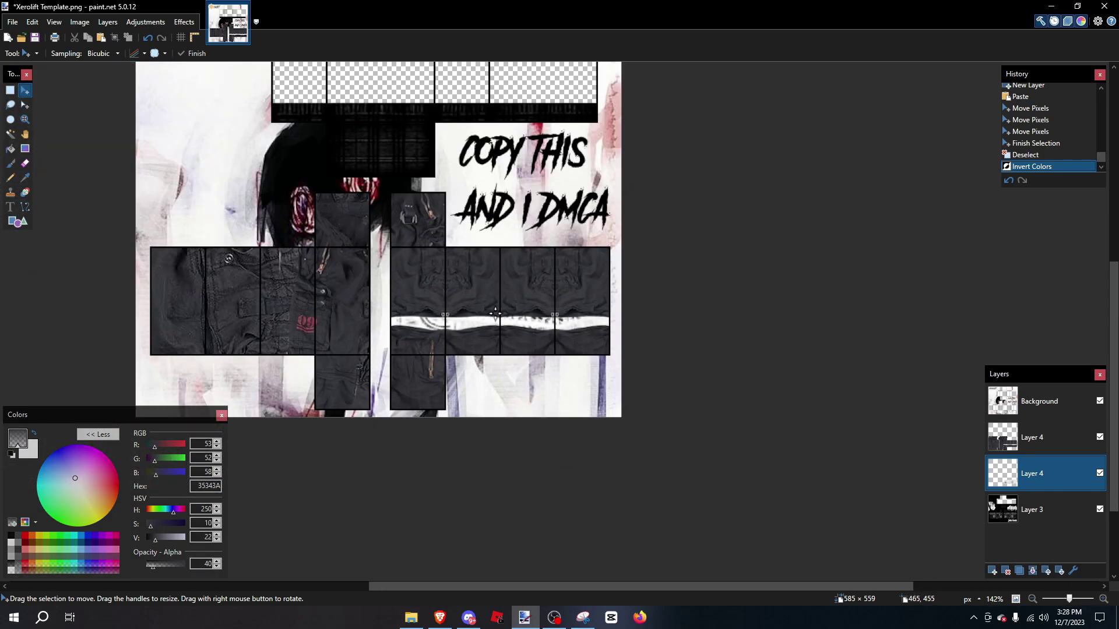
{"action": "scroll", "coordinate": [548, 335], "scroll_direction": "up", "scroll_amount": 2}
{"action": "scroll", "coordinate": [551, 335], "scroll_direction": "up", "scroll_amount": 1}
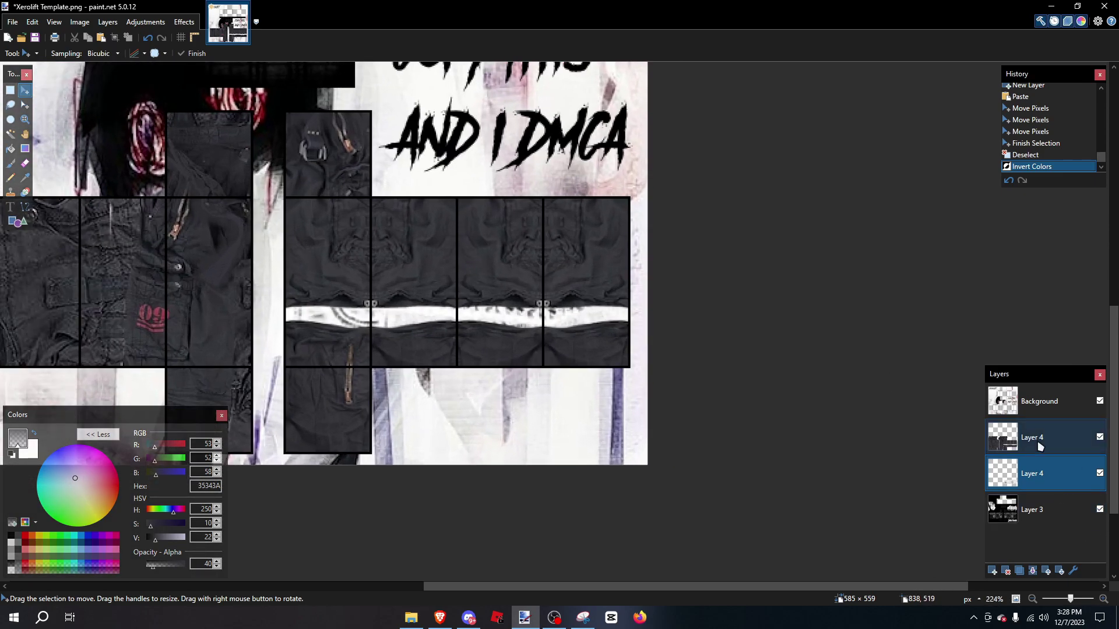
Step: Merge the trousers layer down into the inverted band layer
{"action": "left_click", "coordinate": [1050, 438]}
{"action": "left_click", "coordinate": [1033, 572]}
{"action": "mouse_move", "coordinate": [1033, 480]}
{"action": "left_mouse_down"}
{"action": "mouse_move", "coordinate": [1036, 450]}
{"action": "mouse_move", "coordinate": [1044, 482]}
{"action": "left_mouse_up"}
Step: Switch to the browser, open the "jeans w supreme boxers" pants page from the Extreme page's recommendations and copy its web address
{"action": "left_click", "coordinate": [441, 617]}
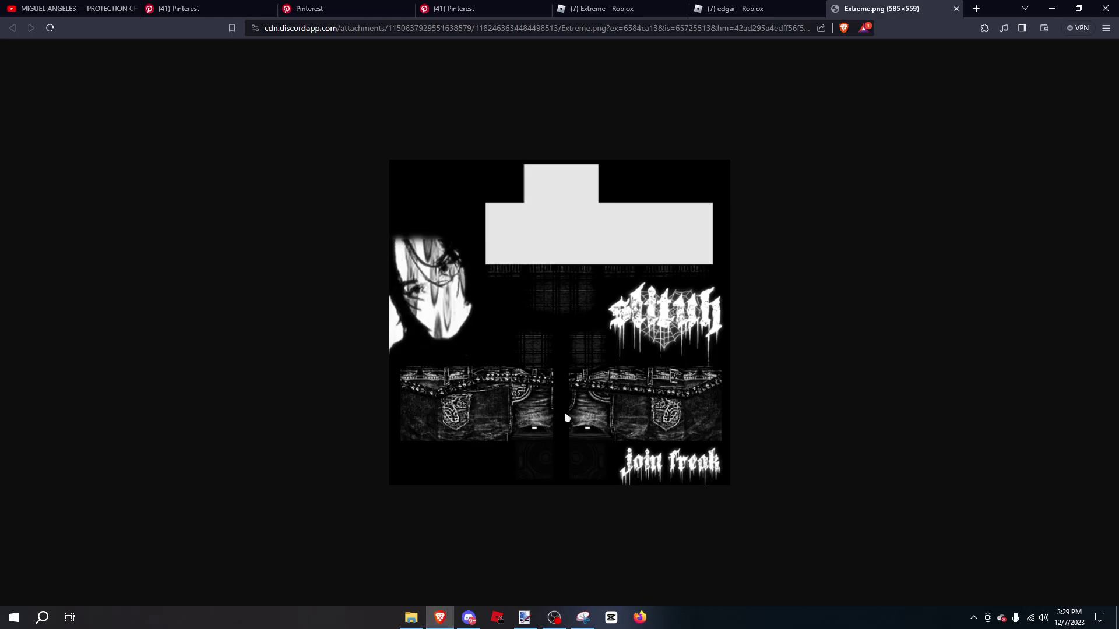
{"action": "left_click", "coordinate": [661, 7]}
{"action": "left_click", "coordinate": [458, 344]}
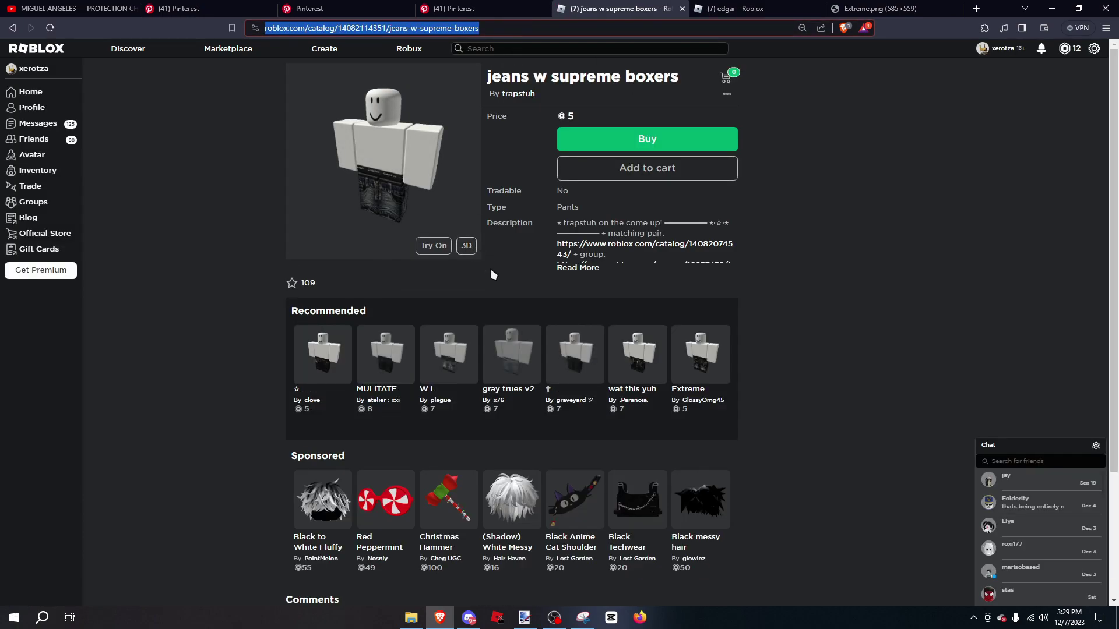
Step: Switch to Discord and request the "jeans w supreme boxers" template from RbxSociety with the /rs command and the copied link
{"action": "left_click", "coordinate": [472, 621]}
{"action": "type", "text": "/rs"}
{"action": "key", "text": "Tab"}
{"action": "key", "text": "ctrl+v"}
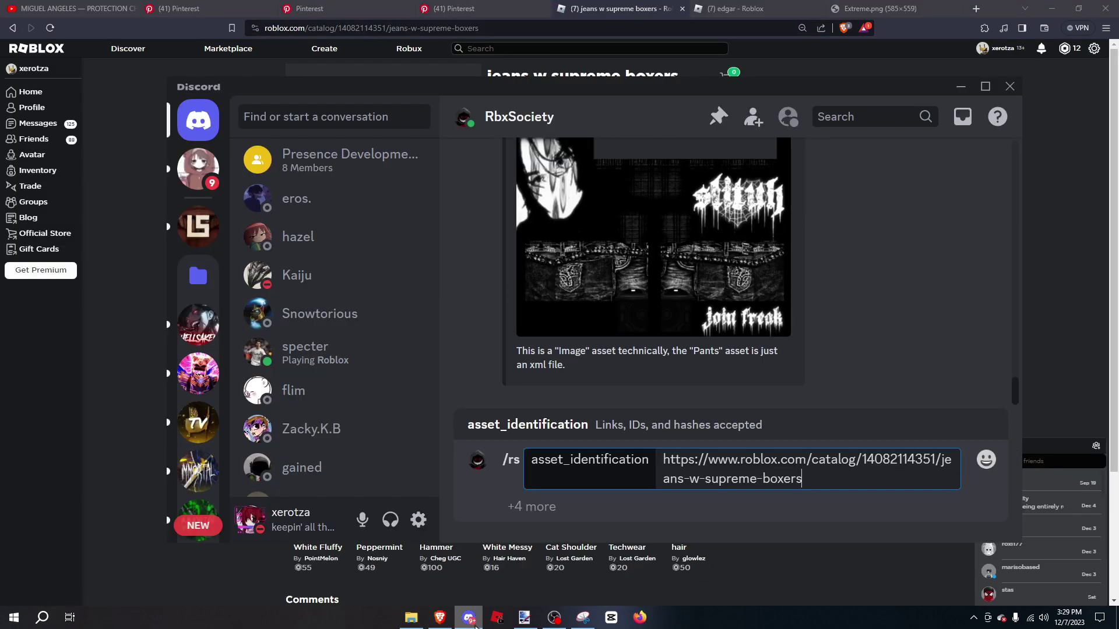
{"action": "key", "text": "Return"}
Step: Open the received jeans template image in the browser, copy it and switch to paint.net
{"action": "left_click_drag", "start_coordinate": [709, 311], "coordinate": [617, 8]}
{"action": "right_click", "coordinate": [426, 272]}
{"action": "left_click", "coordinate": [451, 305]}
{"action": "left_click", "coordinate": [525, 617]}
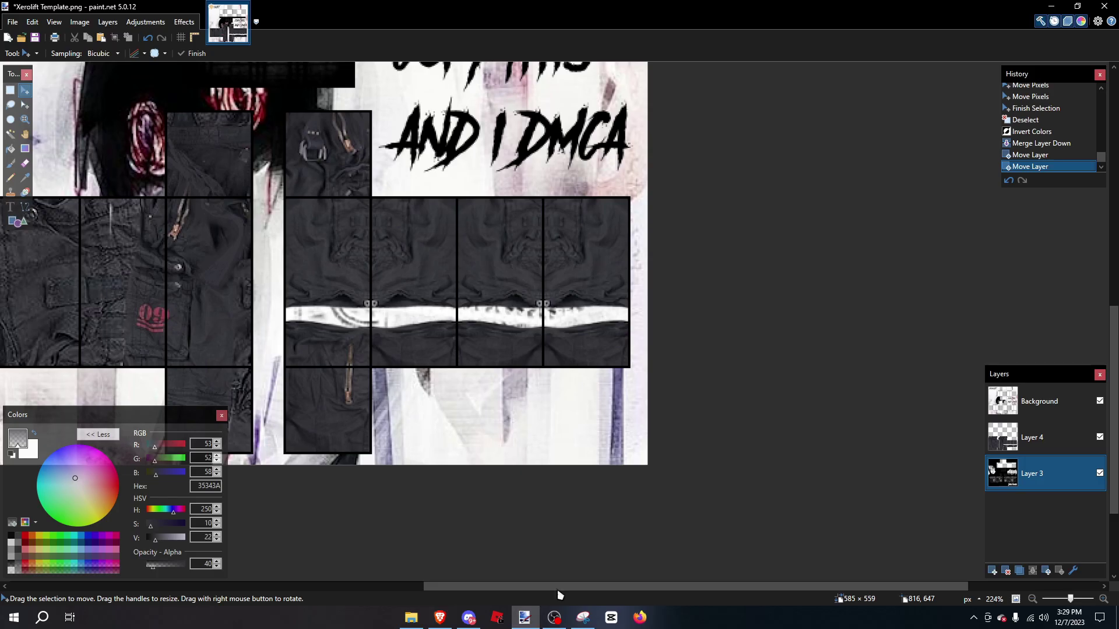
Step: Delete the Extreme template layer, add a new layer, paste the jeans template into it and place it above the trousers layer
{"action": "left_click", "coordinate": [1007, 571]}
{"action": "left_click", "coordinate": [993, 572]}
{"action": "left_click_drag", "start_coordinate": [1019, 441], "coordinate": [1063, 439]}
{"action": "key", "text": "ctrl+v"}
{"action": "key", "text": "ctrl+d"}
{"action": "scroll", "coordinate": [421, 389], "scroll_direction": "down", "scroll_amount": 5}
{"action": "scroll", "coordinate": [712, 403], "scroll_direction": "up", "scroll_amount": 4}
{"action": "scroll", "coordinate": [712, 402], "scroll_direction": "up", "scroll_amount": 1}
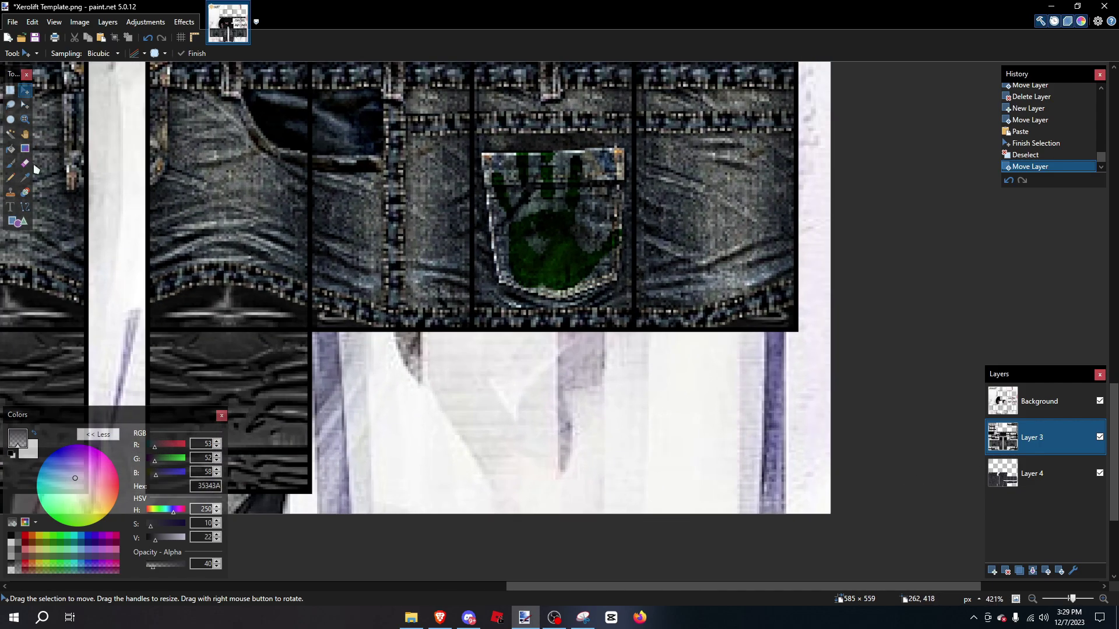
Step: Erase the trousers layer along the bottom edge of the left-leg panels with a size 25 eraser
{"action": "left_click", "coordinate": [27, 164]}
{"action": "scroll", "coordinate": [156, 71], "scroll_direction": "left", "scroll_amount": 3}
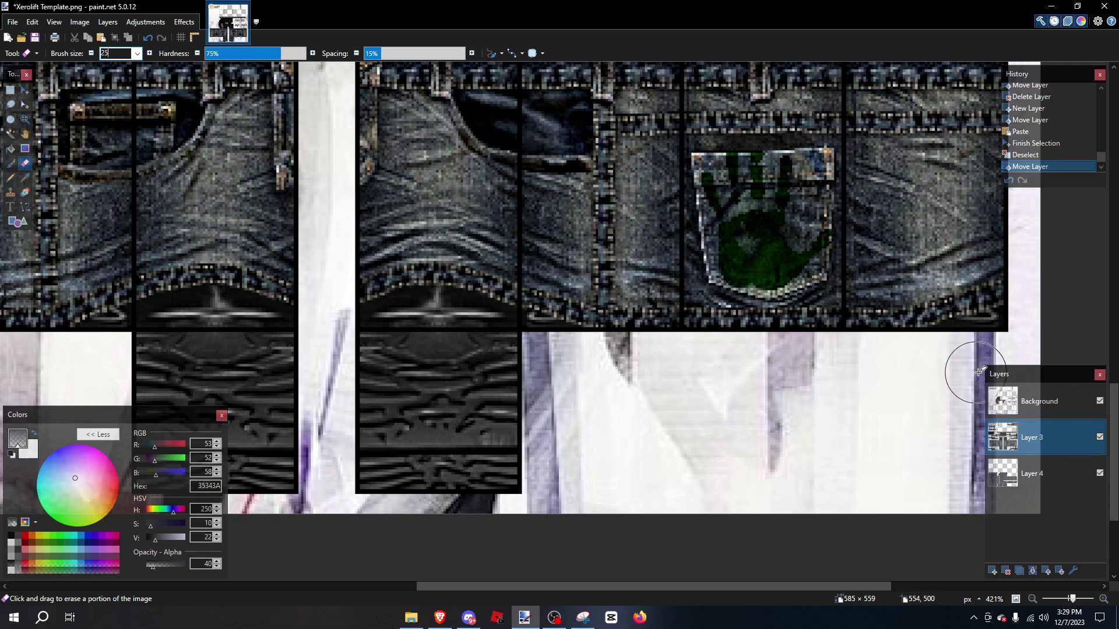
{"action": "left_click", "coordinate": [1030, 483]}
{"action": "scroll", "coordinate": [387, 325], "scroll_direction": "up", "scroll_amount": 3}
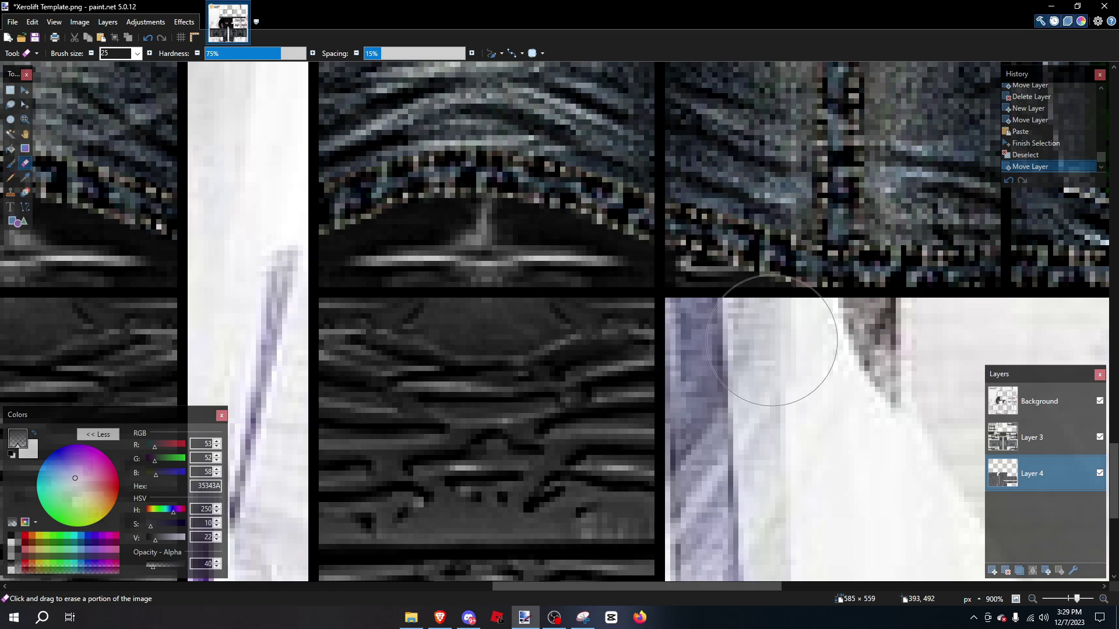
{"action": "left_click_drag", "start_coordinate": [775, 342], "coordinate": [837, 363]}
{"action": "scroll", "coordinate": [837, 362], "scroll_direction": "right", "scroll_amount": 6}
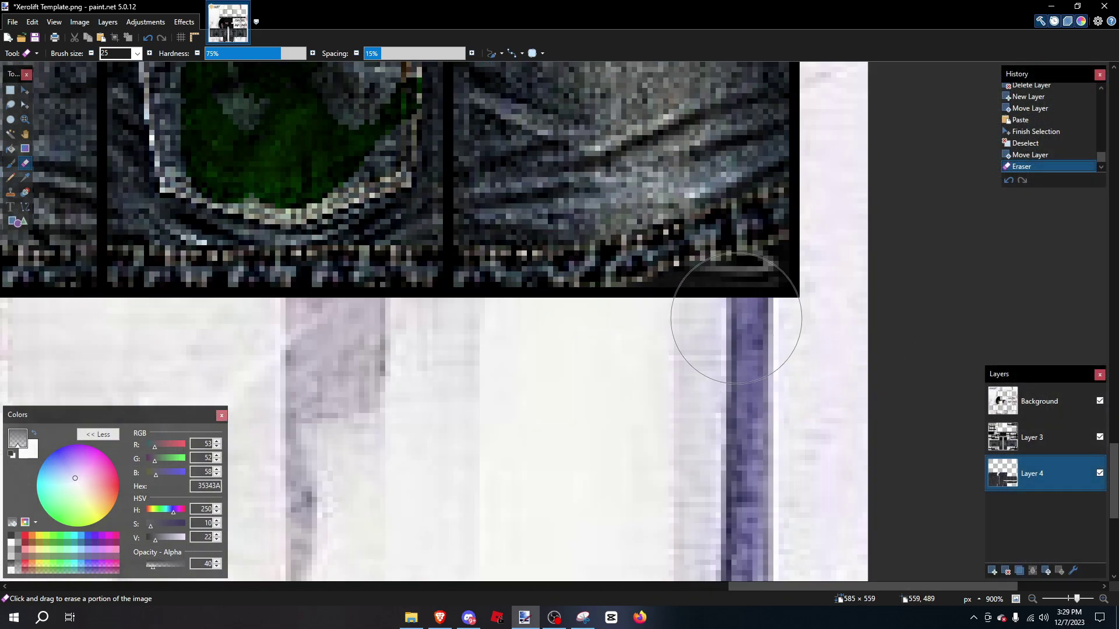
{"action": "left_click", "coordinate": [858, 318]}
{"action": "scroll", "coordinate": [858, 317], "scroll_direction": "down", "scroll_amount": 5}
Step: Erase the remaining trousers fabric at the left leg's lower end and move the trousers layer above the jeans template layer
{"action": "double_click", "coordinate": [1031, 437]}
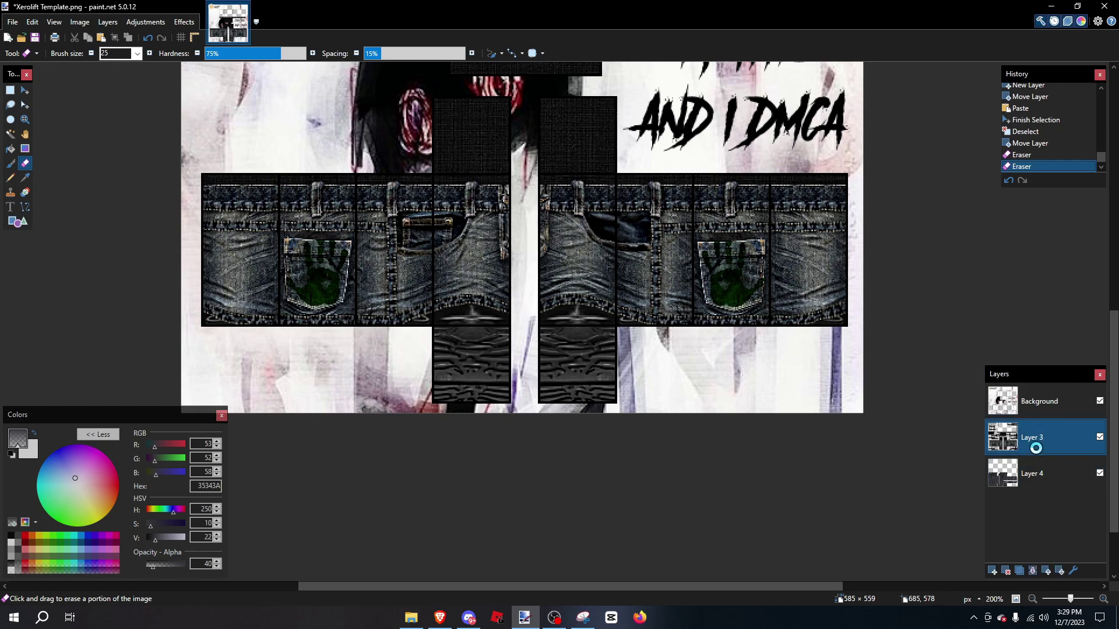
{"action": "left_click", "coordinate": [639, 360]}
{"action": "left_click_drag", "start_coordinate": [1031, 449], "coordinate": [1002, 481]}
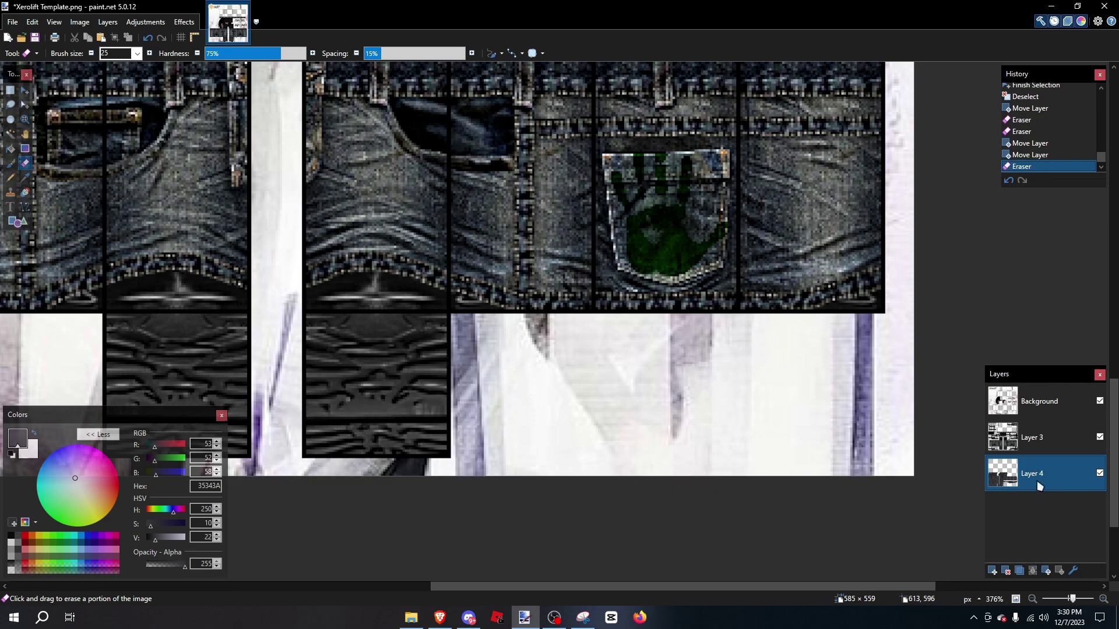
{"action": "left_click_drag", "start_coordinate": [1041, 485], "coordinate": [1032, 443]}
Step: Merge the trousers layer into the jeans layer, then copy and paste the 262 × 87 px lower strip of the left-leg panels
{"action": "scroll", "coordinate": [695, 340], "scroll_direction": "down", "scroll_amount": 4}
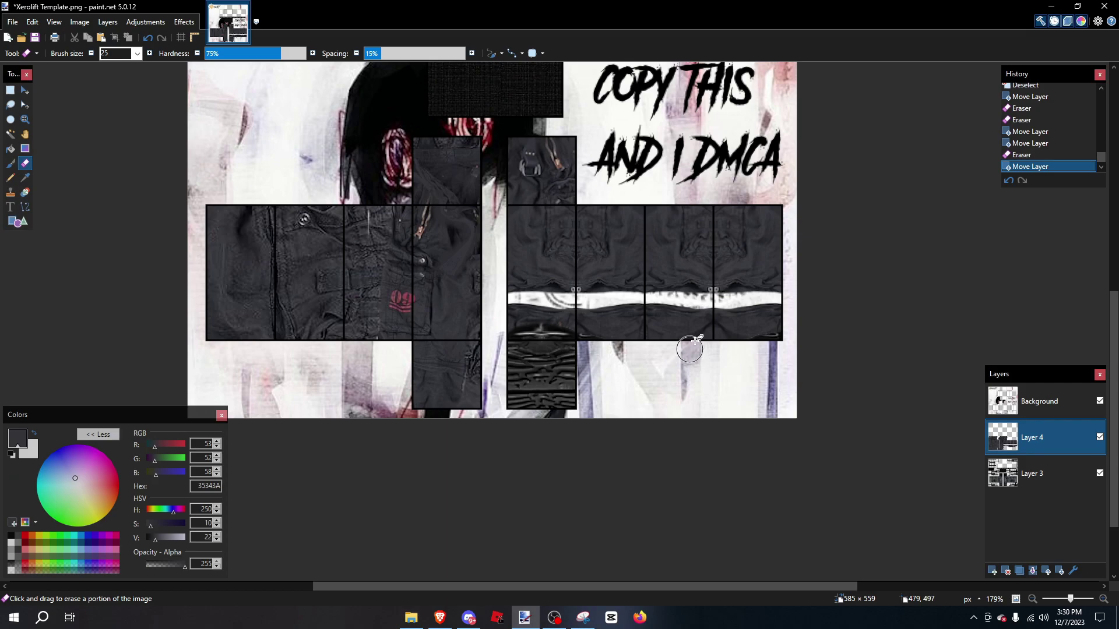
{"action": "scroll", "coordinate": [695, 340], "scroll_direction": "down", "scroll_amount": 4}
{"action": "scroll", "coordinate": [664, 336], "scroll_direction": "up", "scroll_amount": 8}
{"action": "scroll", "coordinate": [682, 346], "scroll_direction": "down", "scroll_amount": 4}
{"action": "scroll", "coordinate": [754, 400], "scroll_direction": "up", "scroll_amount": 5}
{"action": "scroll", "coordinate": [771, 401], "scroll_direction": "down", "scroll_amount": 4}
{"action": "scroll", "coordinate": [775, 398], "scroll_direction": "up", "scroll_amount": 3}
{"action": "scroll", "coordinate": [778, 396], "scroll_direction": "down", "scroll_amount": 2}
{"action": "key", "text": "s"}
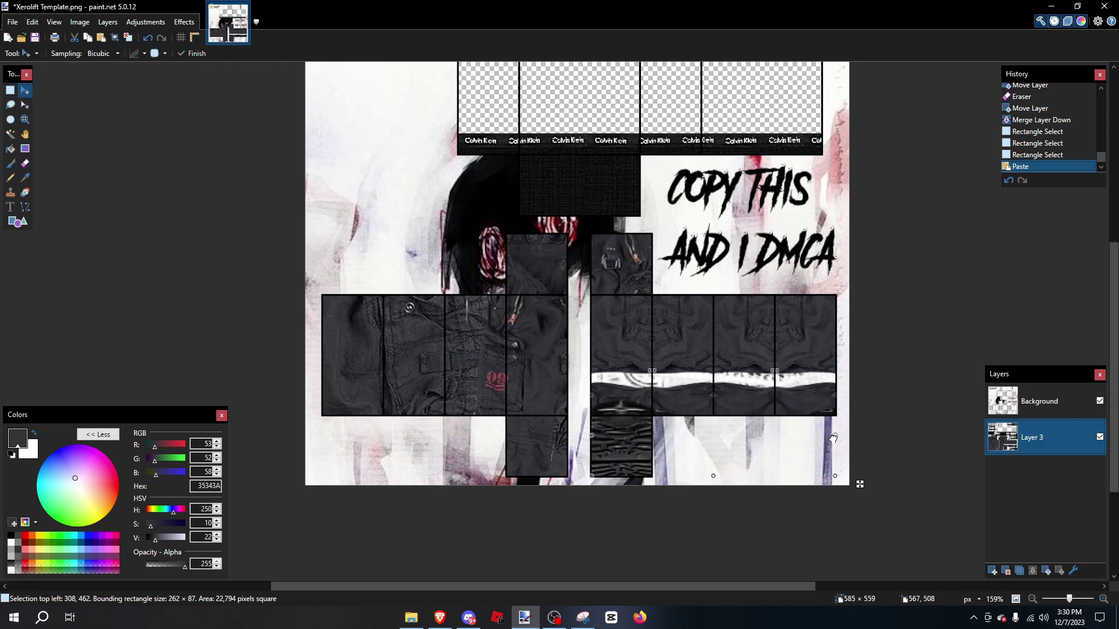
Step: Flip the pasted strip horizontally onto the right leg's lower panels, fit it to 261 × 87 px and deselect
{"action": "scroll", "coordinate": [290, 410], "scroll_direction": "up", "scroll_amount": 2}
{"action": "left_click_drag", "start_coordinate": [833, 439], "coordinate": [144, 353]}
{"action": "scroll", "coordinate": [339, 443], "scroll_direction": "up", "scroll_amount": 8}
{"action": "scroll", "coordinate": [400, 471], "scroll_direction": "down", "scroll_amount": 4}
{"action": "scroll", "coordinate": [335, 311], "scroll_direction": "down", "scroll_amount": 4}
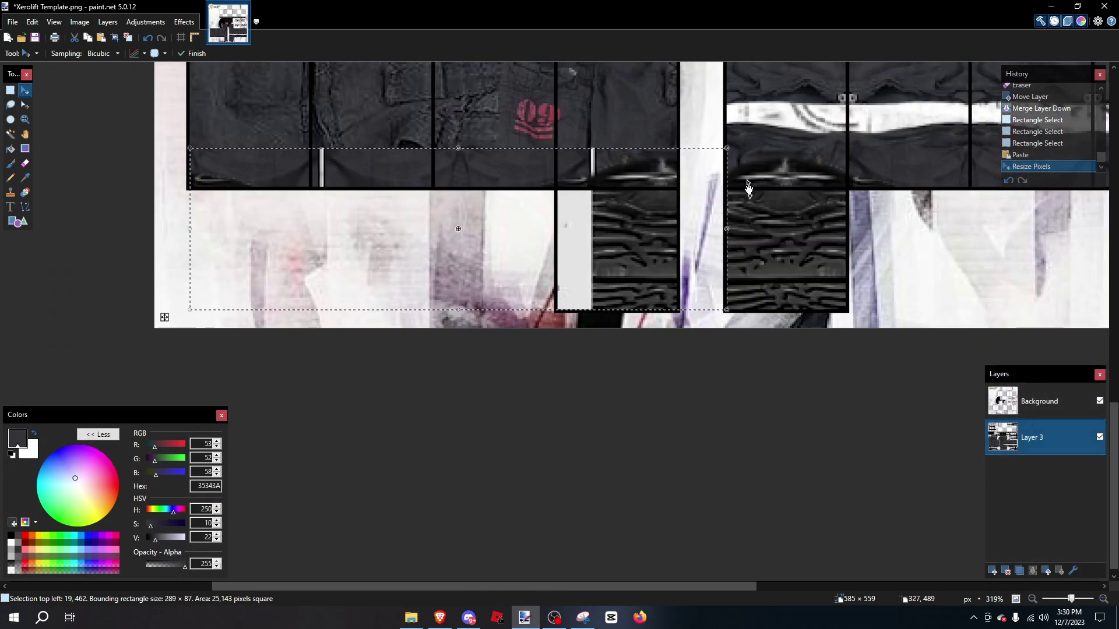
{"action": "scroll", "coordinate": [717, 244], "scroll_direction": "up", "scroll_amount": 3}
{"action": "left_click_drag", "start_coordinate": [707, 281], "coordinate": [579, 284]}
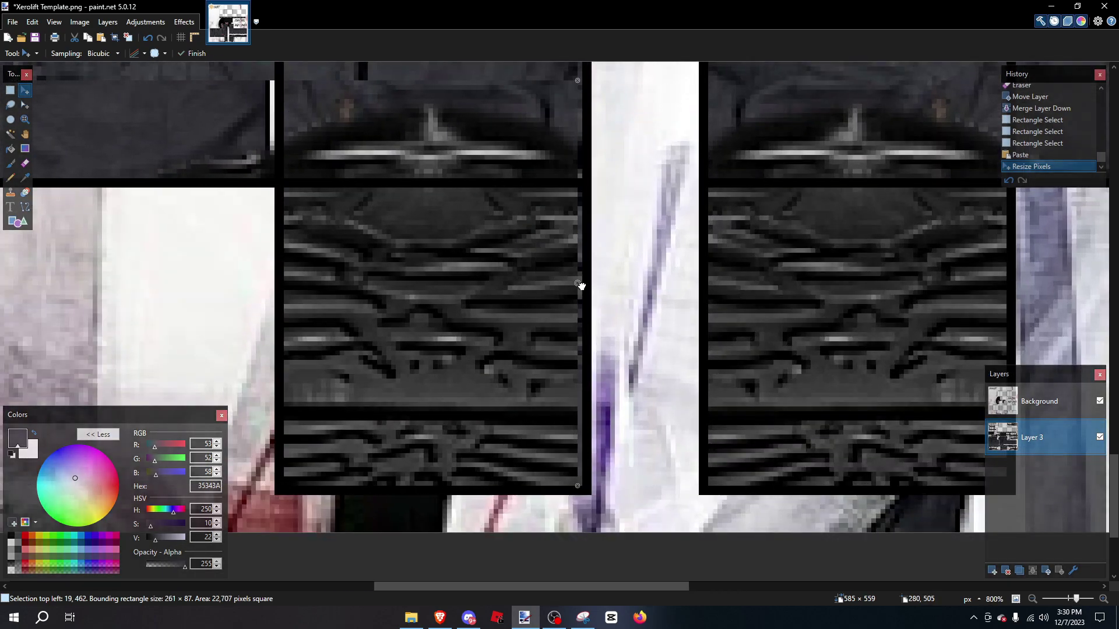
{"action": "scroll", "coordinate": [597, 319], "scroll_direction": "down", "scroll_amount": 8}
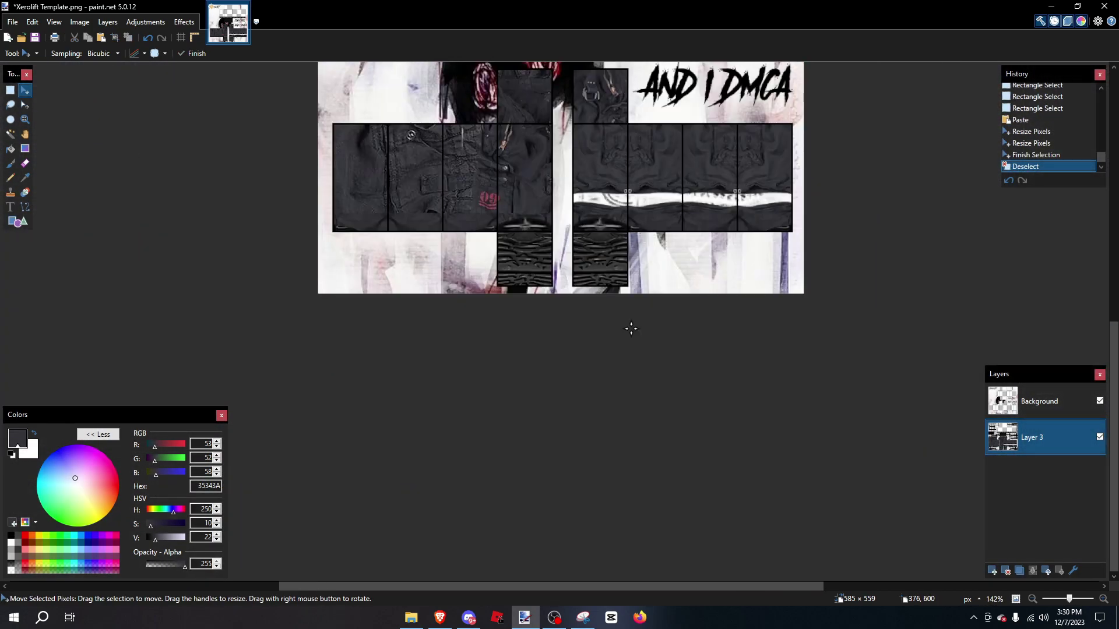
Step: Examine both legs' lower panels, the white band and the waistband on the merged template
{"action": "scroll", "coordinate": [493, 421], "scroll_direction": "up", "scroll_amount": 3}
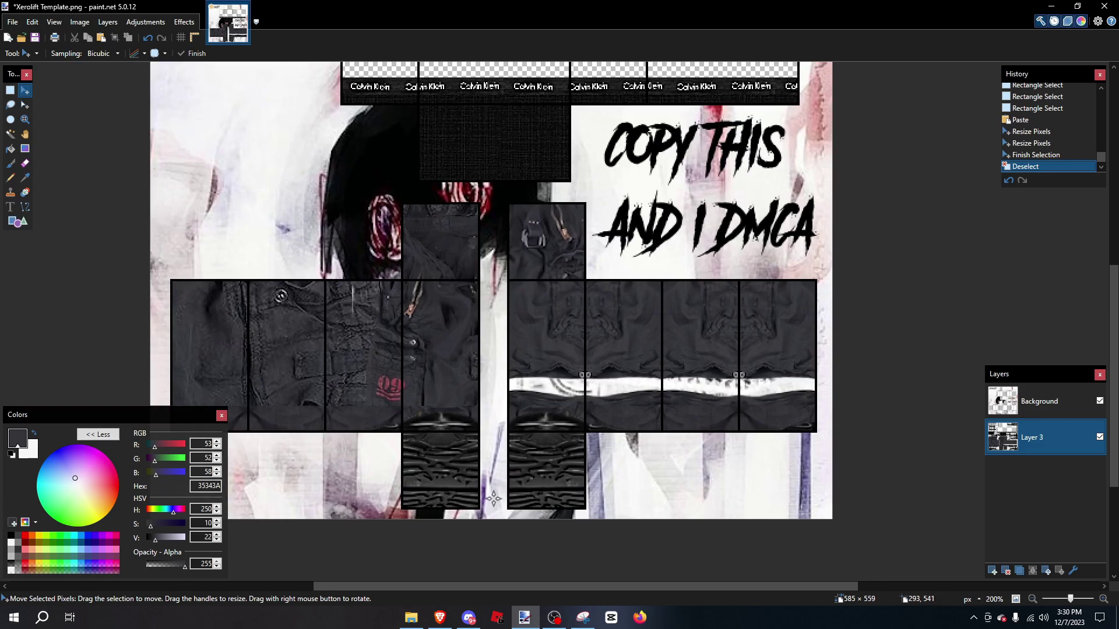
{"action": "scroll", "coordinate": [501, 425], "scroll_direction": "down", "scroll_amount": 4}
{"action": "scroll", "coordinate": [513, 426], "scroll_direction": "up", "scroll_amount": 6}
{"action": "scroll", "coordinate": [528, 417], "scroll_direction": "down", "scroll_amount": 4}
{"action": "scroll", "coordinate": [561, 402], "scroll_direction": "up", "scroll_amount": 1}
{"action": "scroll", "coordinate": [621, 395], "scroll_direction": "down", "scroll_amount": 3}
{"action": "scroll", "coordinate": [607, 399], "scroll_direction": "up", "scroll_amount": 3}
{"action": "scroll", "coordinate": [639, 396], "scroll_direction": "down", "scroll_amount": 5}
{"action": "scroll", "coordinate": [752, 384], "scroll_direction": "up", "scroll_amount": 4}
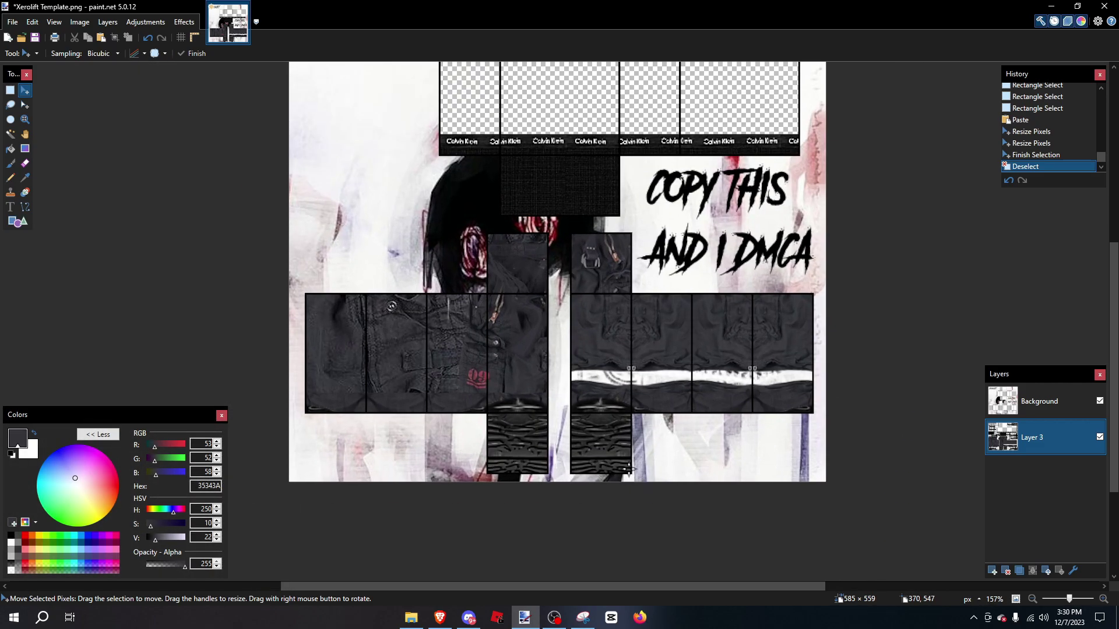
{"action": "scroll", "coordinate": [479, 481], "scroll_direction": "up", "scroll_amount": 3}
{"action": "left_click", "coordinate": [25, 163]}
{"action": "scroll", "coordinate": [742, 352], "scroll_direction": "down", "scroll_amount": 4, "text": "ctrl"}
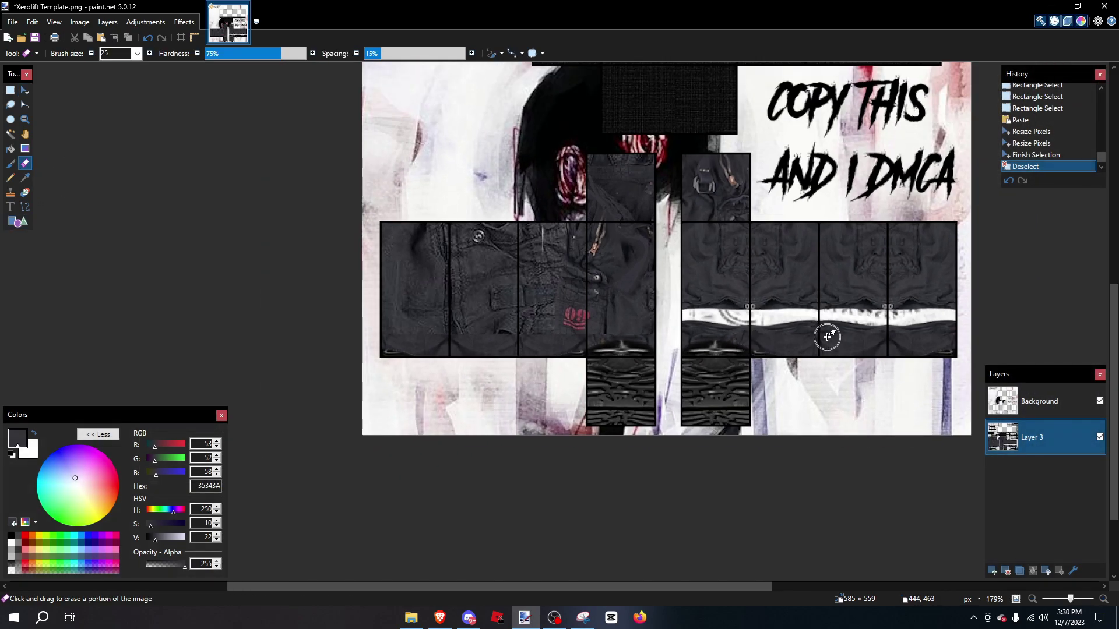
{"action": "scroll", "coordinate": [659, 402], "scroll_direction": "up", "scroll_amount": 3, "text": "ctrl"}
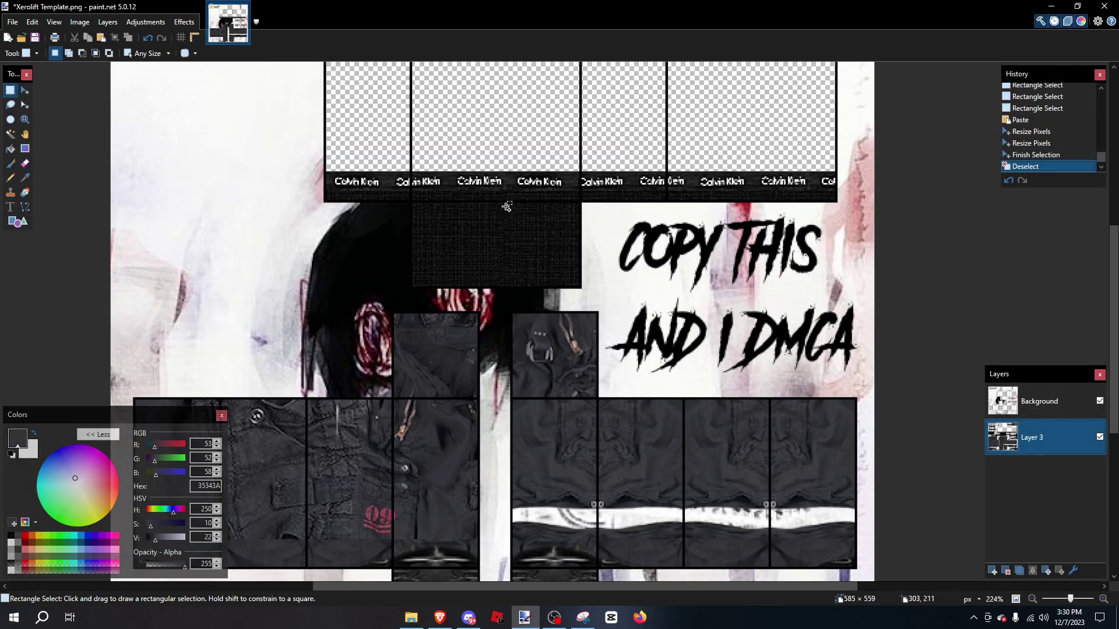
Step: Copy a plain 6 × 15 px patch from the waistband's outer end and stretch it over the first Calvin Klein logo
{"action": "scroll", "coordinate": [218, 177], "scroll_direction": "up", "scroll_amount": 3}
{"action": "scroll", "coordinate": [218, 177], "scroll_direction": "up", "scroll_amount": 3, "text": "ctrl"}
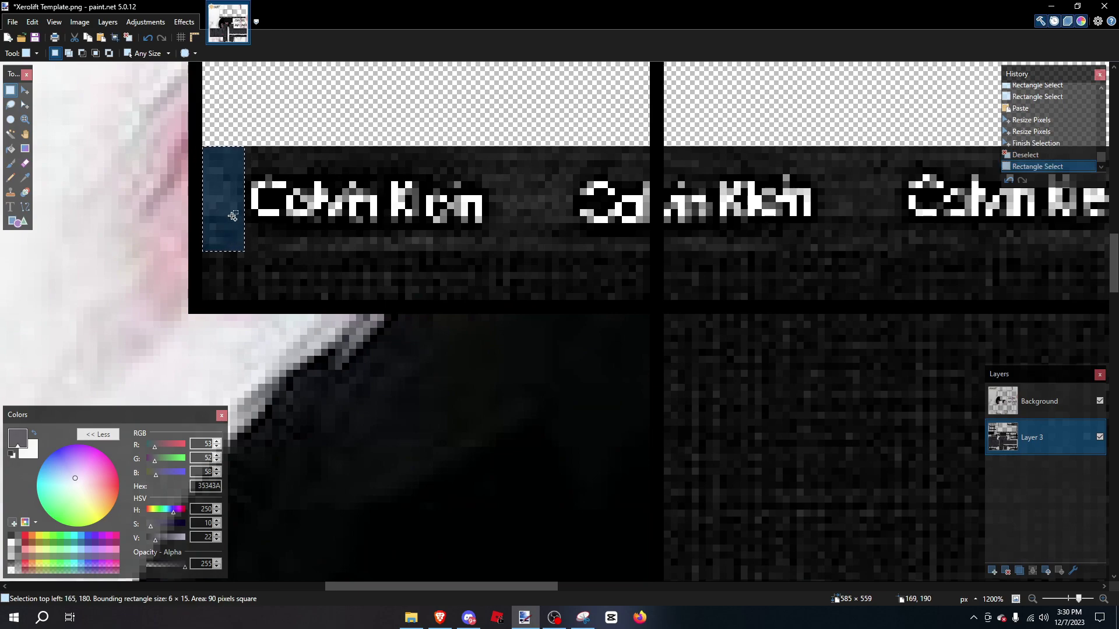
{"action": "scroll", "coordinate": [232, 216], "scroll_direction": "down", "scroll_amount": 4}
{"action": "key", "text": "ctrl+v"}
{"action": "left_click_drag", "start_coordinate": [217, 208], "coordinate": [225, 235]}
{"action": "scroll", "coordinate": [251, 266], "scroll_direction": "left", "scroll_amount": 5}
{"action": "key", "text": "m"}
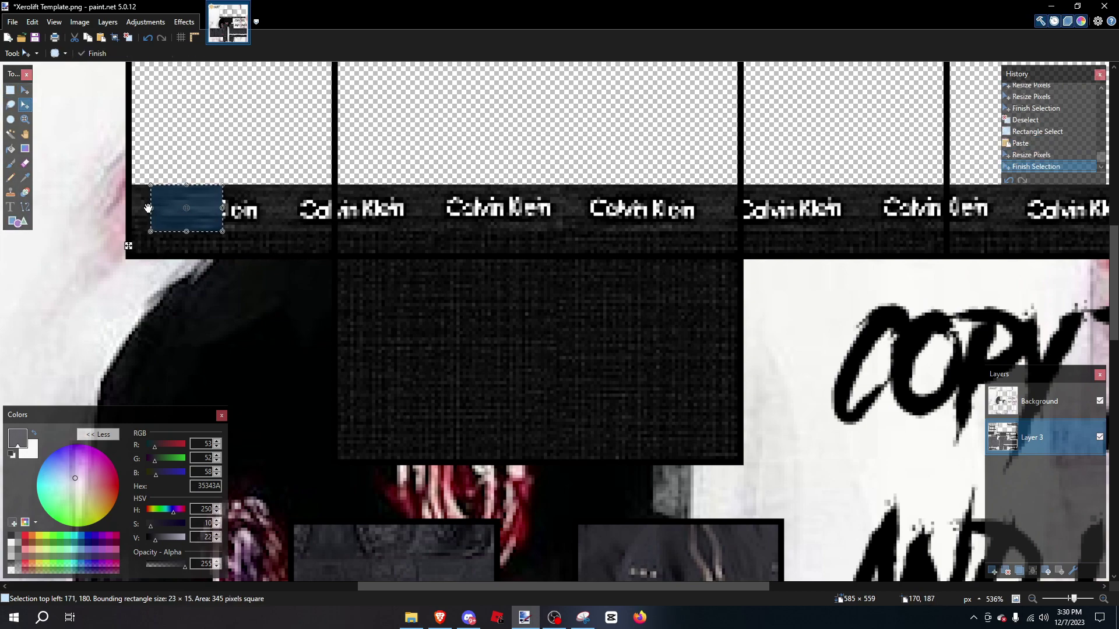
{"action": "left_click_drag", "start_coordinate": [125, 208], "coordinate": [129, 208]}
Step: Paste the plain waistband patch again and stretch it over the Calvin Klein logos on the wide front panel
{"action": "key", "text": "ctrl+v"}
{"action": "left_click_drag", "start_coordinate": [264, 233], "coordinate": [355, 234]}
{"action": "left_click_drag", "start_coordinate": [198, 240], "coordinate": [755, 226]}
{"action": "scroll", "coordinate": [425, 215], "scroll_direction": "right", "scroll_amount": 5}
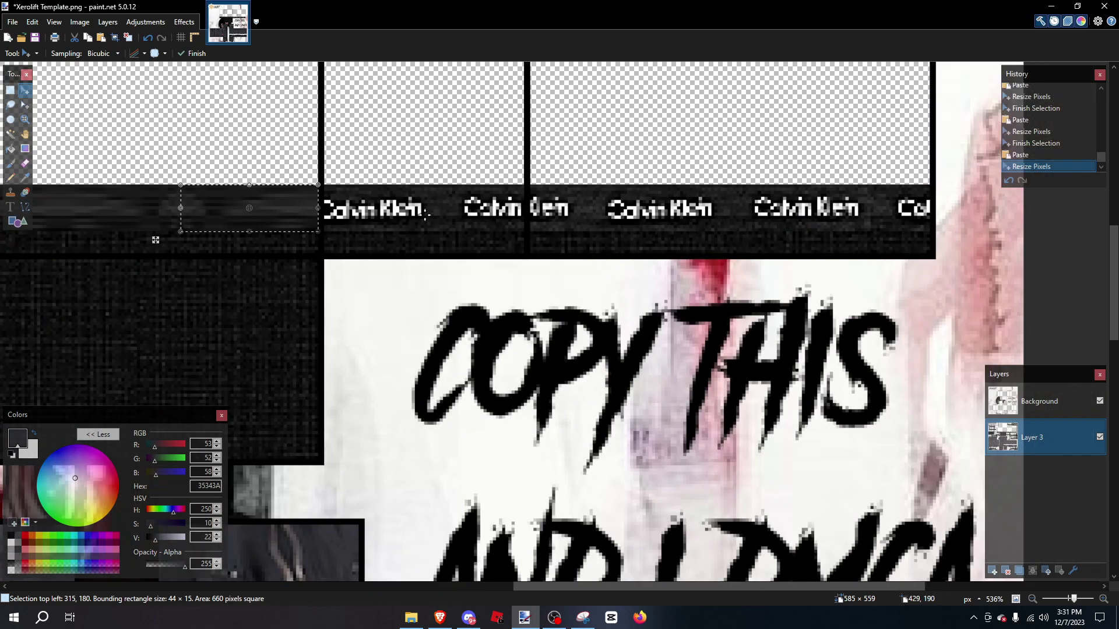
Step: Cover the remaining Calvin Klein logos on the side and back waistband panels with stretched copies of the plain patch, then deselect
{"action": "key", "text": "ctrl+v"}
{"action": "left_click_drag", "start_coordinate": [180, 208], "coordinate": [599, 210]}
{"action": "key", "text": "ctrl+c"}
{"action": "key", "text": "ctrl+v"}
{"action": "left_click_drag", "start_coordinate": [447, 209], "coordinate": [733, 210]}
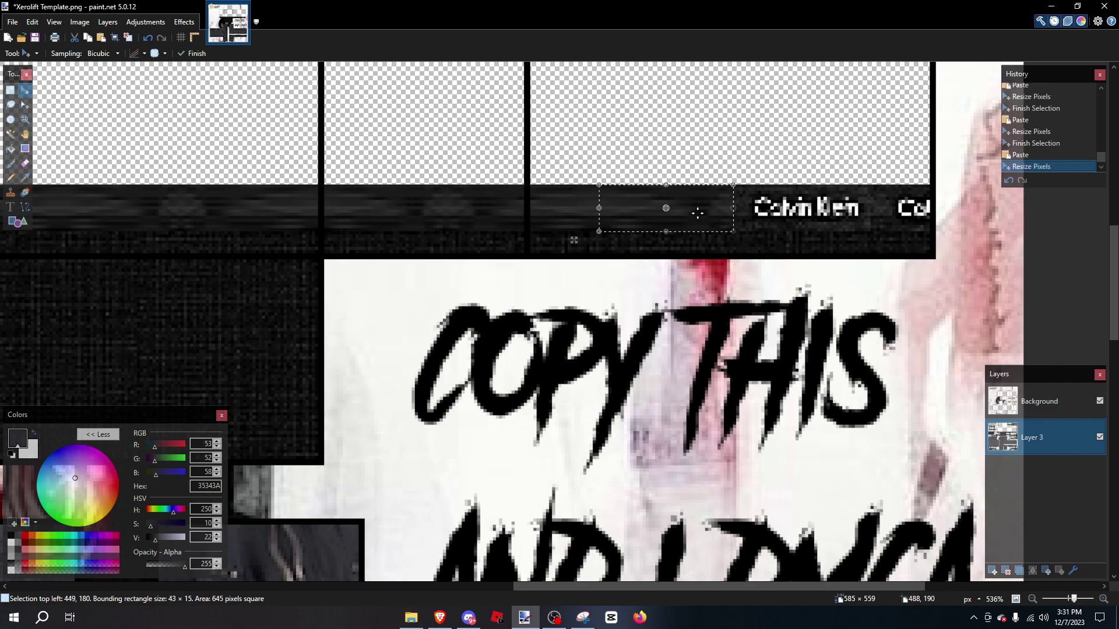
{"action": "key", "text": "ctrl+v"}
{"action": "left_click_drag", "start_coordinate": [501, 217], "coordinate": [736, 216]}
{"action": "key", "text": "ctrl+d"}
Step: Copy shading_template1 from the Texture Layers folder, paste it into a new layer of the template and deselect
{"action": "scroll", "coordinate": [735, 233], "scroll_direction": "down", "scroll_amount": 10}
{"action": "scroll", "coordinate": [408, 261], "scroll_direction": "up", "scroll_amount": 4}
{"action": "left_click", "coordinate": [412, 618]}
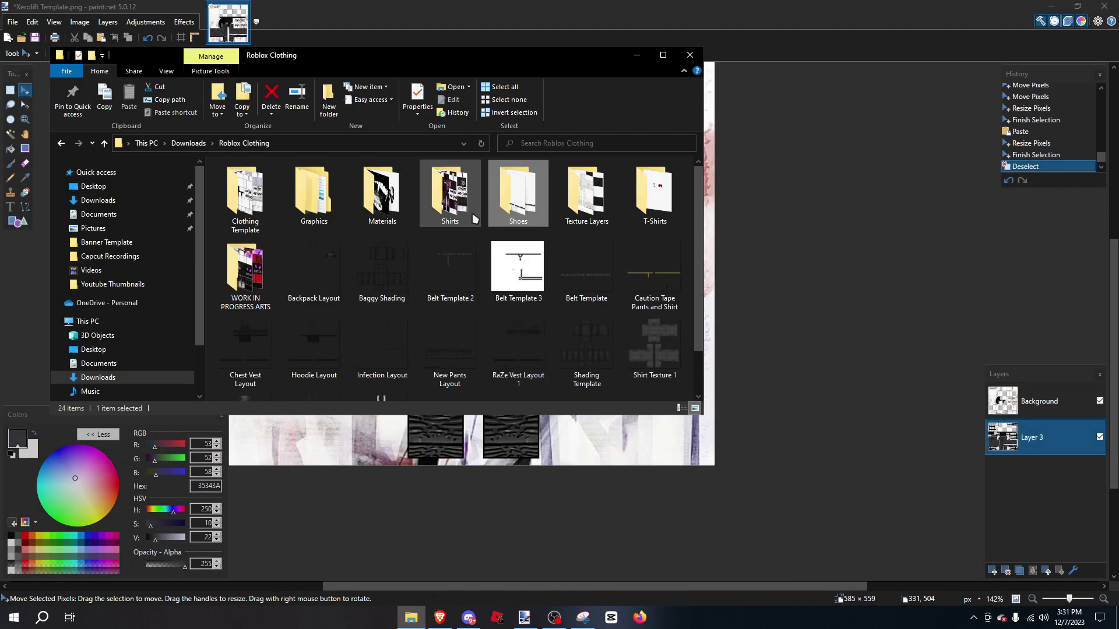
{"action": "double_click", "coordinate": [583, 201]}
{"action": "left_click", "coordinate": [318, 201]}
{"action": "left_click", "coordinate": [257, 210]}
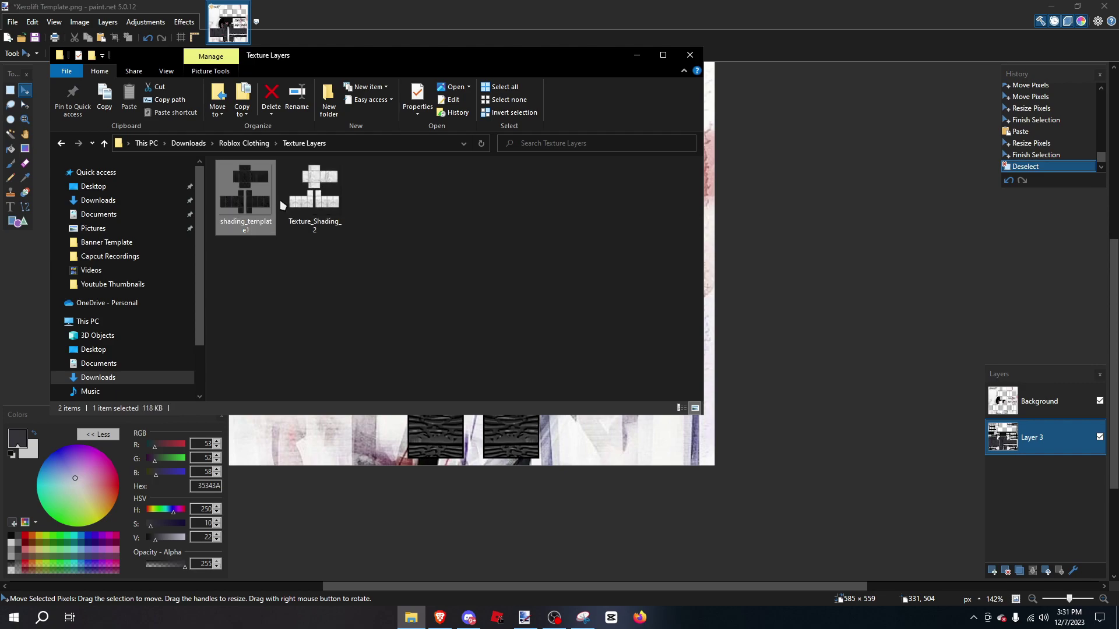
{"action": "left_click", "coordinate": [990, 571]}
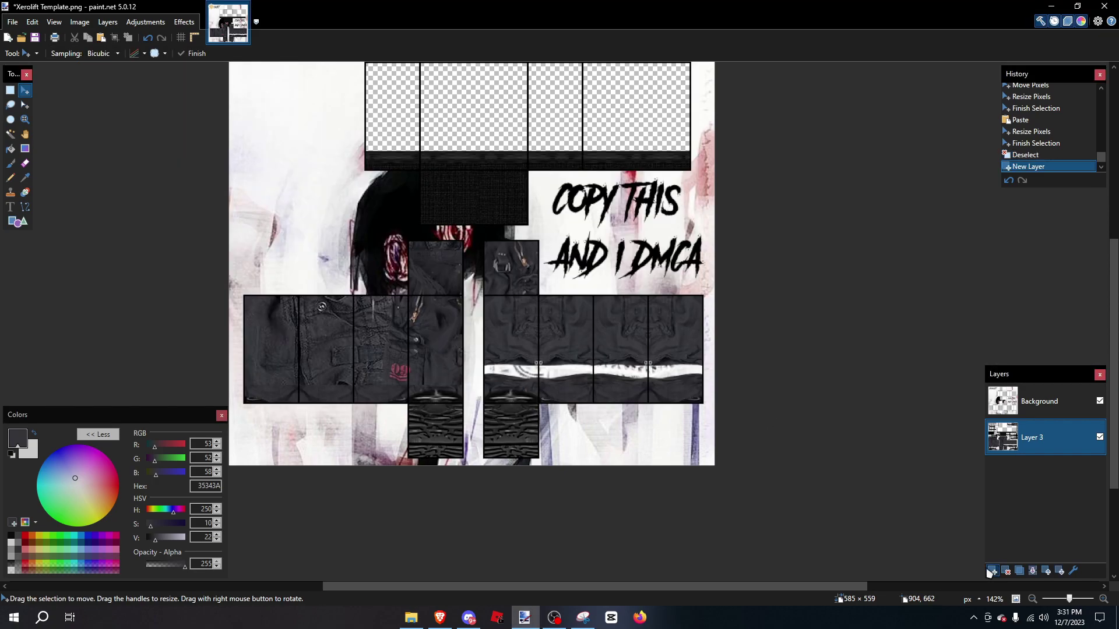
{"action": "key", "text": "ctrl+v"}
{"action": "left_click", "coordinate": [10, 91]}
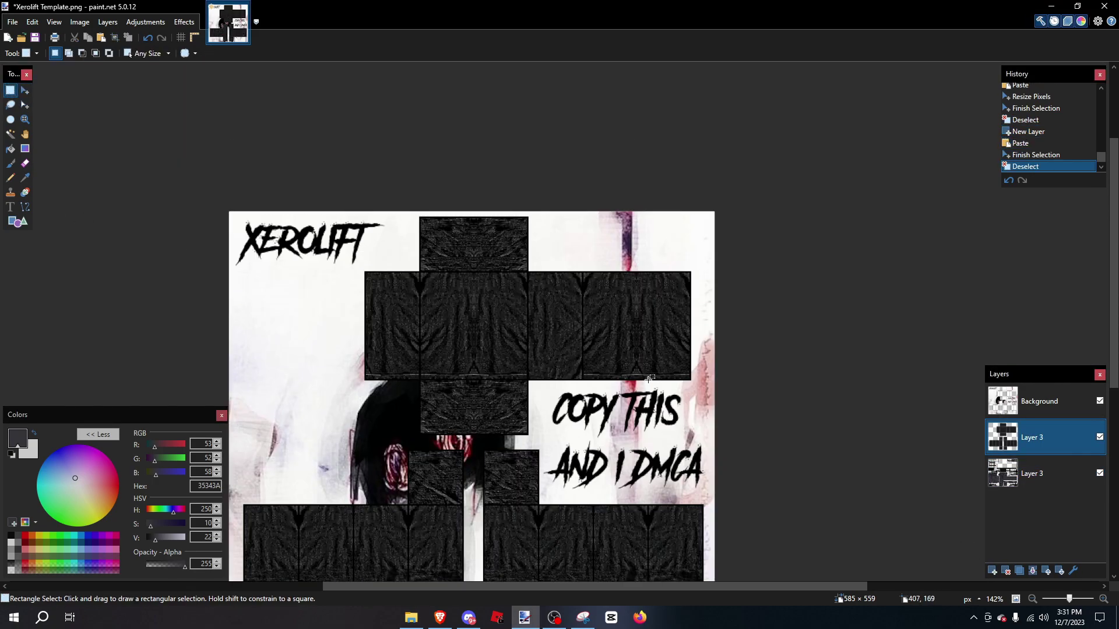
Step: Select the 431 × 180 px area above the waistband and erase the shading there, keeping the shading layer above the trousers layer
{"action": "left_click_drag", "start_coordinate": [1023, 450], "coordinate": [1030, 479]}
{"action": "left_click", "coordinate": [1024, 448]}
{"action": "scroll", "coordinate": [486, 335], "scroll_direction": "up", "scroll_amount": 5}
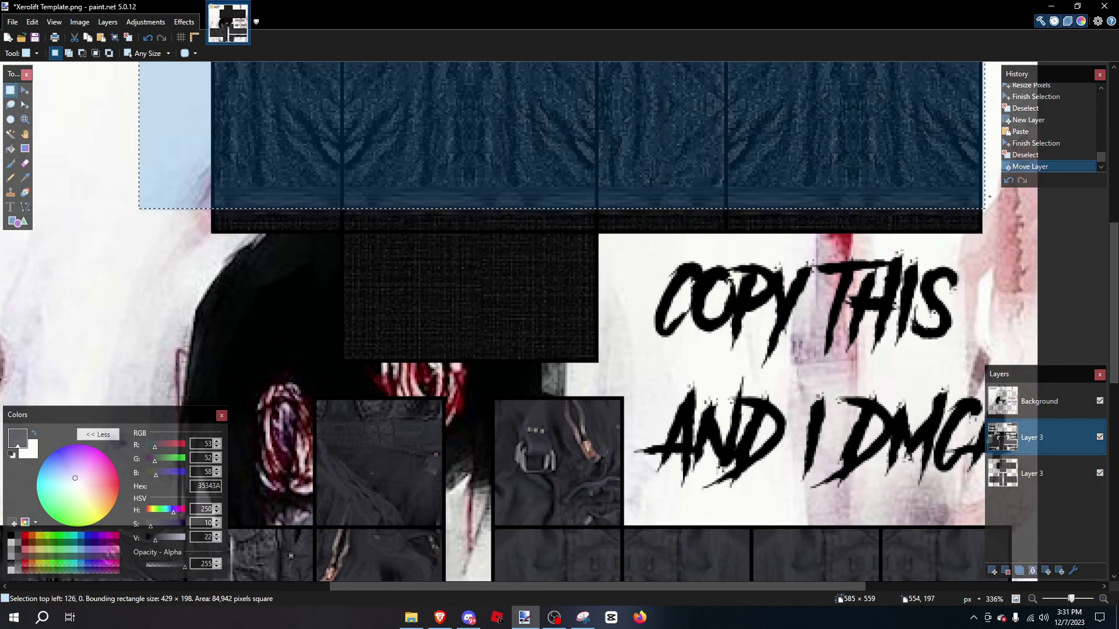
{"action": "scroll", "coordinate": [979, 194], "scroll_direction": "up", "scroll_amount": 5}
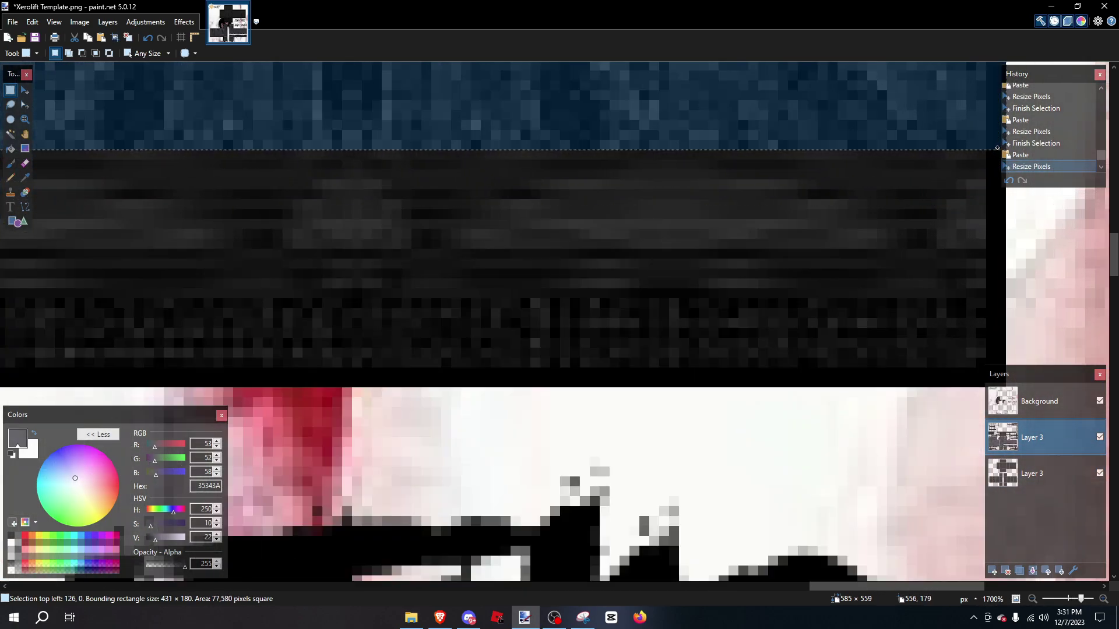
{"action": "scroll", "coordinate": [958, 478], "scroll_direction": "down", "scroll_amount": 5}
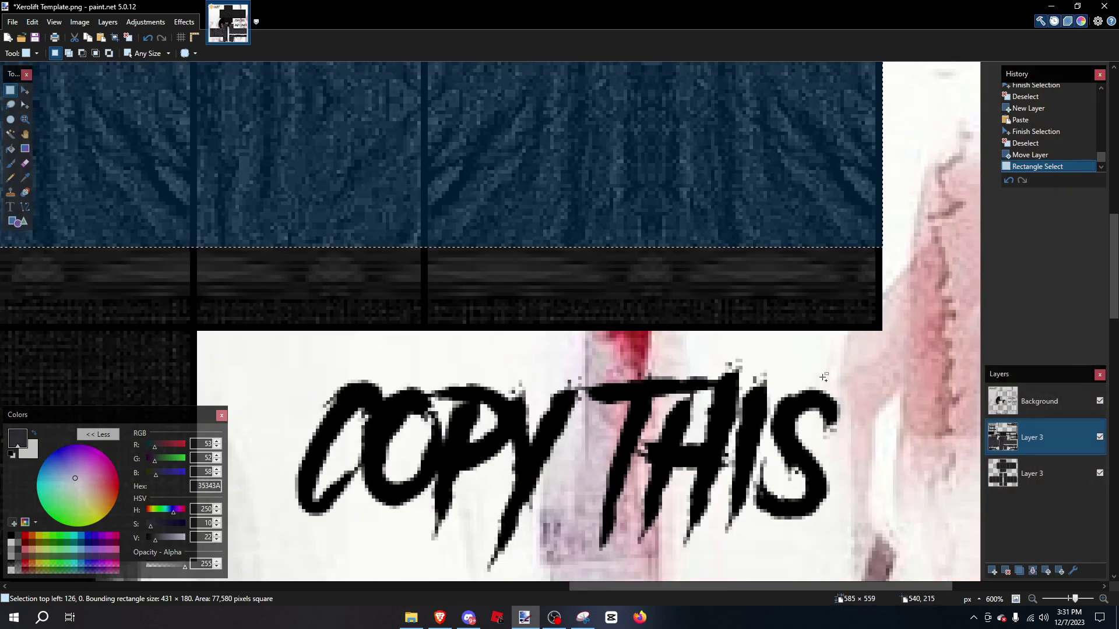
{"action": "left_click_drag", "start_coordinate": [1003, 473], "coordinate": [1002, 450]}
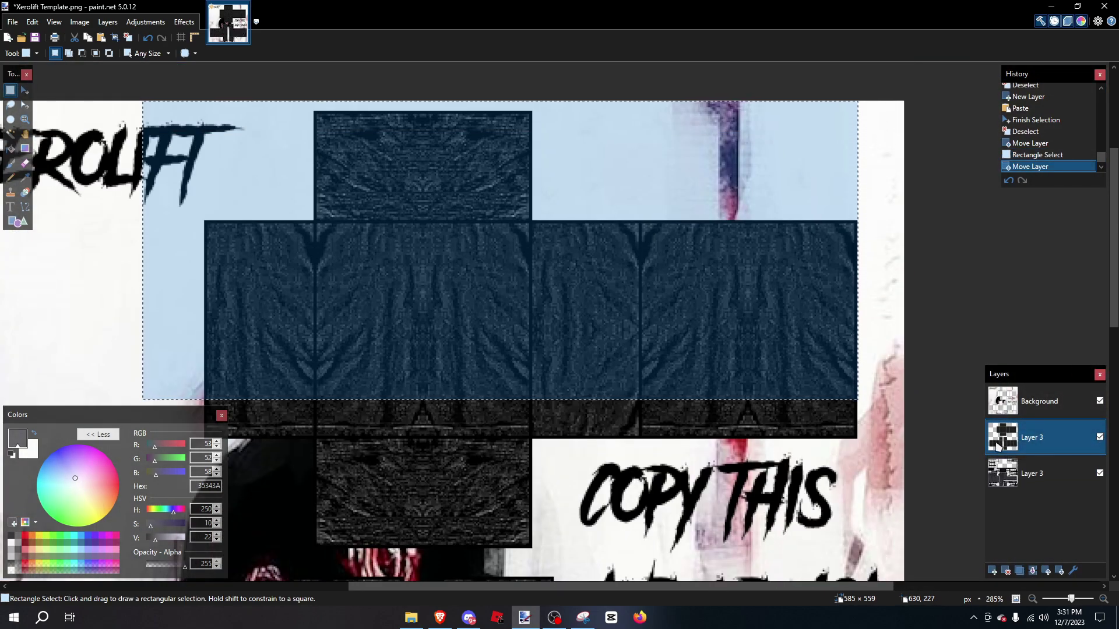
{"action": "key", "text": "Delete"}
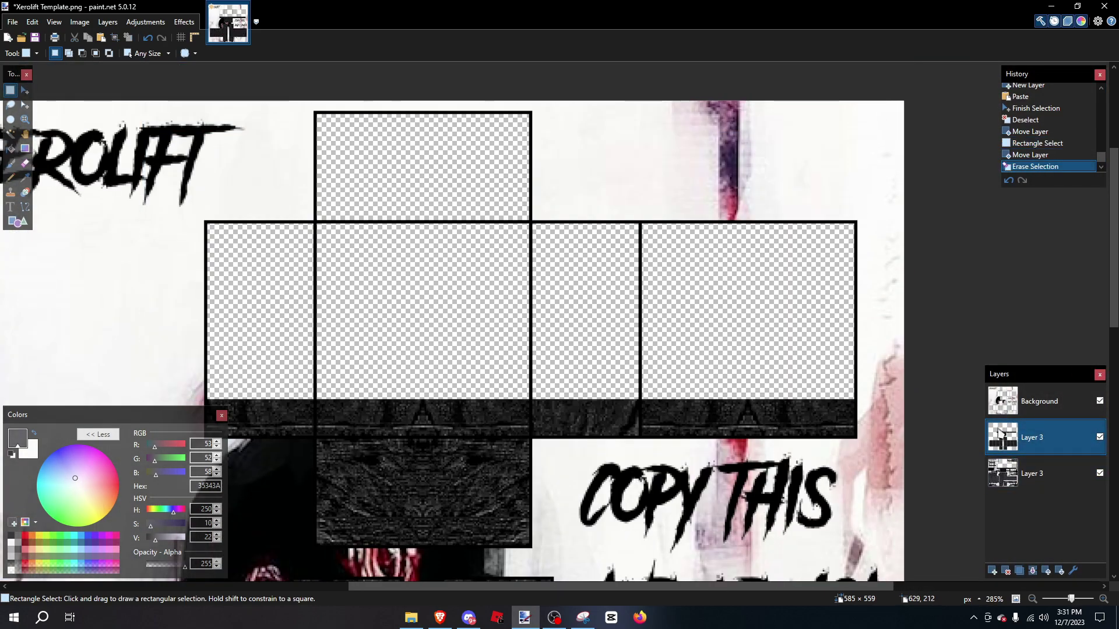
Step: Set the shading layer's blend mode to Additive
{"action": "double_click", "coordinate": [1000, 432]}
{"action": "left_click", "coordinate": [570, 322]}
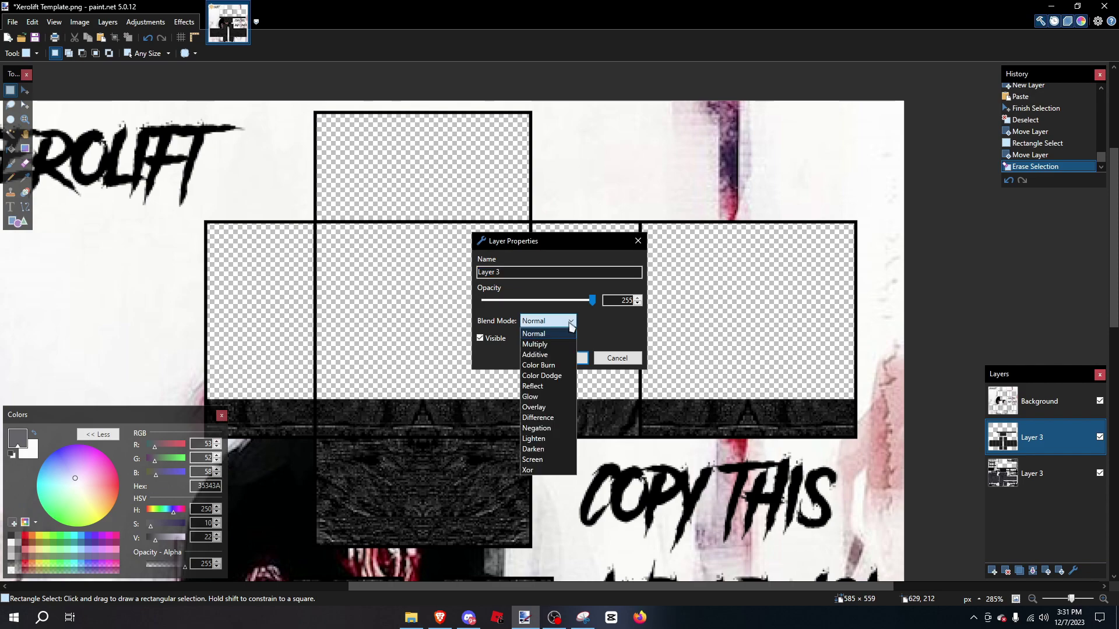
{"action": "left_click", "coordinate": [542, 345]}
{"action": "left_click", "coordinate": [548, 321]}
{"action": "left_click", "coordinate": [548, 357]}
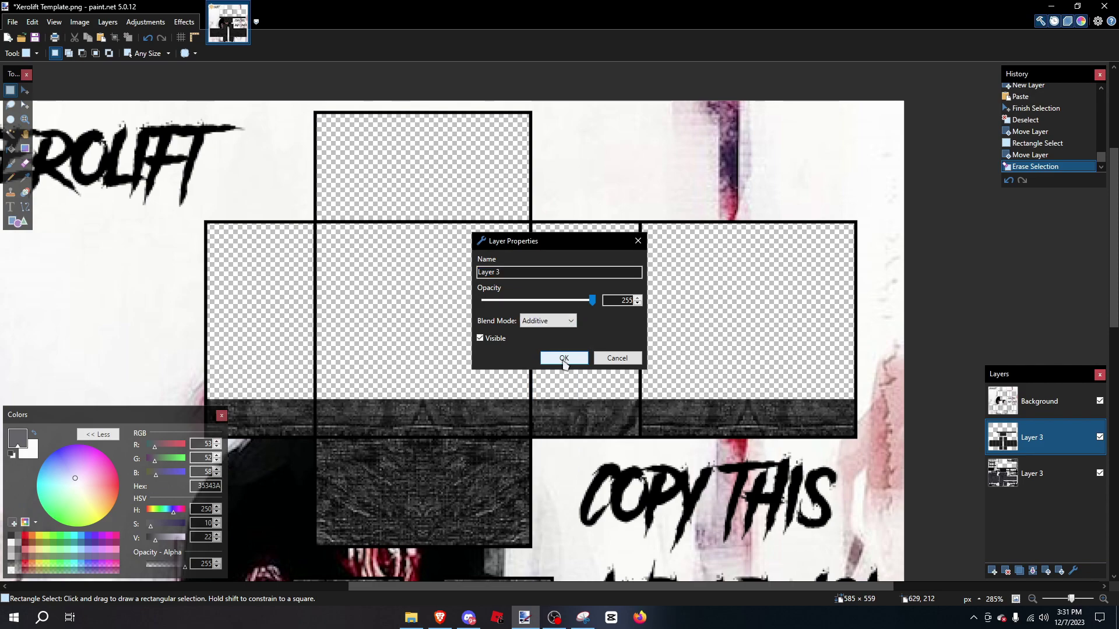
{"action": "left_click", "coordinate": [564, 361]}
Step: Reduce the additive shading layer's opacity to 45
{"action": "scroll", "coordinate": [659, 394], "scroll_direction": "down", "scroll_amount": 1}
{"action": "scroll", "coordinate": [714, 407], "scroll_direction": "down", "scroll_amount": 4}
{"action": "scroll", "coordinate": [629, 466], "scroll_direction": "down", "scroll_amount": 2}
{"action": "scroll", "coordinate": [629, 469], "scroll_direction": "up", "scroll_amount": 2}
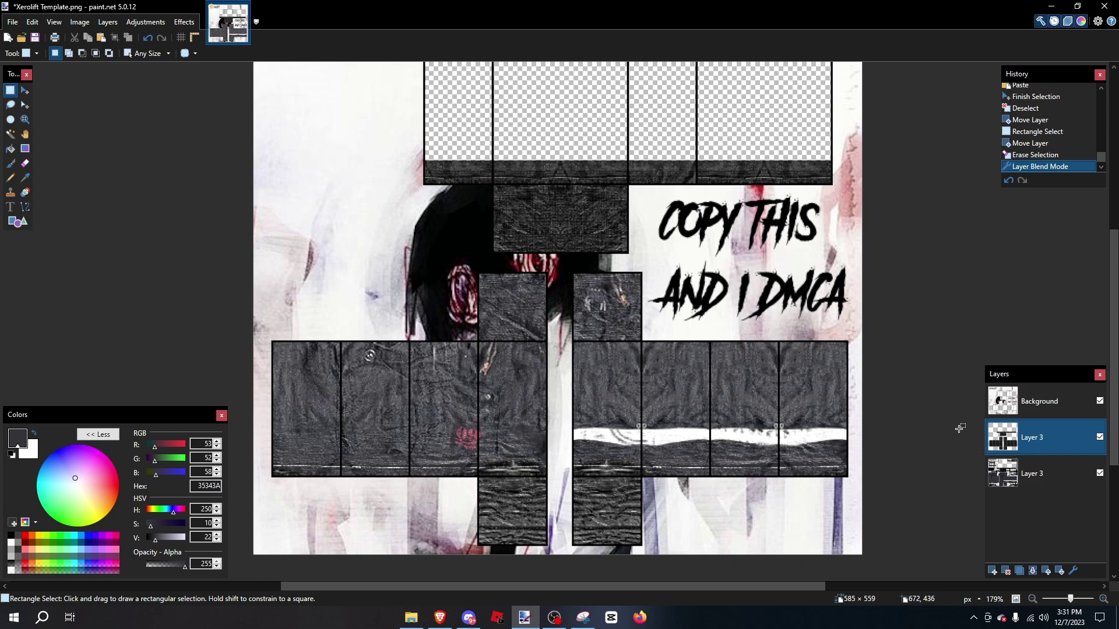
{"action": "double_click", "coordinate": [1027, 435]}
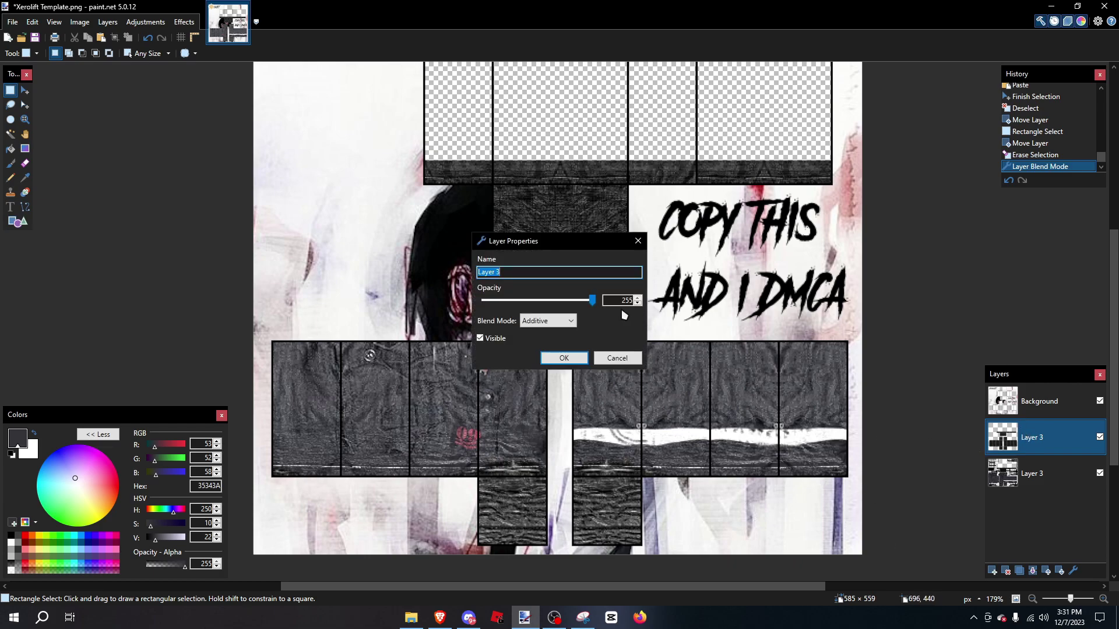
{"action": "left_click_drag", "start_coordinate": [572, 304], "coordinate": [461, 310]}
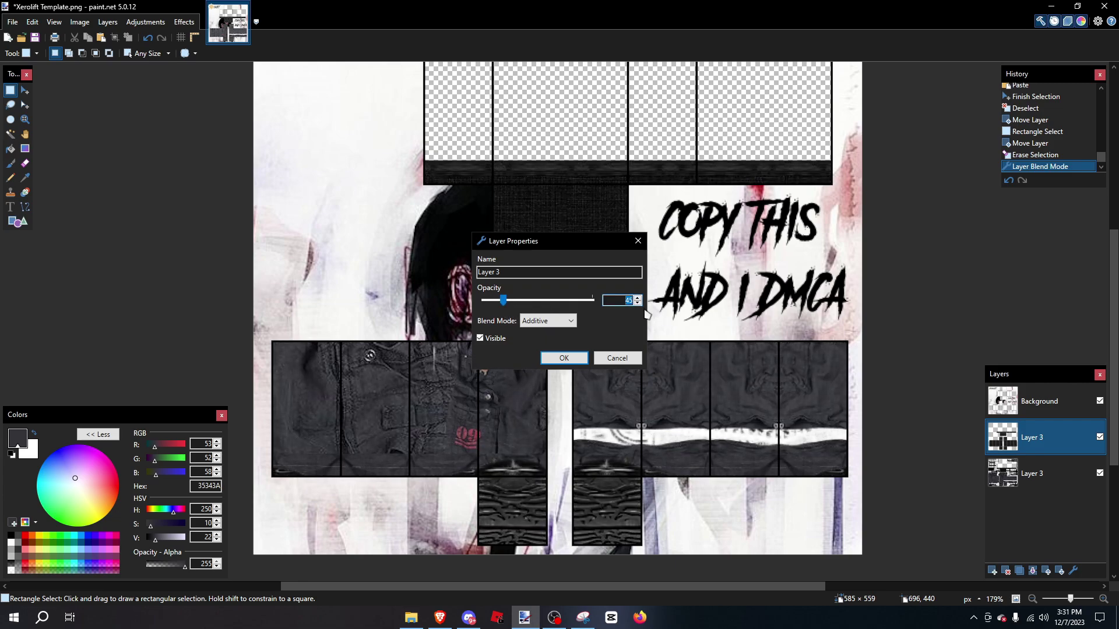
{"action": "key", "text": "Return"}
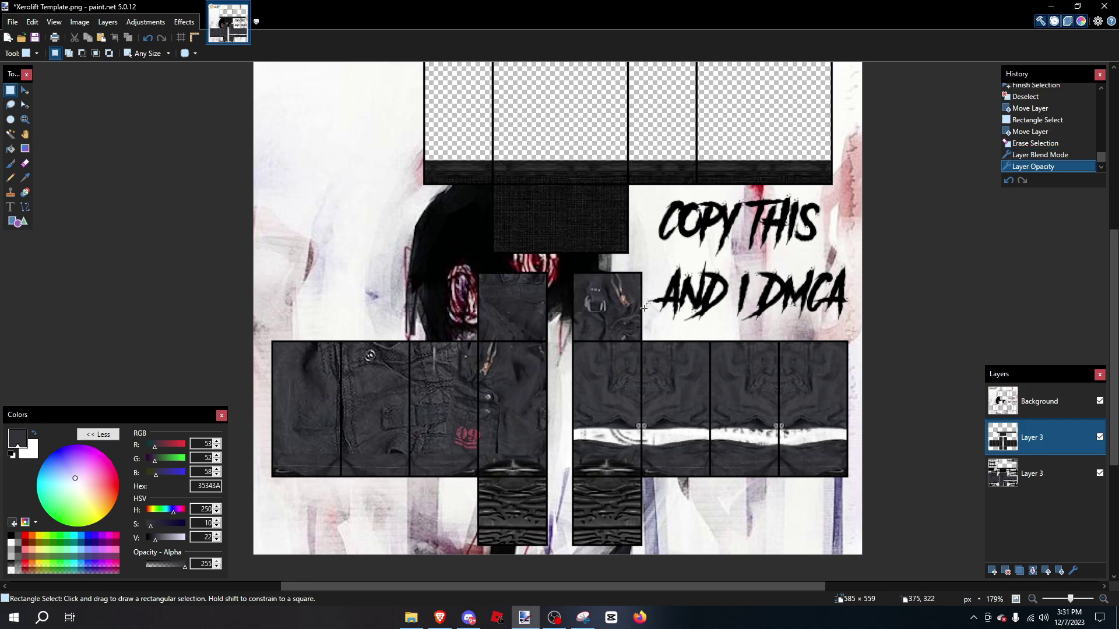
Step: Toggle the shading layer's visibility to compare the effect, then merge it down into the trousers layer
{"action": "double_click", "coordinate": [1101, 437]}
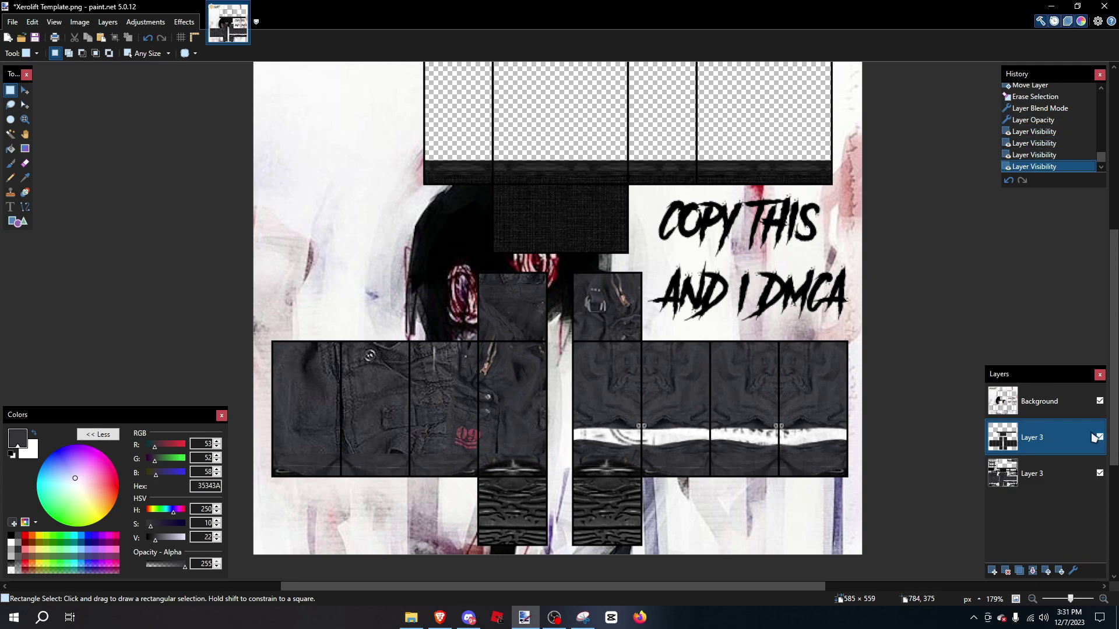
{"action": "scroll", "coordinate": [899, 350], "scroll_direction": "down", "scroll_amount": 1}
{"action": "left_click", "coordinate": [1033, 571]}
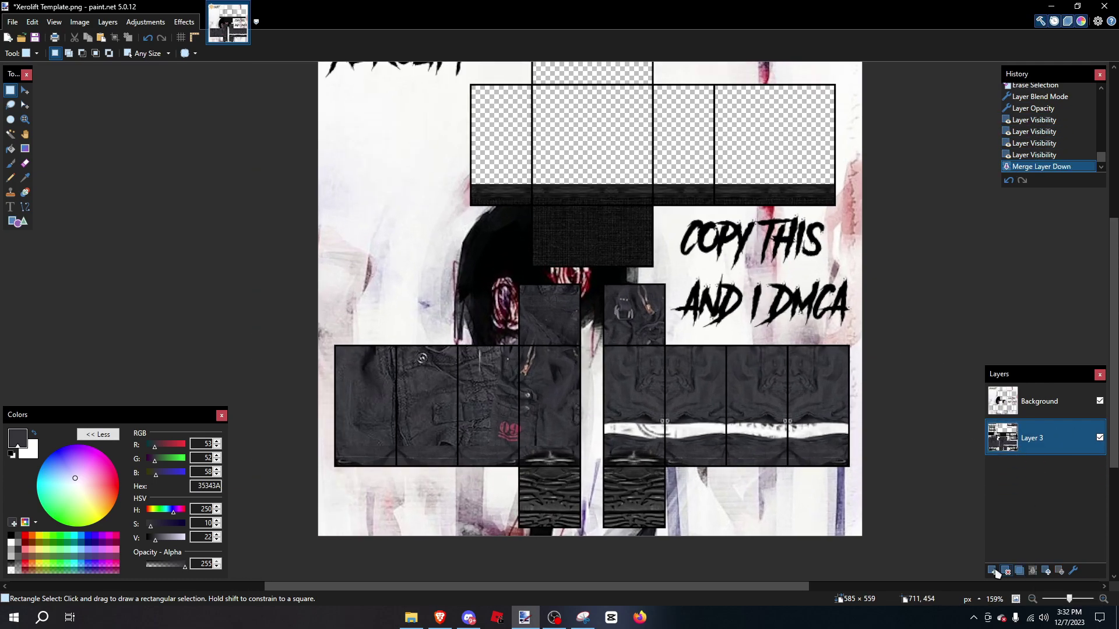
Step: Copy Texture_Shading_2 from the Texture Layers folder and paste it into a new layer above the trousers
{"action": "left_click", "coordinate": [411, 617]}
{"action": "left_click", "coordinate": [321, 225]}
{"action": "key", "text": "ctrl+c"}
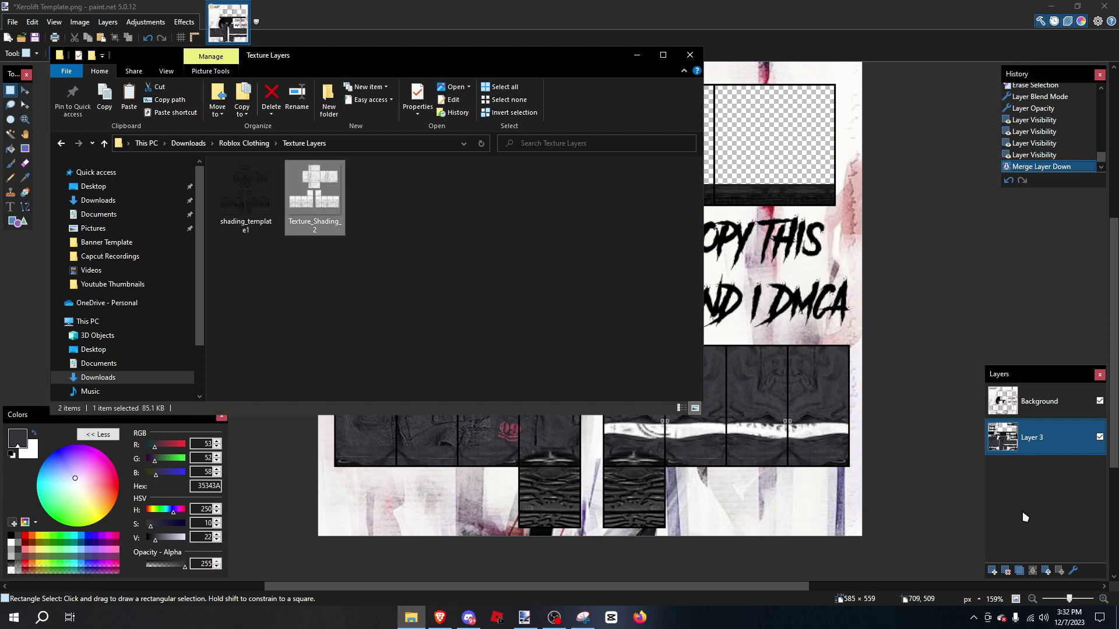
{"action": "left_click", "coordinate": [992, 570]}
{"action": "key", "text": "ctrl+v"}
{"action": "scroll", "coordinate": [618, 354], "scroll_direction": "up", "scroll_amount": 3}
{"action": "key", "text": "ctrl+d"}
{"action": "left_click", "coordinate": [10, 90]}
Step: Copy a strip of the white texture across the leg panels, stretch the pasted strip downward and deselect
{"action": "scroll", "coordinate": [564, 327], "scroll_direction": "down", "scroll_amount": 5}
{"action": "scroll", "coordinate": [564, 326], "scroll_direction": "up", "scroll_amount": 2}
{"action": "left_click_drag", "start_coordinate": [234, 210], "coordinate": [939, 302]}
{"action": "key", "text": "ctrl+v"}
{"action": "left_click_drag", "start_coordinate": [595, 214], "coordinate": [623, 351]}
{"action": "key", "text": "ctrl+d"}
{"action": "scroll", "coordinate": [642, 357], "scroll_direction": "up", "scroll_amount": 7}
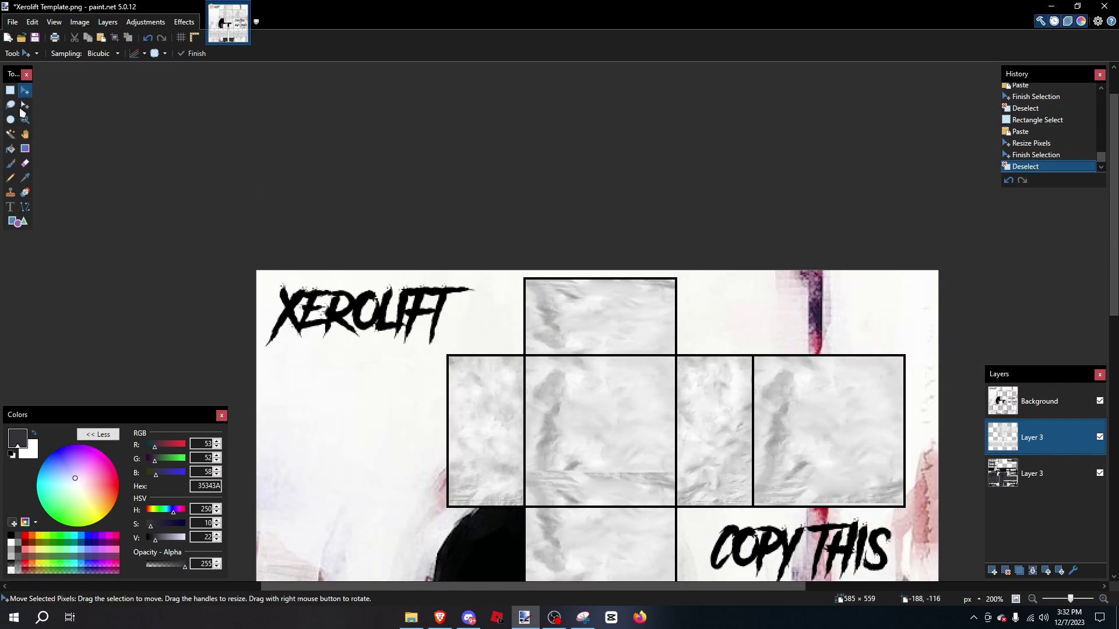
Step: Erase the white texture within a 519 × 180 px selection above the waistband and move the texture layer back above the trousers
{"action": "left_click", "coordinate": [10, 91]}
{"action": "scroll", "coordinate": [502, 245], "scroll_direction": "down", "scroll_amount": 3}
{"action": "left_click_drag", "start_coordinate": [1035, 473], "coordinate": [1031, 436]}
{"action": "scroll", "coordinate": [475, 200], "scroll_direction": "up", "scroll_amount": 3}
{"action": "left_click_drag", "start_coordinate": [316, 269], "coordinate": [921, 480]}
{"action": "scroll", "coordinate": [920, 481], "scroll_direction": "up", "scroll_amount": 6}
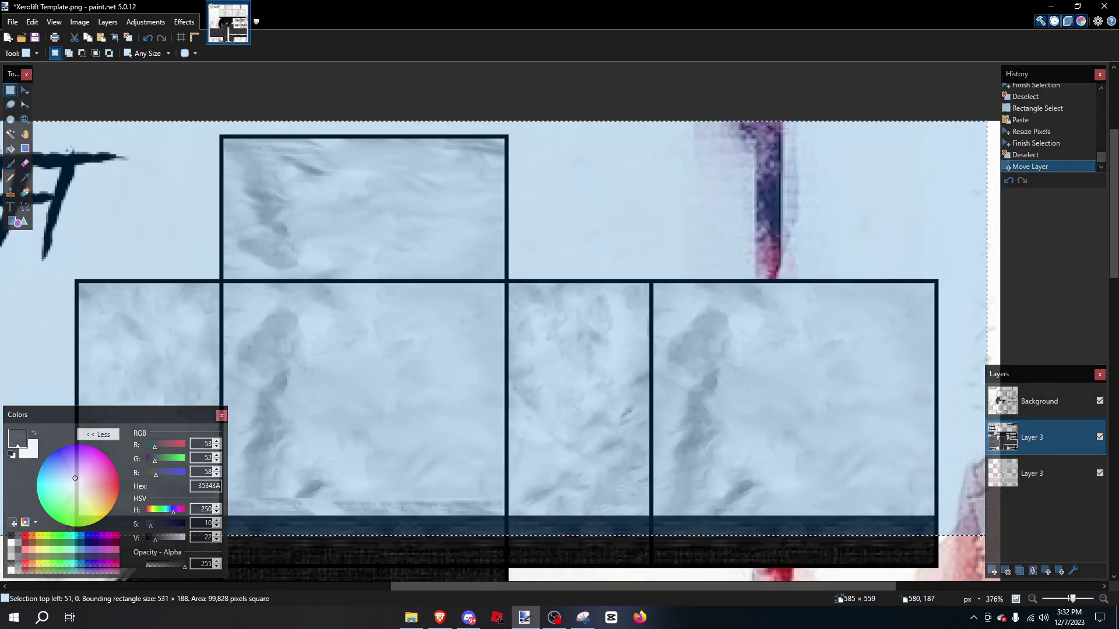
{"action": "scroll", "coordinate": [798, 468], "scroll_direction": "down", "scroll_amount": 5}
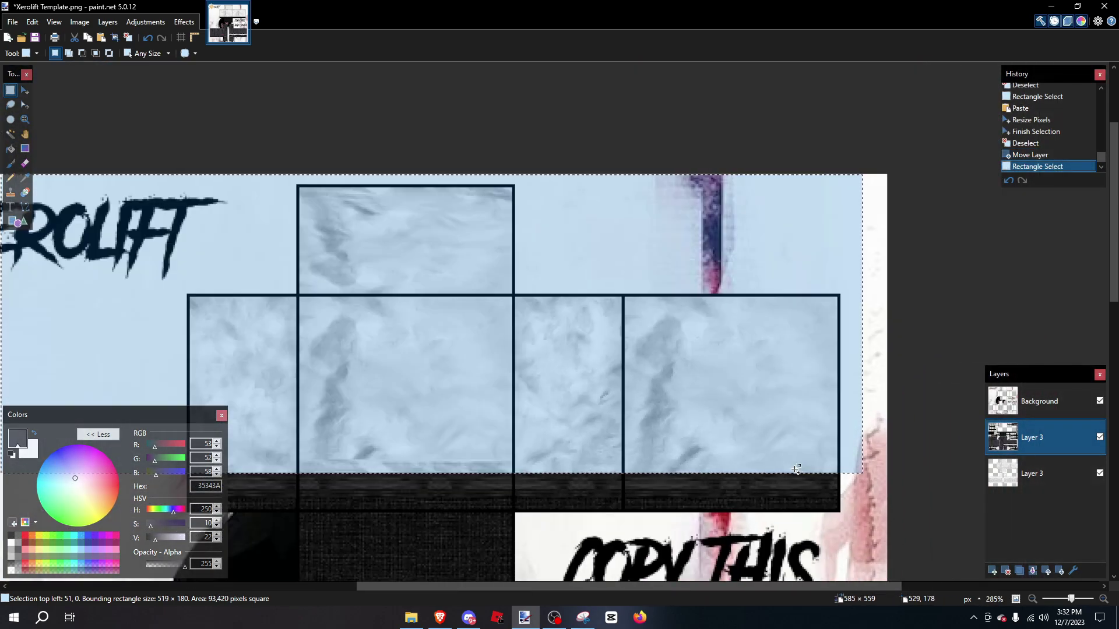
{"action": "key", "text": "Delete"}
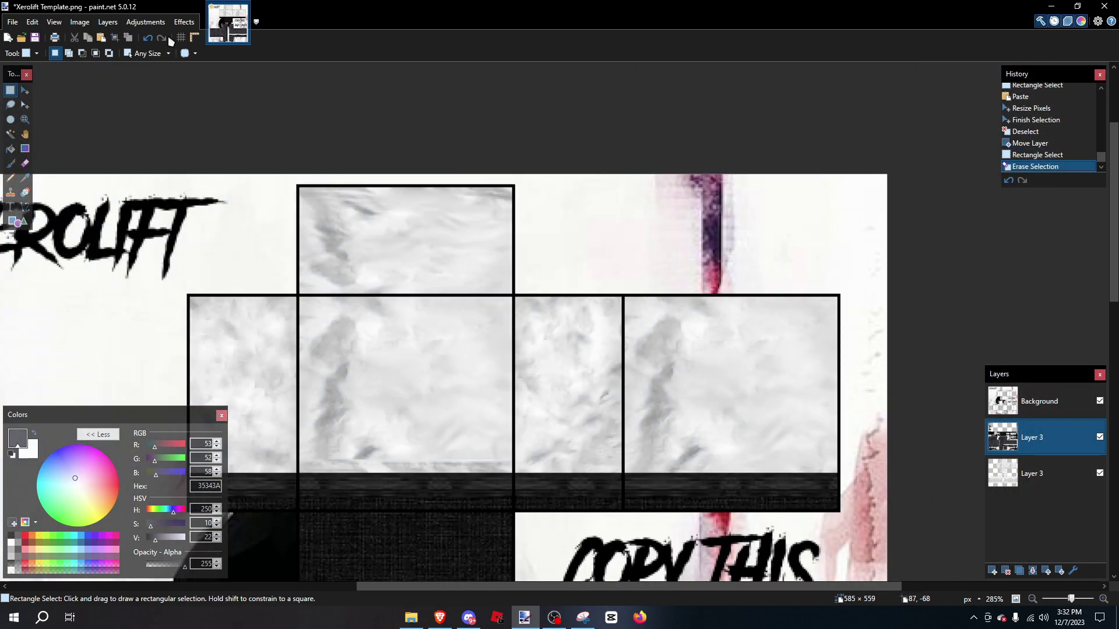
{"action": "left_click", "coordinate": [148, 38]}
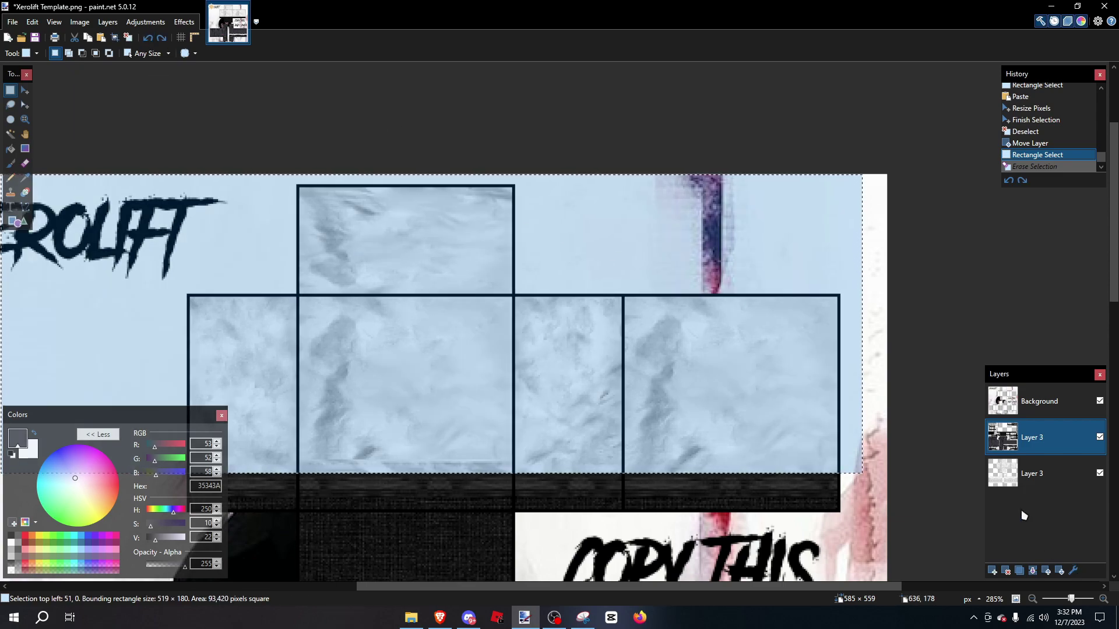
{"action": "left_click", "coordinate": [1024, 480]}
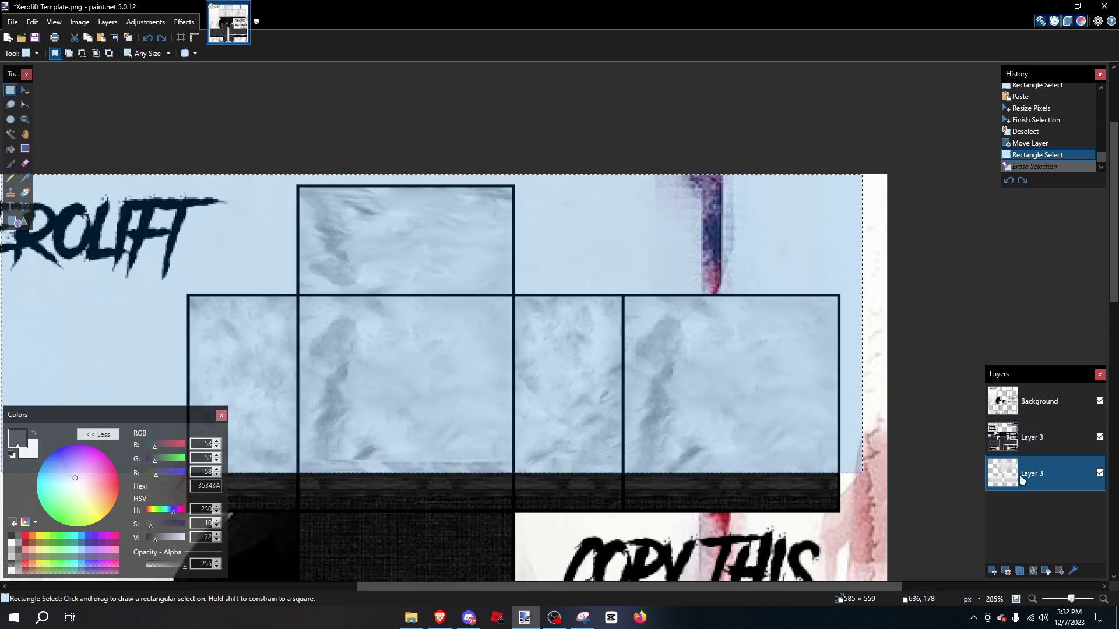
{"action": "key", "text": "Delete"}
{"action": "left_click_drag", "start_coordinate": [1032, 463], "coordinate": [1039, 434]}
Step: Set the white texture layer's blend mode to Multiply and merge it down into the trousers layer
{"action": "scroll", "coordinate": [677, 423], "scroll_direction": "down", "scroll_amount": 5}
{"action": "scroll", "coordinate": [711, 385], "scroll_direction": "up", "scroll_amount": 3}
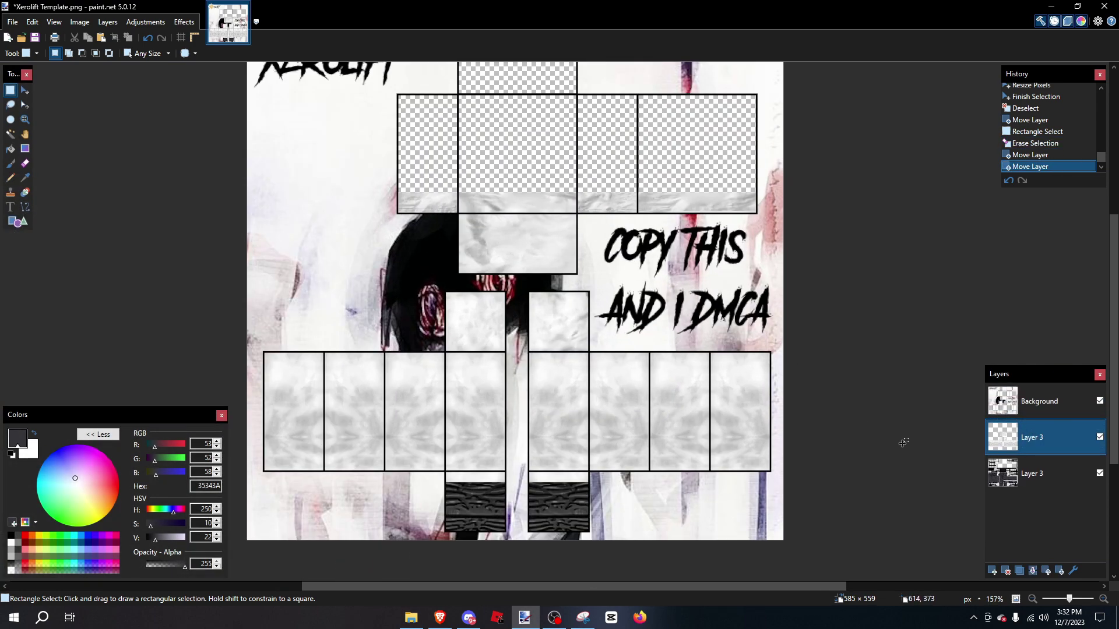
{"action": "double_click", "coordinate": [1065, 438]}
{"action": "left_click", "coordinate": [568, 322]}
{"action": "left_click", "coordinate": [554, 345]}
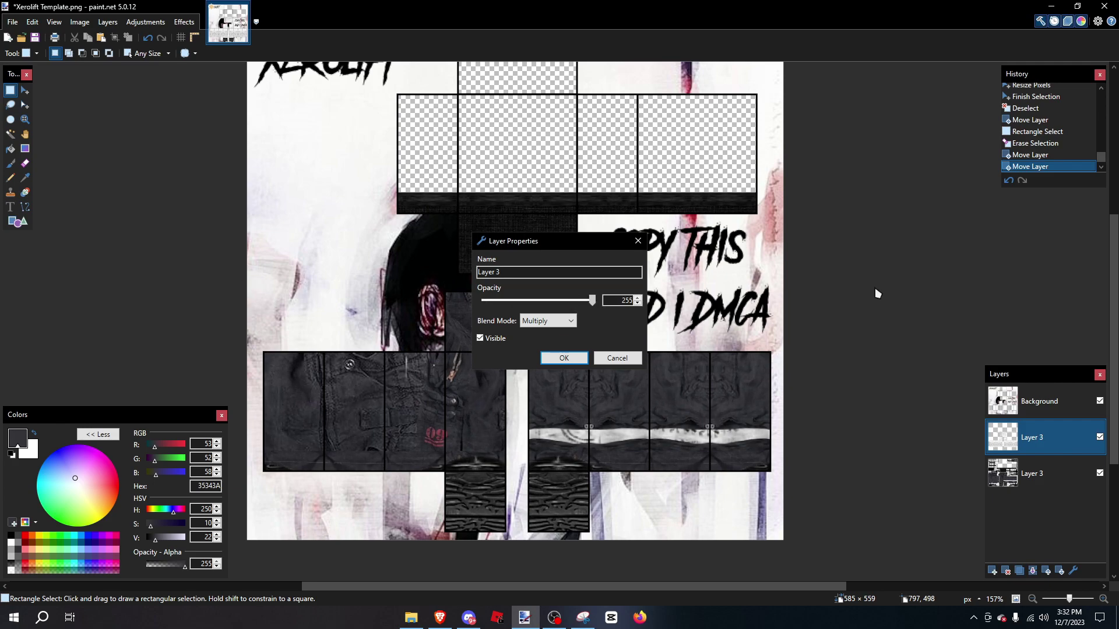
{"action": "left_click", "coordinate": [574, 352]}
{"action": "scroll", "coordinate": [581, 321], "scroll_direction": "down", "scroll_amount": 2}
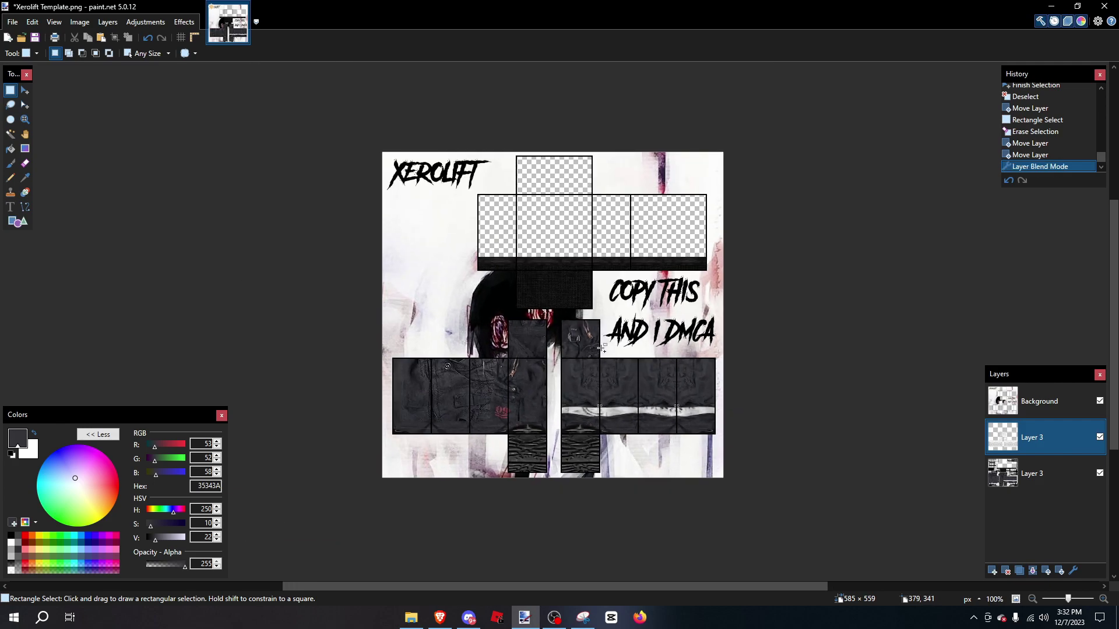
{"action": "scroll", "coordinate": [581, 321], "scroll_direction": "up", "scroll_amount": 10}
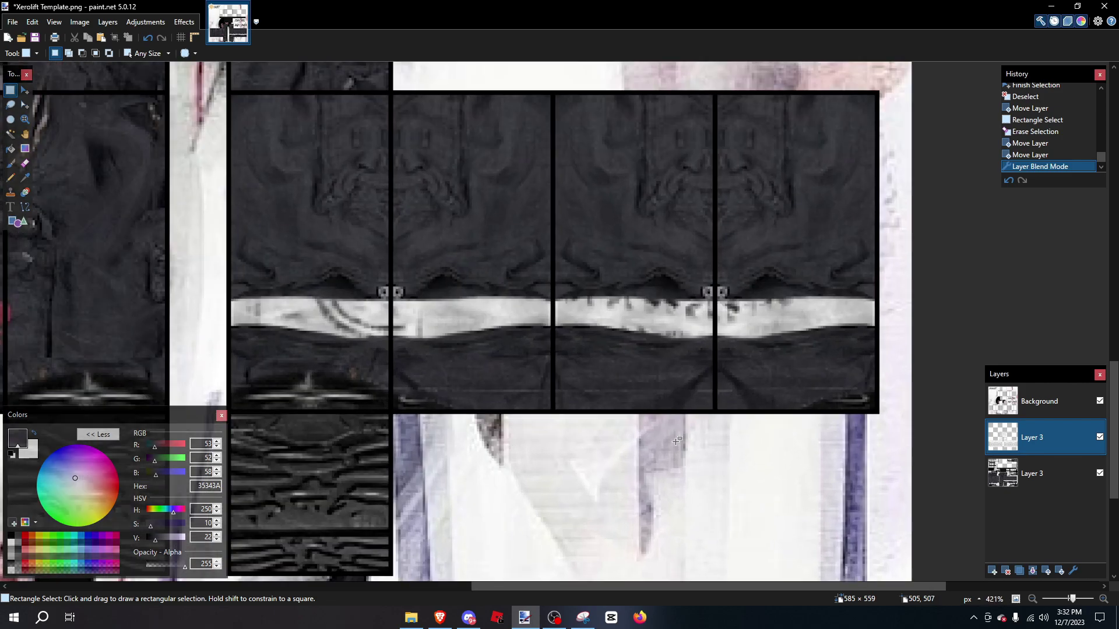
{"action": "left_click", "coordinate": [1036, 569]}
Step: Copy the lower half of the white leg band, rotate the pasted copy and place it over the band's upper half, then deselect
{"action": "scroll", "coordinate": [377, 350], "scroll_direction": "up", "scroll_amount": 3}
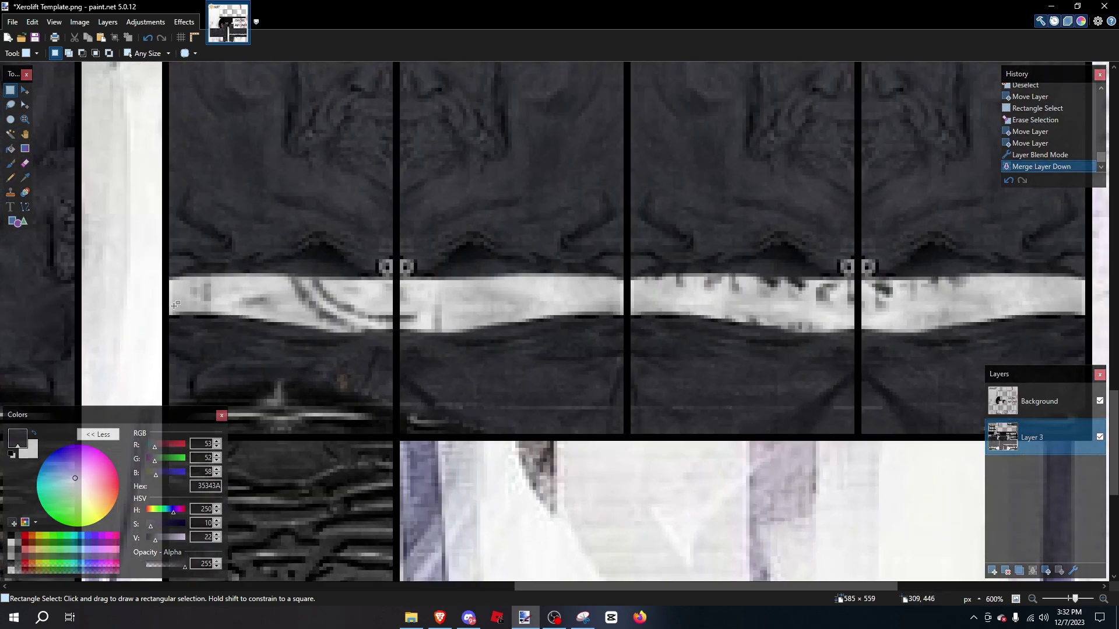
{"action": "left_click_drag", "start_coordinate": [171, 305], "coordinate": [525, 311]}
{"action": "scroll", "coordinate": [667, 352], "scroll_direction": "right", "scroll_amount": 3}
{"action": "scroll", "coordinate": [873, 343], "scroll_direction": "down", "scroll_amount": 5}
{"action": "key", "text": "ctrl+c"}
{"action": "key", "text": "ctrl+v"}
{"action": "scroll", "coordinate": [469, 306], "scroll_direction": "up", "scroll_amount": 5}
{"action": "key", "text": "ctrl+d"}
{"action": "scroll", "coordinate": [720, 271], "scroll_direction": "down", "scroll_amount": 8}
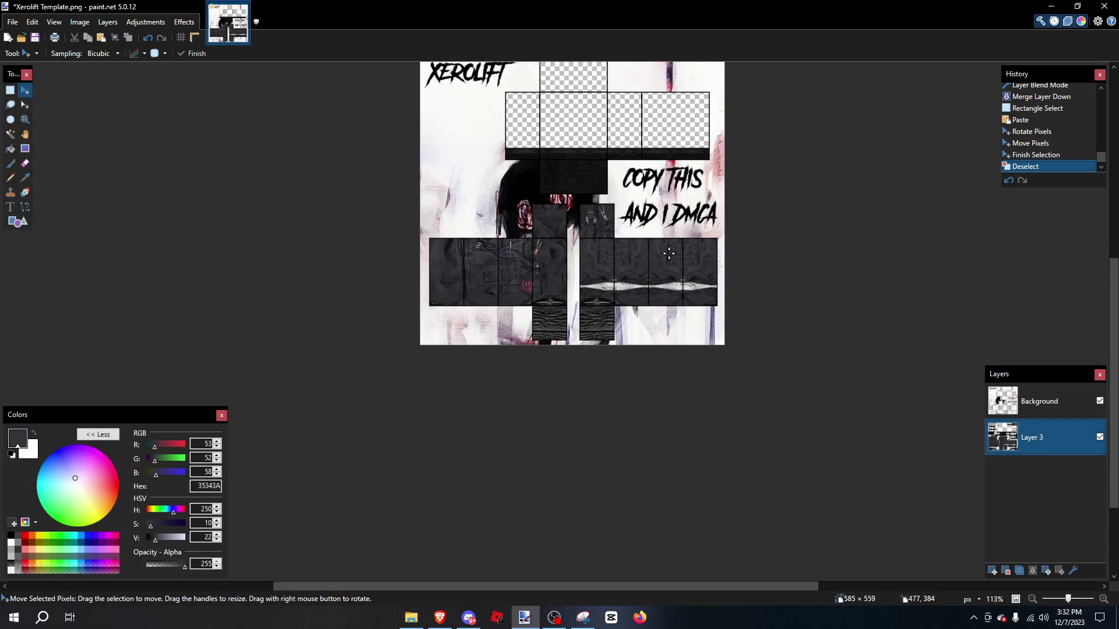
{"action": "scroll", "coordinate": [667, 274], "scroll_direction": "up", "scroll_amount": 5}
{"action": "scroll", "coordinate": [570, 252], "scroll_direction": "down", "scroll_amount": 6}
{"action": "scroll", "coordinate": [408, 242], "scroll_direction": "up", "scroll_amount": 6}
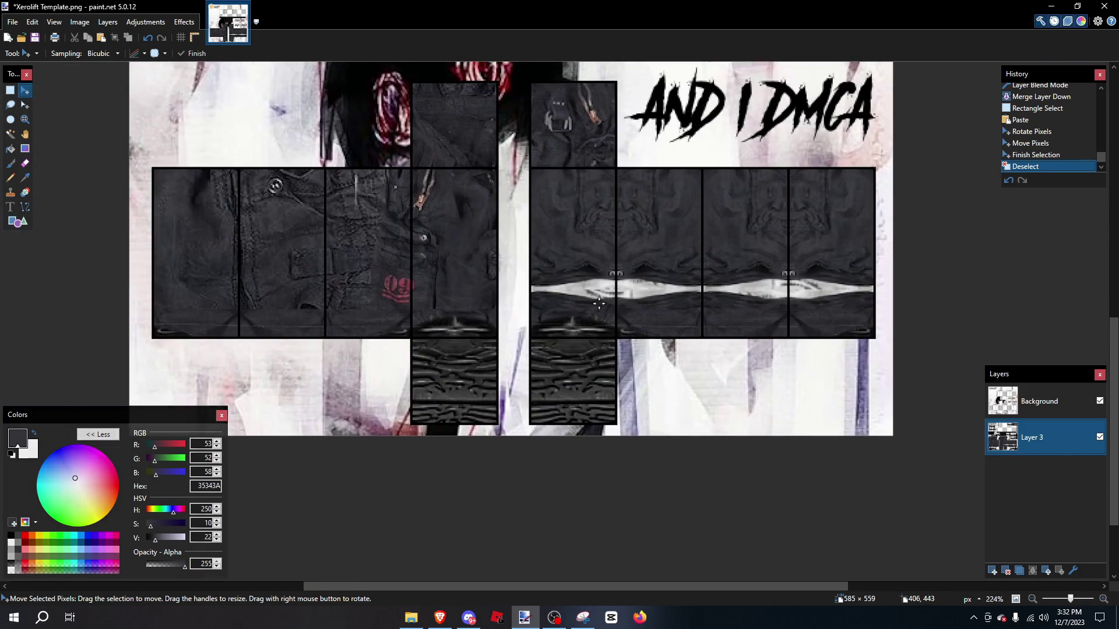
Step: Review the trousers on the template and browse the layout files in the Roblox Clothing folder
{"action": "scroll", "coordinate": [542, 271], "scroll_direction": "down", "scroll_amount": 7}
{"action": "scroll", "coordinate": [595, 303], "scroll_direction": "up", "scroll_amount": 2}
{"action": "scroll", "coordinate": [707, 243], "scroll_direction": "down", "scroll_amount": 3}
{"action": "scroll", "coordinate": [635, 320], "scroll_direction": "up", "scroll_amount": 3}
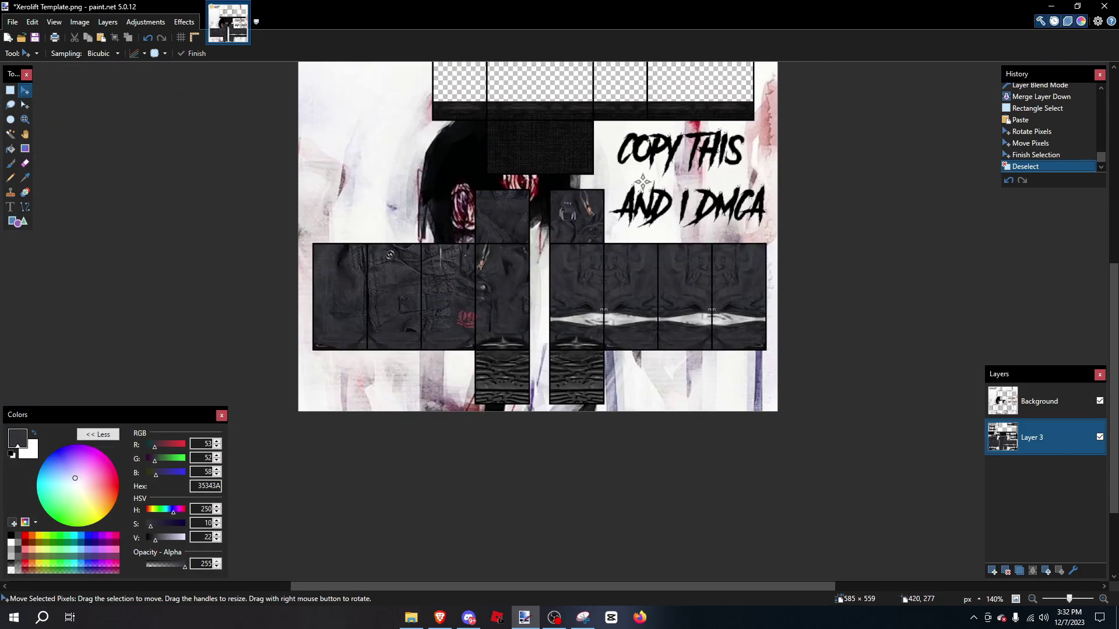
{"action": "scroll", "coordinate": [524, 349], "scroll_direction": "down", "scroll_amount": 1}
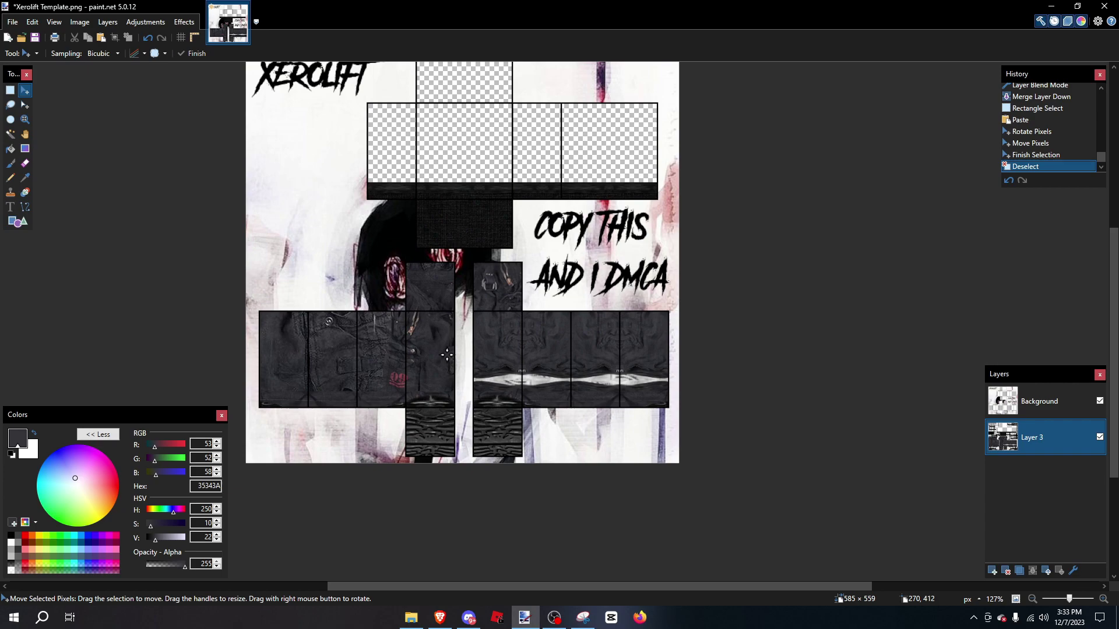
{"action": "scroll", "coordinate": [447, 355], "scroll_direction": "up", "scroll_amount": 2}
{"action": "left_click", "coordinate": [411, 618]}
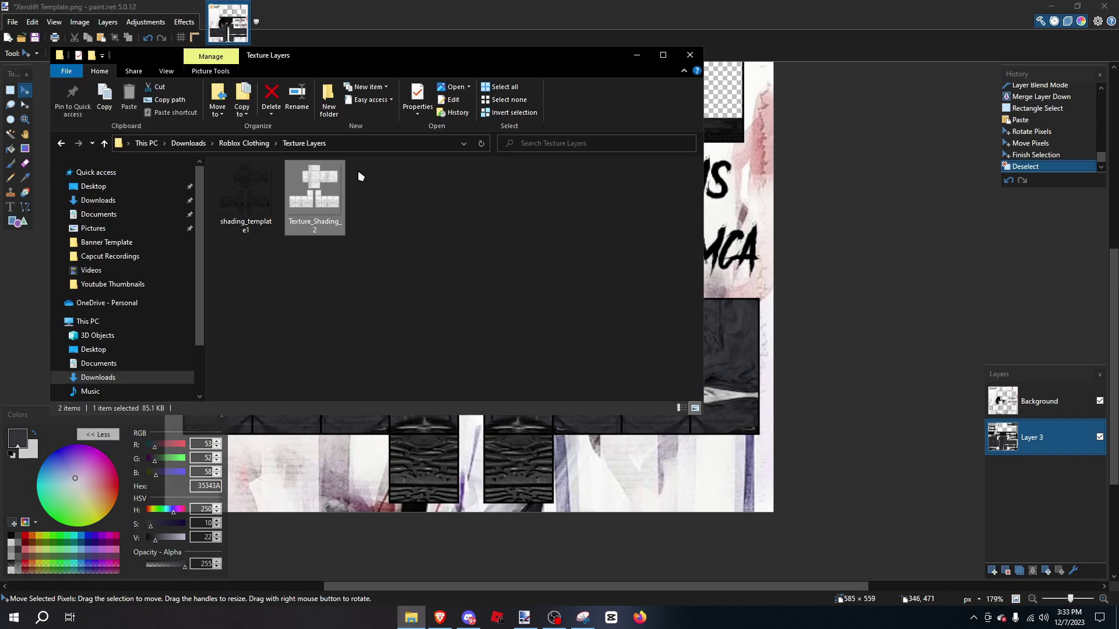
{"action": "left_click", "coordinate": [256, 144]}
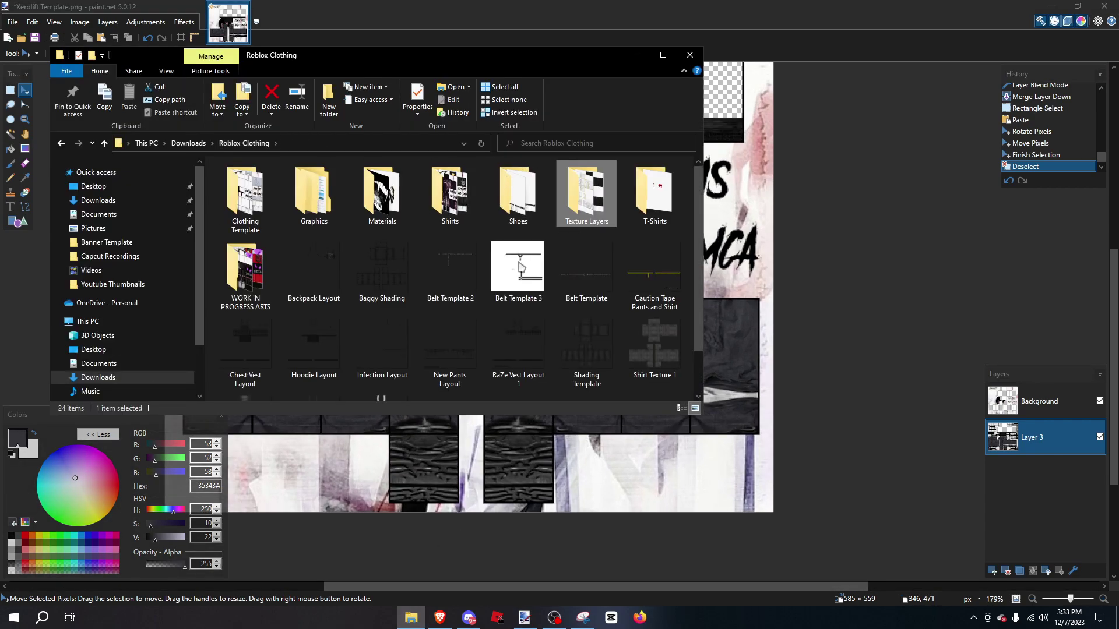
{"action": "left_click", "coordinate": [550, 479]}
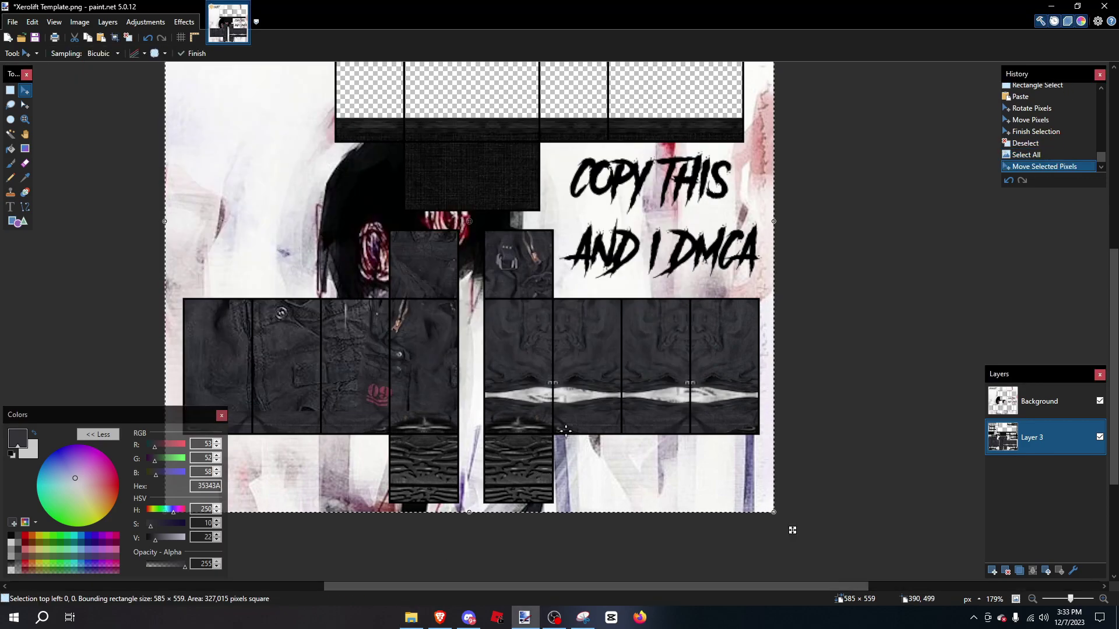
Step: Switch to the browser and check the Hellsaken group's store and about page on Roblox
{"action": "left_click", "coordinate": [441, 618]}
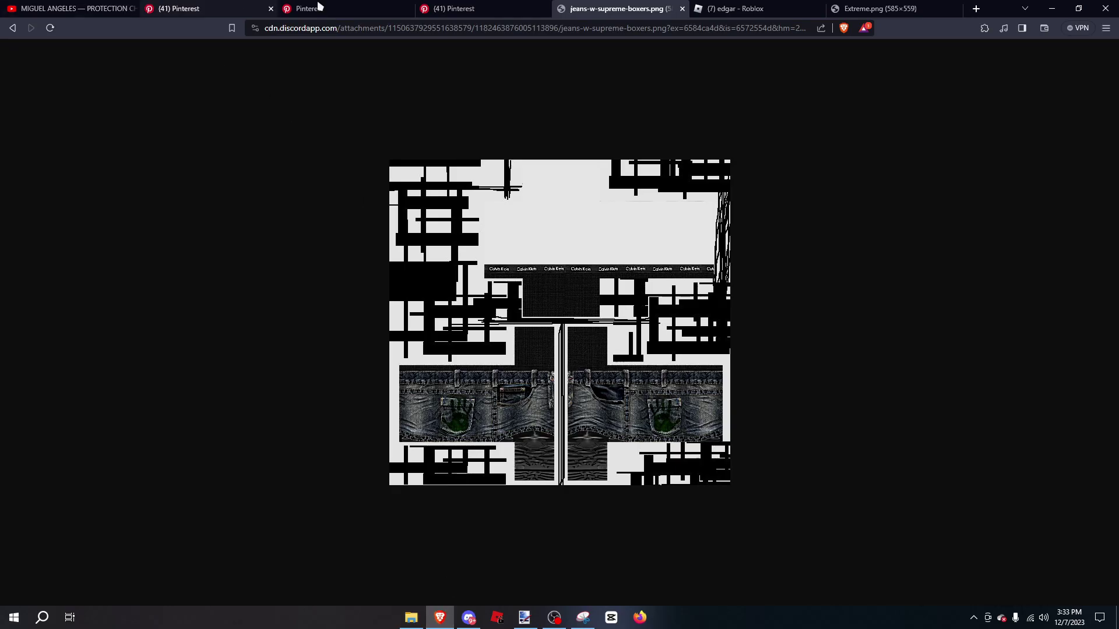
{"action": "left_click", "coordinate": [740, 9]}
{"action": "left_click", "coordinate": [77, 203]}
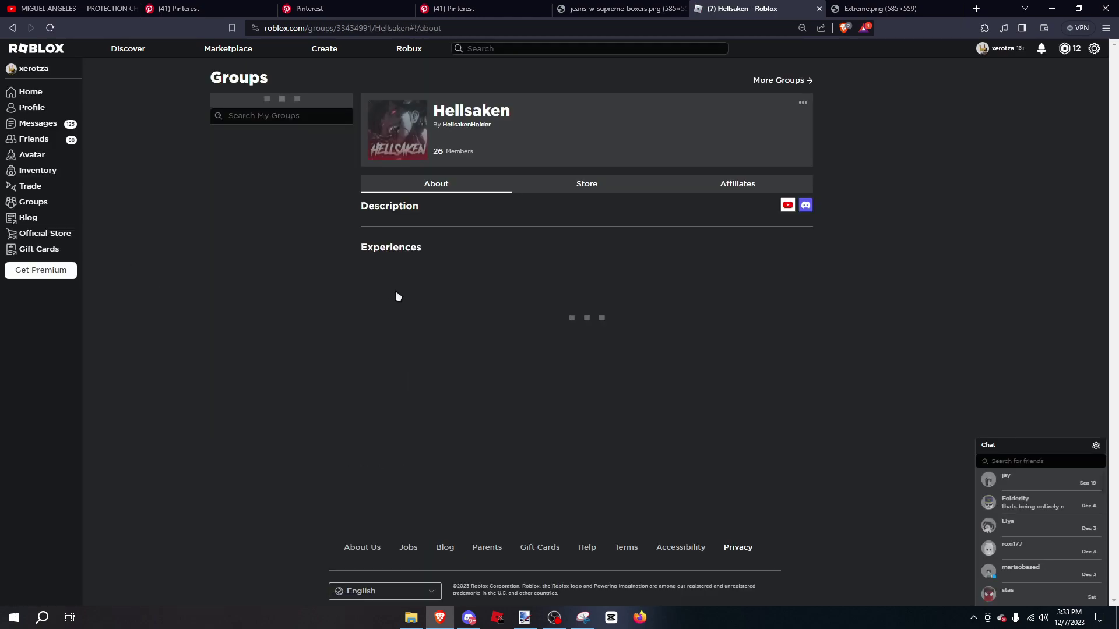
{"action": "left_click", "coordinate": [617, 186]}
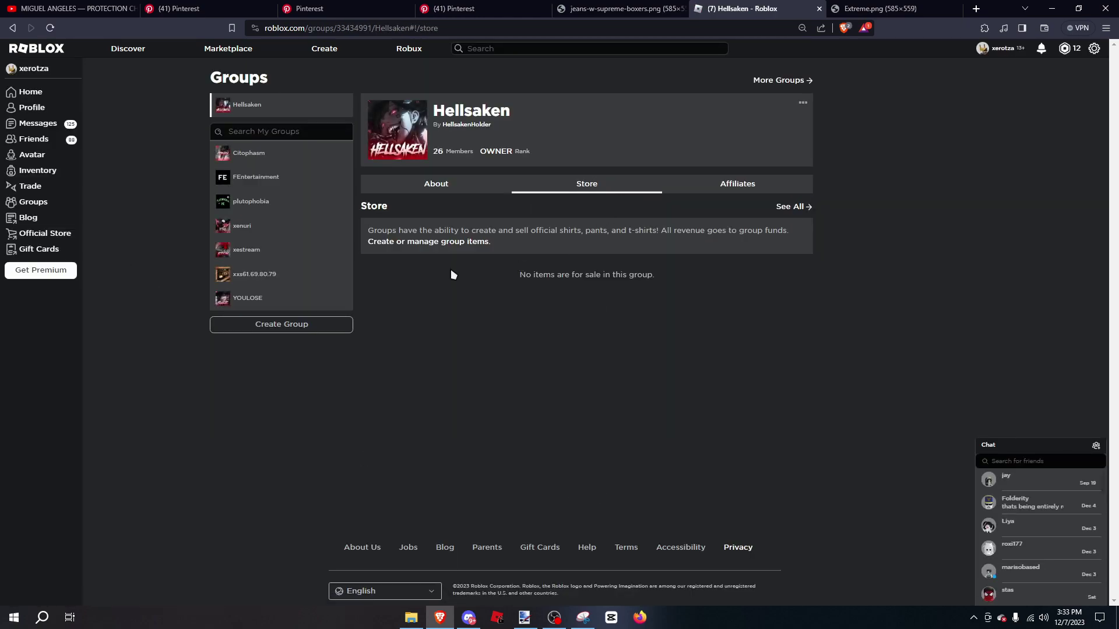
{"action": "left_click", "coordinate": [492, 187]}
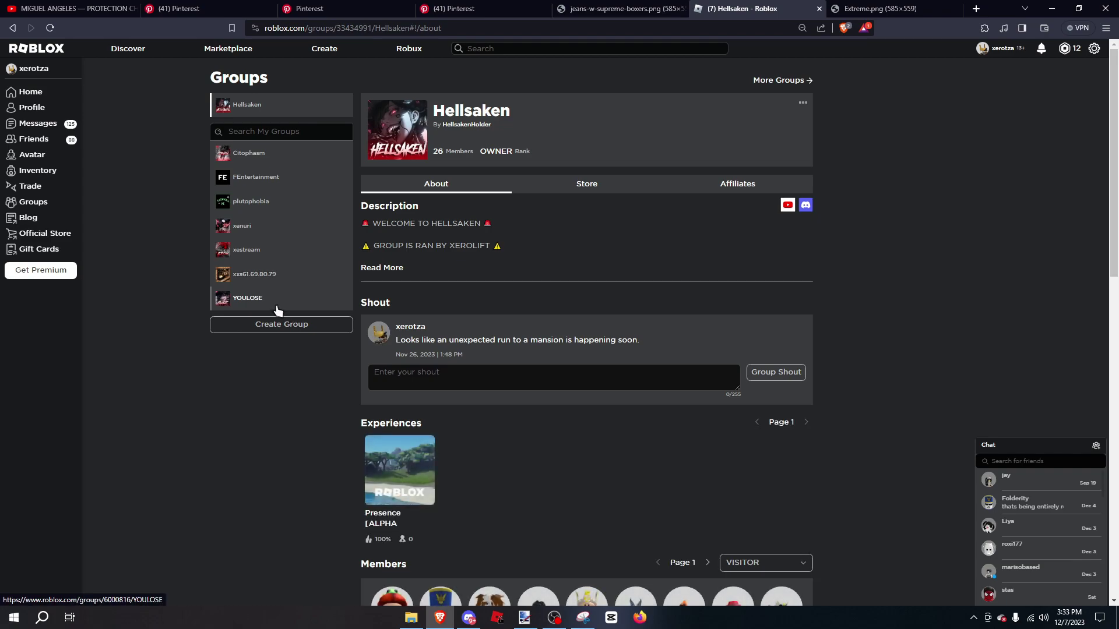
Step: Open the fourth page of the YOULOSE group's store and open the Ripped Patch Y2K Gothic Denims Black Belt item
{"action": "left_click", "coordinate": [257, 298]}
{"action": "left_click", "coordinate": [589, 188]}
{"action": "scroll", "coordinate": [600, 291], "scroll_direction": "down", "scroll_amount": 4}
{"action": "left_click", "coordinate": [612, 496]}
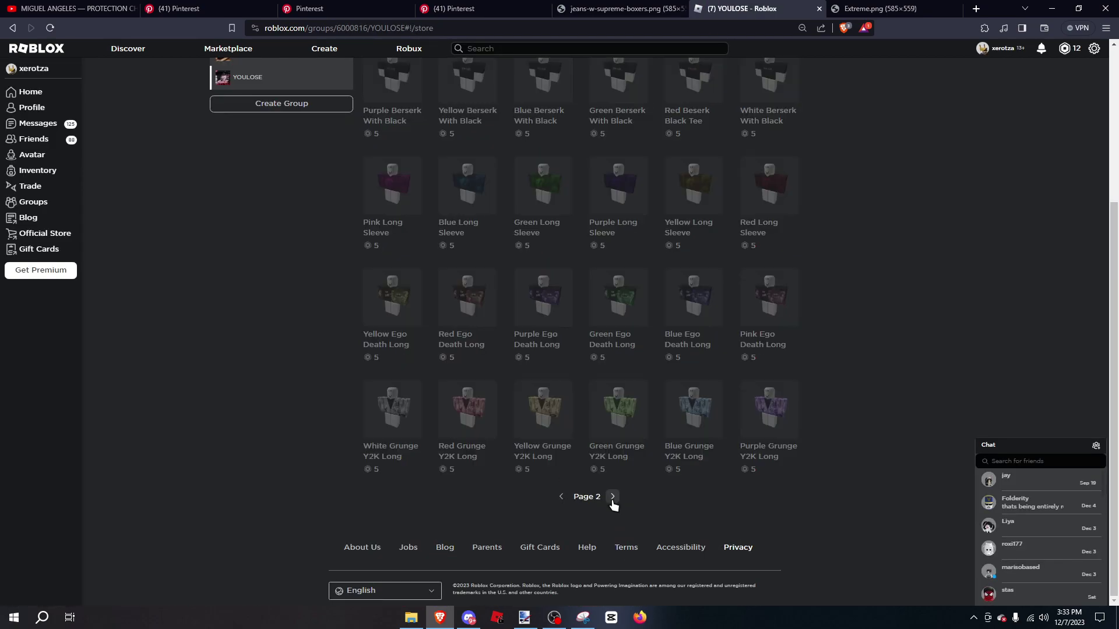
{"action": "left_click", "coordinate": [612, 499]}
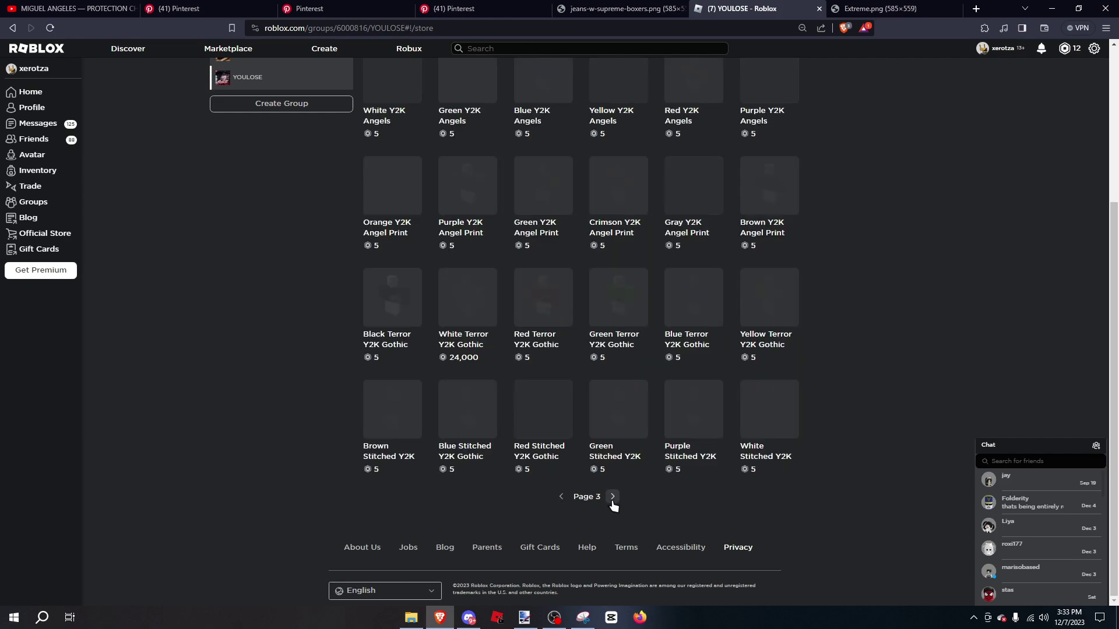
{"action": "left_click", "coordinate": [612, 498]}
{"action": "scroll", "coordinate": [617, 500], "scroll_direction": "up", "scroll_amount": 4}
{"action": "left_click", "coordinate": [604, 309]}
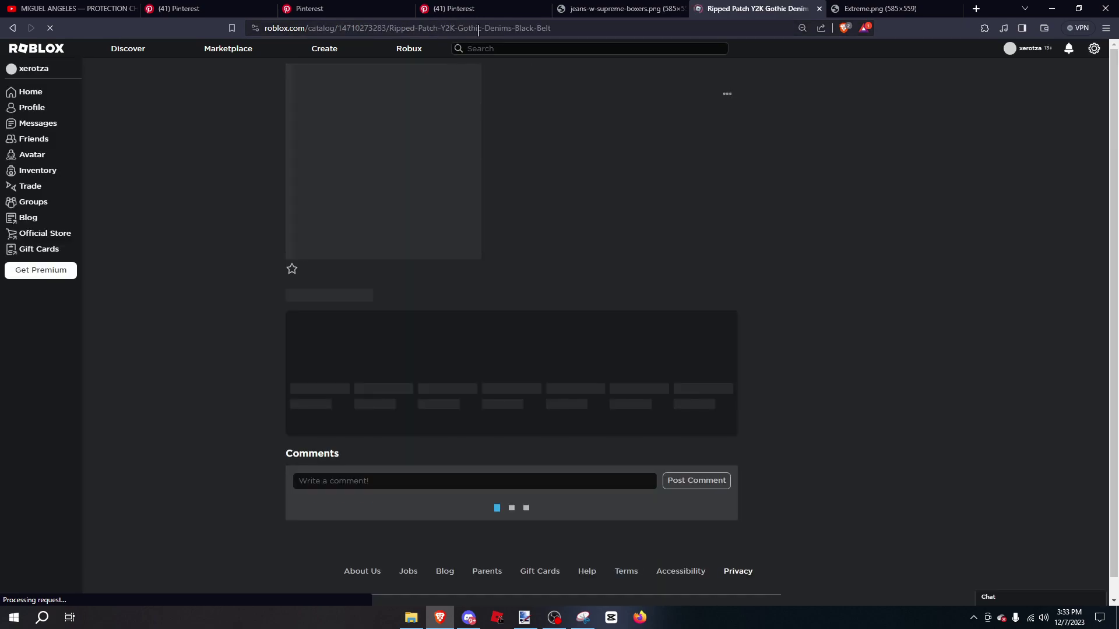
Step: Send the RbxSociety bot in Discord the /rs command with the link to the Ripped Patch Y2K Gothic Denims item
{"action": "left_click", "coordinate": [470, 617]}
{"action": "type", "text": "/rs"}
{"action": "key", "text": "Tab"}
{"action": "key", "text": "ctrl+v"}
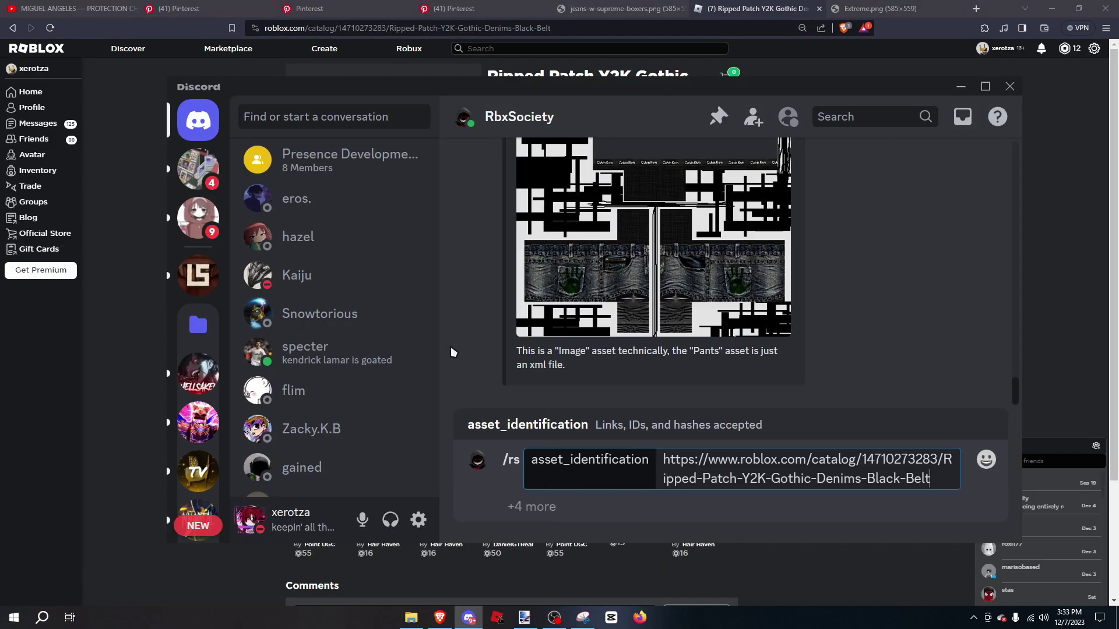
{"action": "key", "text": "Return"}
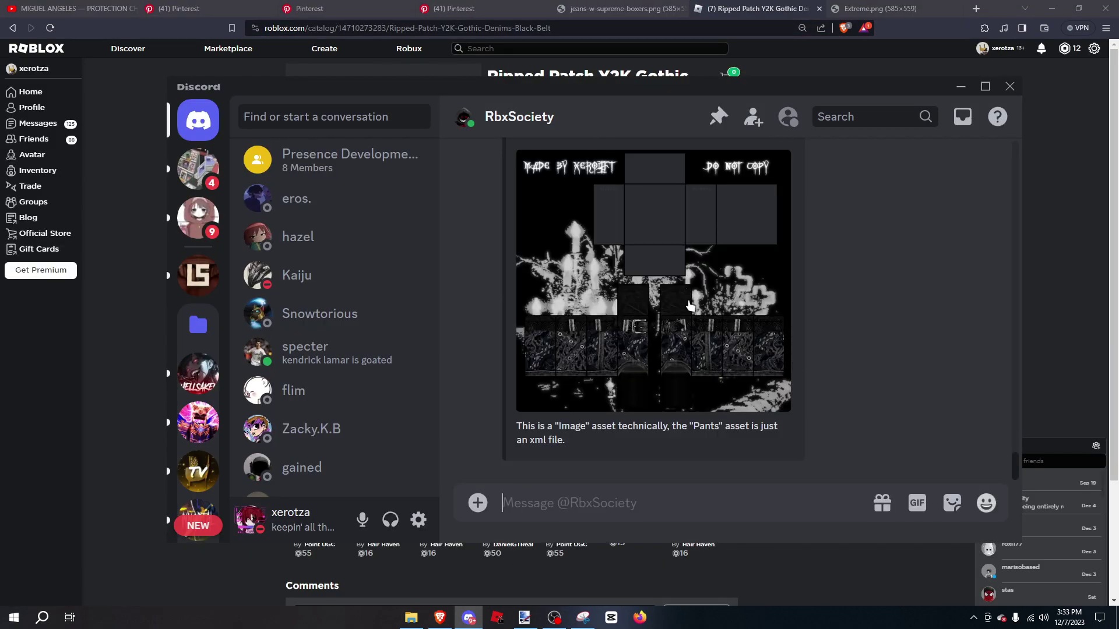
Step: Copy the retrieved denim trousers template image and paste it onto a new layer in paint.net
{"action": "mouse_move", "coordinate": [691, 307]}
{"action": "left_mouse_down"}
{"action": "mouse_move", "coordinate": [783, 50]}
{"action": "mouse_move", "coordinate": [758, 4]}
{"action": "left_mouse_up"}
{"action": "right_click", "coordinate": [509, 276]}
{"action": "left_click", "coordinate": [533, 312]}
{"action": "left_click", "coordinate": [525, 618]}
{"action": "left_click", "coordinate": [993, 574]}
{"action": "key", "text": "ctrl+v"}
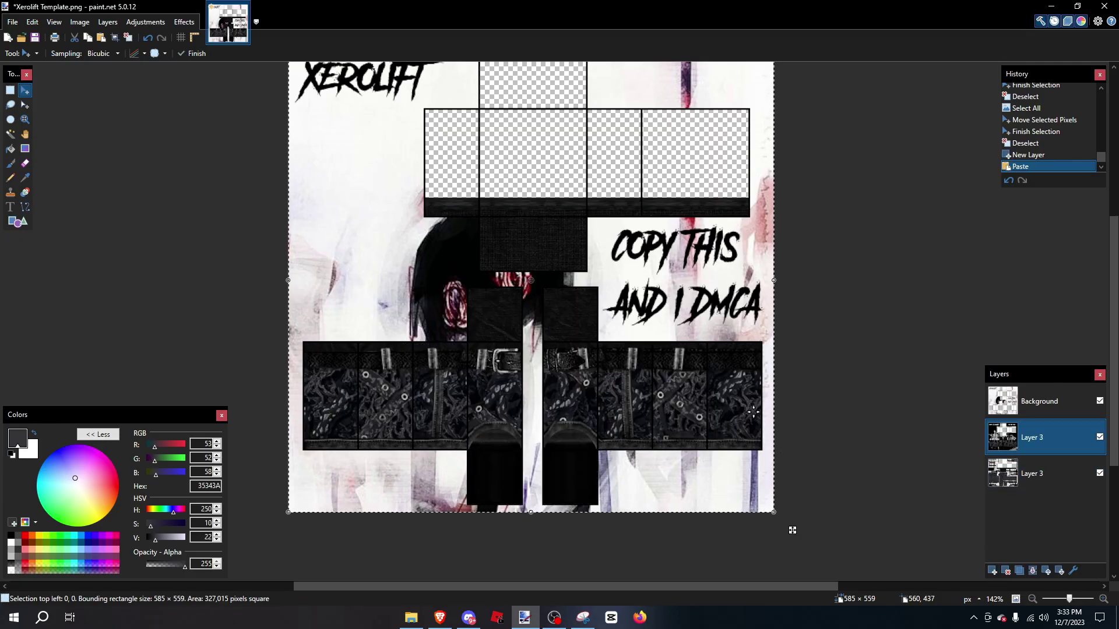
Step: Erase everything below the belt on the pasted layer with a 585 × 165 px rectangular selection
{"action": "key", "text": "ctrl+d"}
{"action": "scroll", "coordinate": [435, 431], "scroll_direction": "up", "scroll_amount": 4}
{"action": "scroll", "coordinate": [408, 373], "scroll_direction": "down", "scroll_amount": 3}
{"action": "left_click", "coordinate": [14, 92]}
{"action": "scroll", "coordinate": [364, 215], "scroll_direction": "down", "scroll_amount": 4}
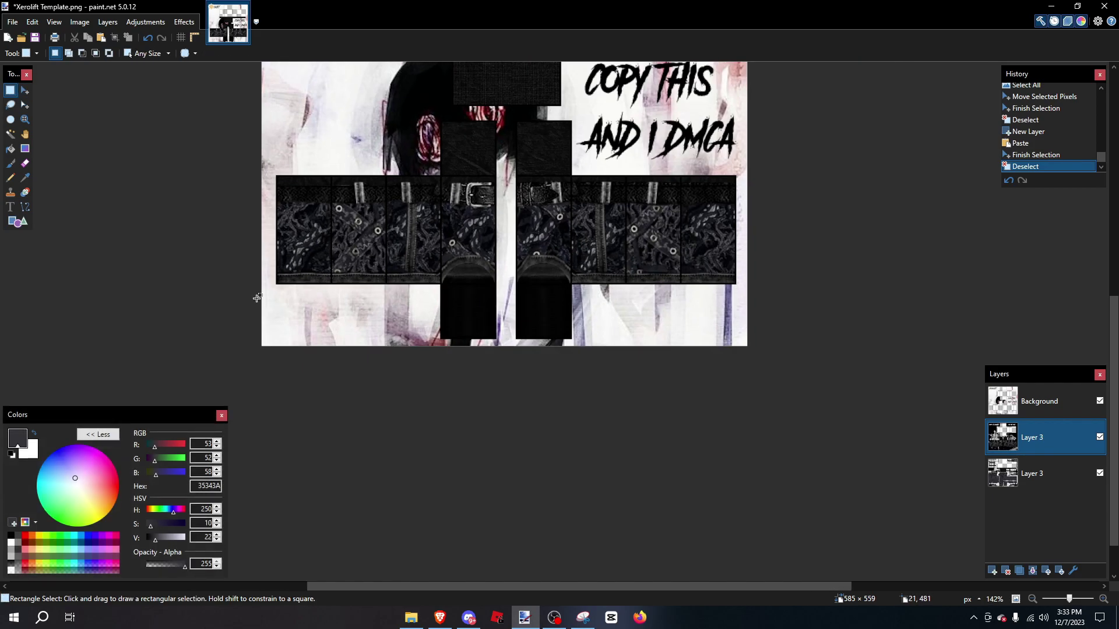
{"action": "scroll", "coordinate": [255, 299], "scroll_direction": "down", "scroll_amount": 1}
{"action": "left_click_drag", "start_coordinate": [196, 313], "coordinate": [834, 173]}
{"action": "scroll", "coordinate": [834, 174], "scroll_direction": "up", "scroll_amount": 6}
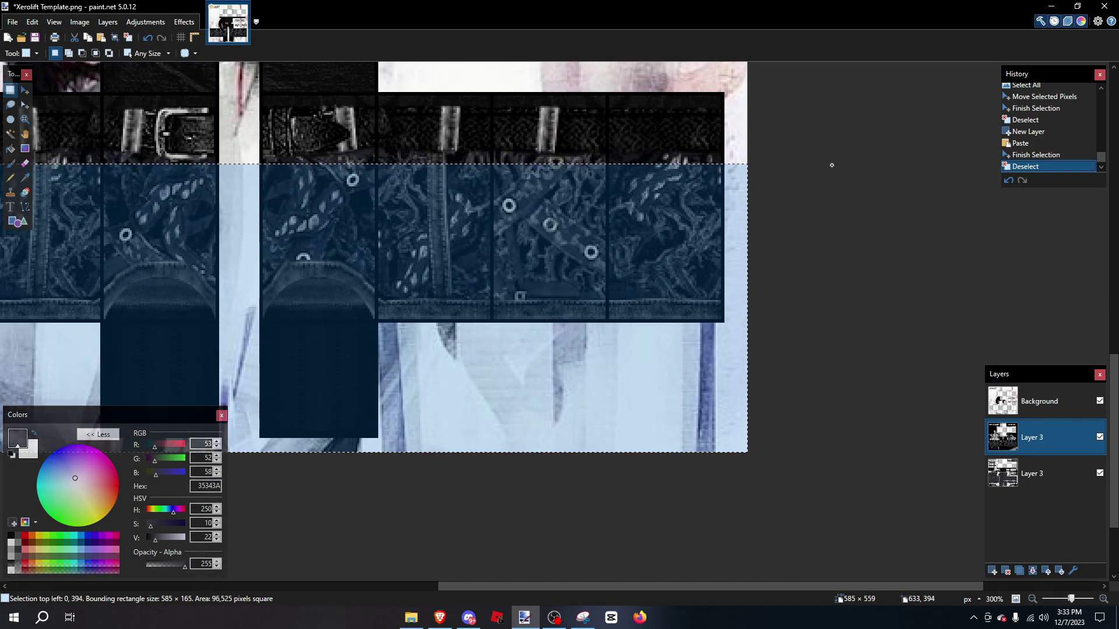
{"action": "key", "text": "Delete"}
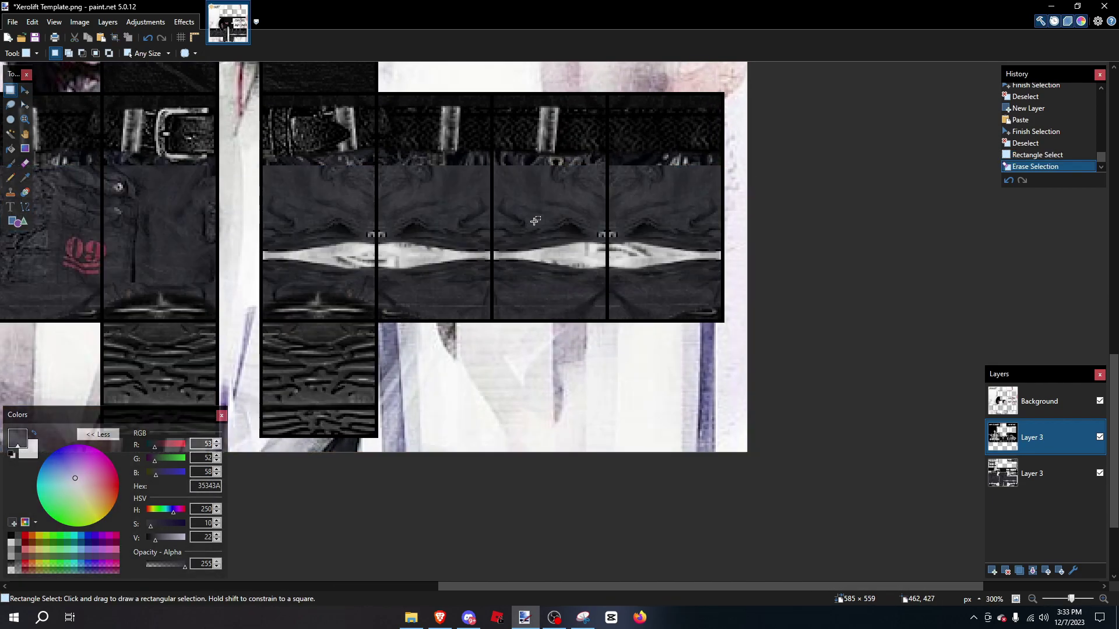
Step: Erase the leftover denim just beneath the belt across all leg panels with the size 25 Eraser
{"action": "scroll", "coordinate": [535, 222], "scroll_direction": "up", "scroll_amount": 1}
{"action": "scroll", "coordinate": [535, 221], "scroll_direction": "left", "scroll_amount": 7}
{"action": "left_click", "coordinate": [25, 164]}
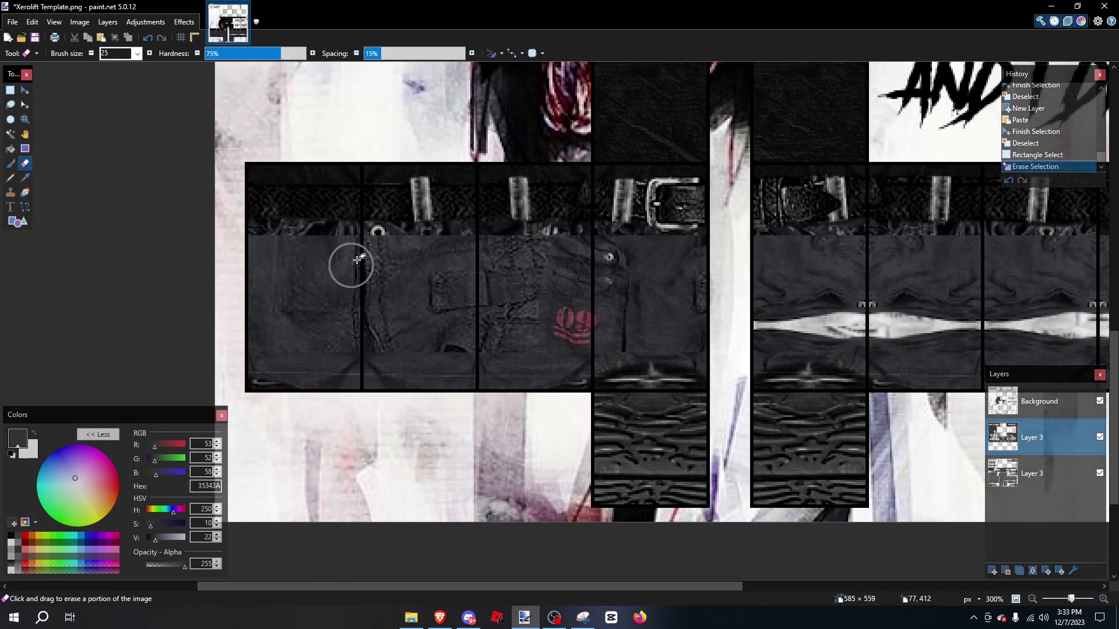
{"action": "scroll", "coordinate": [357, 260], "scroll_direction": "up", "scroll_amount": 3}
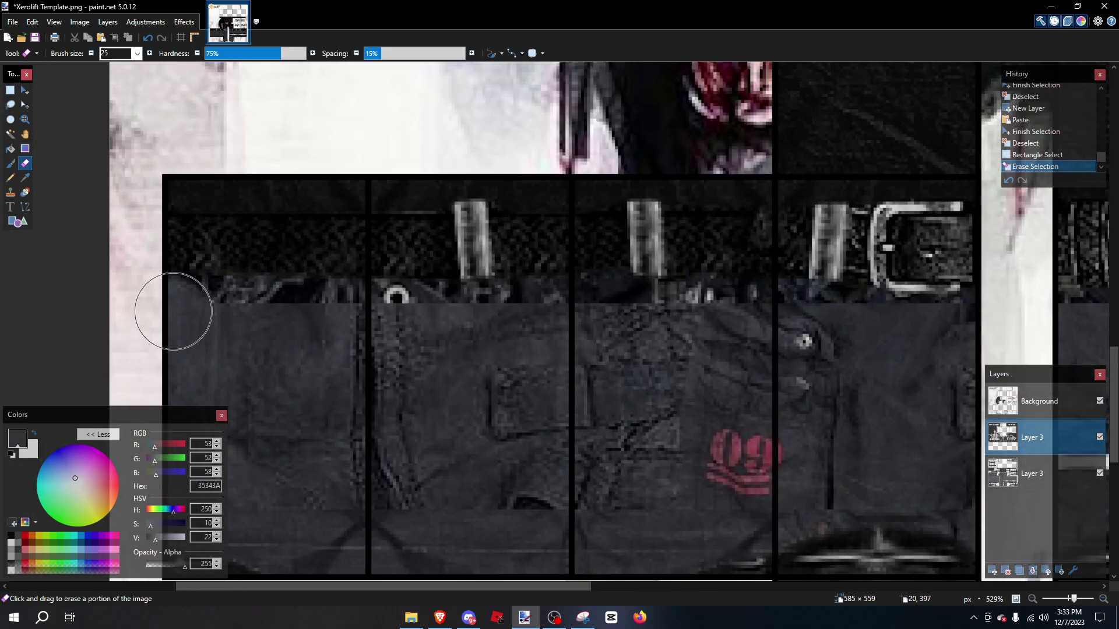
{"action": "scroll", "coordinate": [170, 309], "scroll_direction": "right", "scroll_amount": 4}
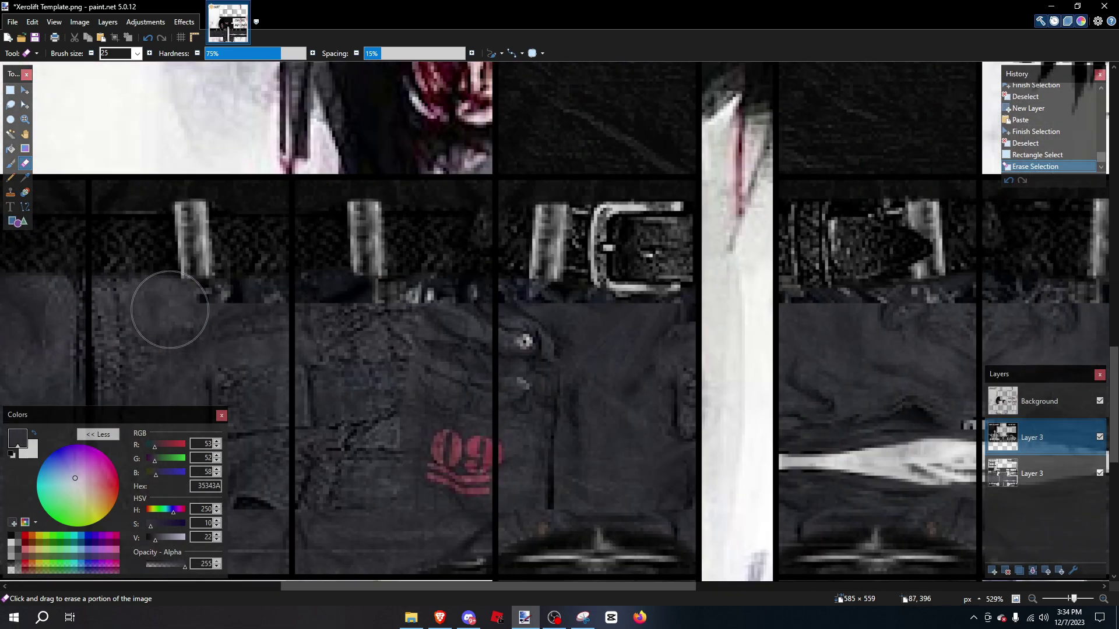
{"action": "left_click_drag", "start_coordinate": [190, 318], "coordinate": [547, 316]}
{"action": "left_click_drag", "start_coordinate": [656, 327], "coordinate": [695, 312]}
{"action": "scroll", "coordinate": [694, 312], "scroll_direction": "right", "scroll_amount": 12}
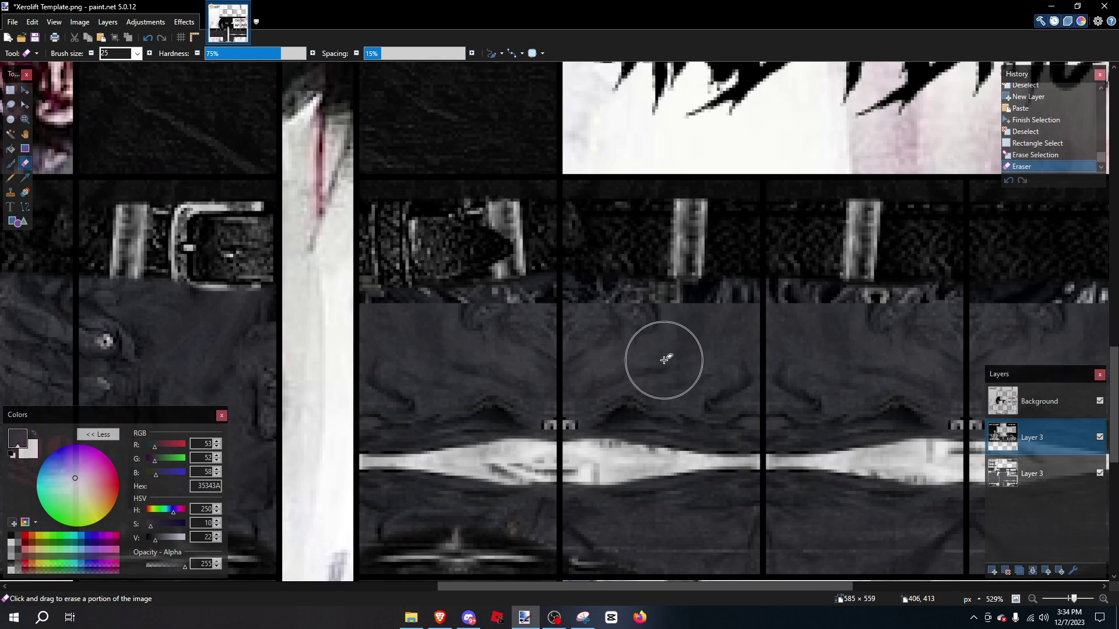
{"action": "mouse_move", "coordinate": [289, 320]}
{"action": "left_mouse_down"}
{"action": "mouse_move", "coordinate": [381, 301]}
{"action": "mouse_move", "coordinate": [593, 317]}
{"action": "left_mouse_up"}
{"action": "left_click_drag", "start_coordinate": [698, 323], "coordinate": [979, 306]}
Step: Erase a rectangular selection above the leg panels on the belt layer and switch back to the Eraser
{"action": "scroll", "coordinate": [947, 301], "scroll_direction": "down", "scroll_amount": 3}
{"action": "scroll", "coordinate": [947, 300], "scroll_direction": "down", "scroll_amount": 1}
{"action": "scroll", "coordinate": [874, 272], "scroll_direction": "right", "scroll_amount": 3}
{"action": "scroll", "coordinate": [874, 272], "scroll_direction": "up", "scroll_amount": 2}
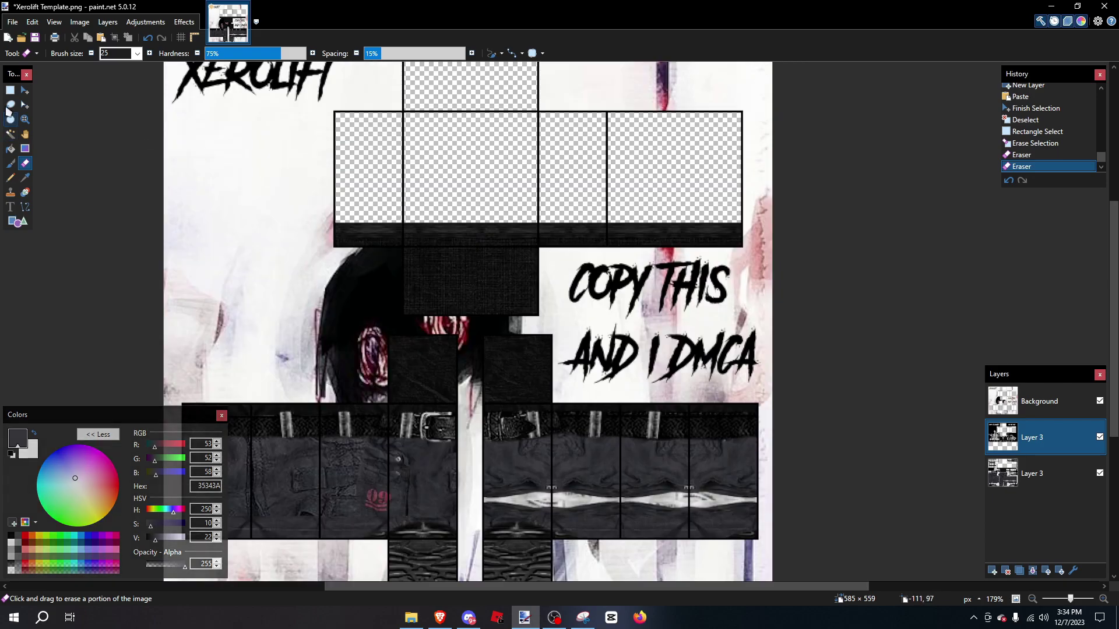
{"action": "left_click", "coordinate": [10, 90]}
{"action": "mouse_move", "coordinate": [170, 151]}
{"action": "left_mouse_down"}
{"action": "mouse_move", "coordinate": [593, 289]}
{"action": "mouse_move", "coordinate": [801, 395]}
{"action": "mouse_move", "coordinate": [865, 410]}
{"action": "left_mouse_up"}
{"action": "scroll", "coordinate": [816, 397], "scroll_direction": "up", "scroll_amount": 2}
{"action": "key", "text": "Delete"}
{"action": "key", "text": "ctrl+minus"}
{"action": "left_click", "coordinate": [26, 163]}
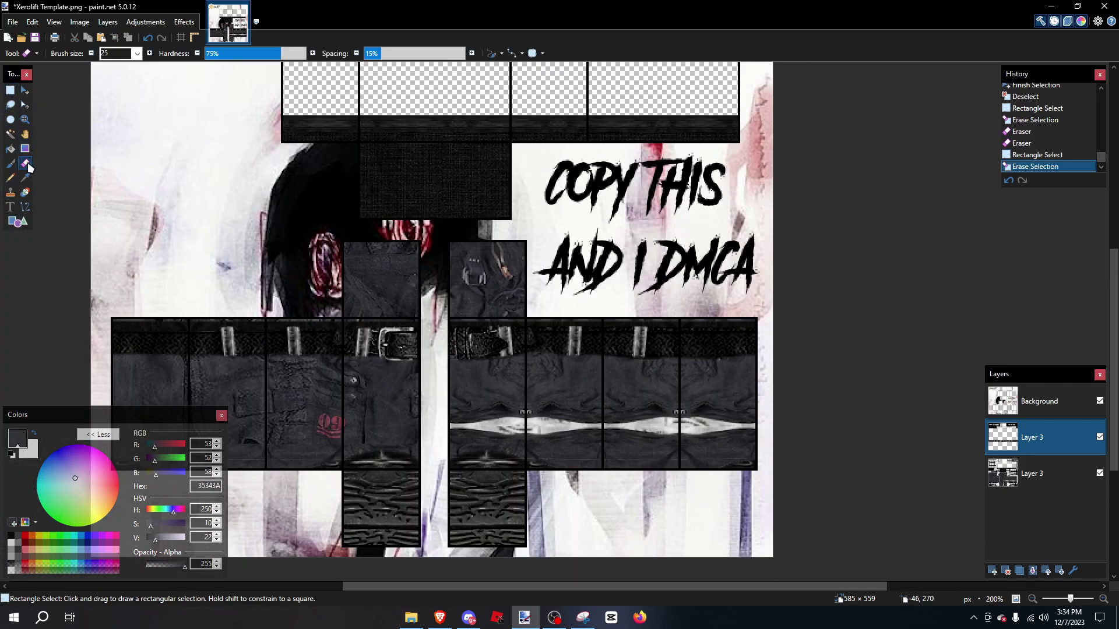
{"action": "scroll", "coordinate": [473, 316], "scroll_direction": "up", "scroll_amount": 3}
{"action": "scroll", "coordinate": [282, 362], "scroll_direction": "up", "scroll_amount": 5}
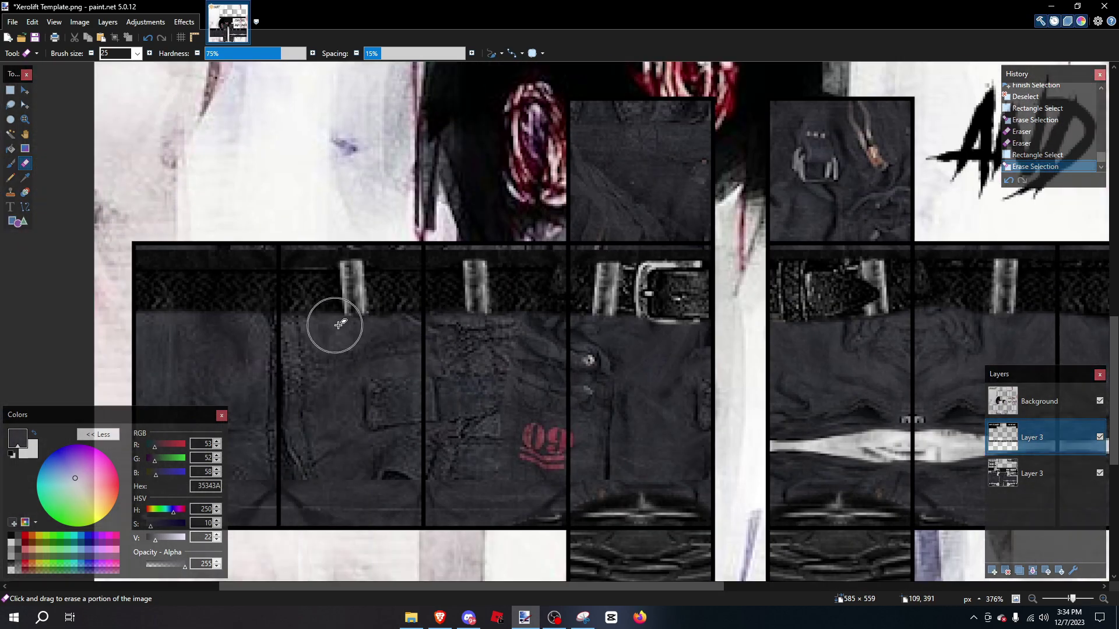
{"action": "scroll", "coordinate": [176, 254], "scroll_direction": "up", "scroll_amount": 2}
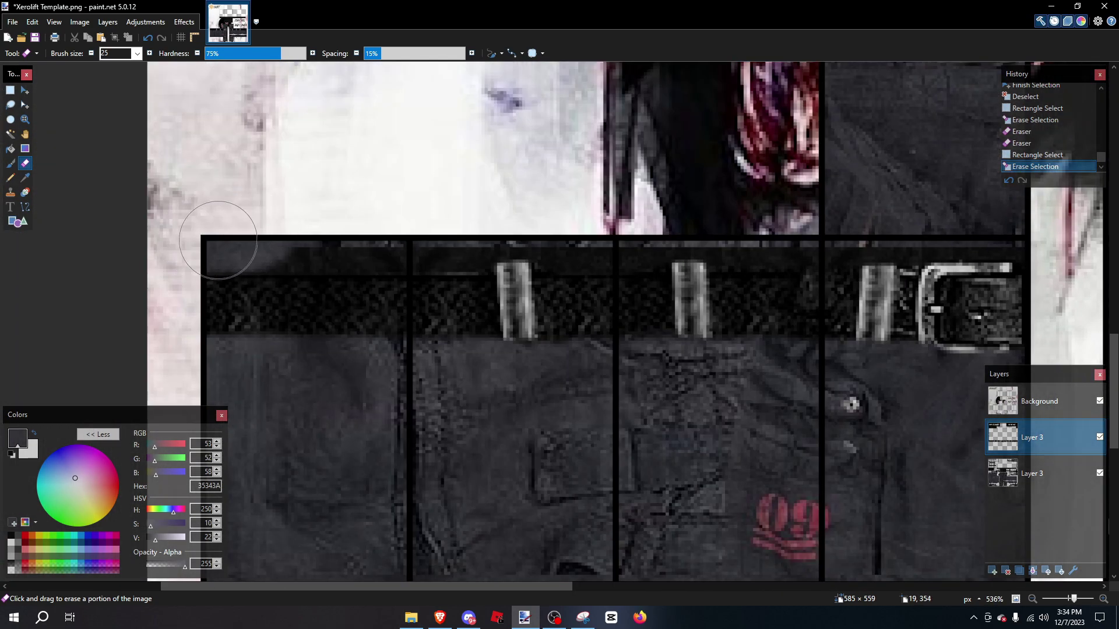
{"action": "left_click_drag", "start_coordinate": [218, 240], "coordinate": [483, 239]}
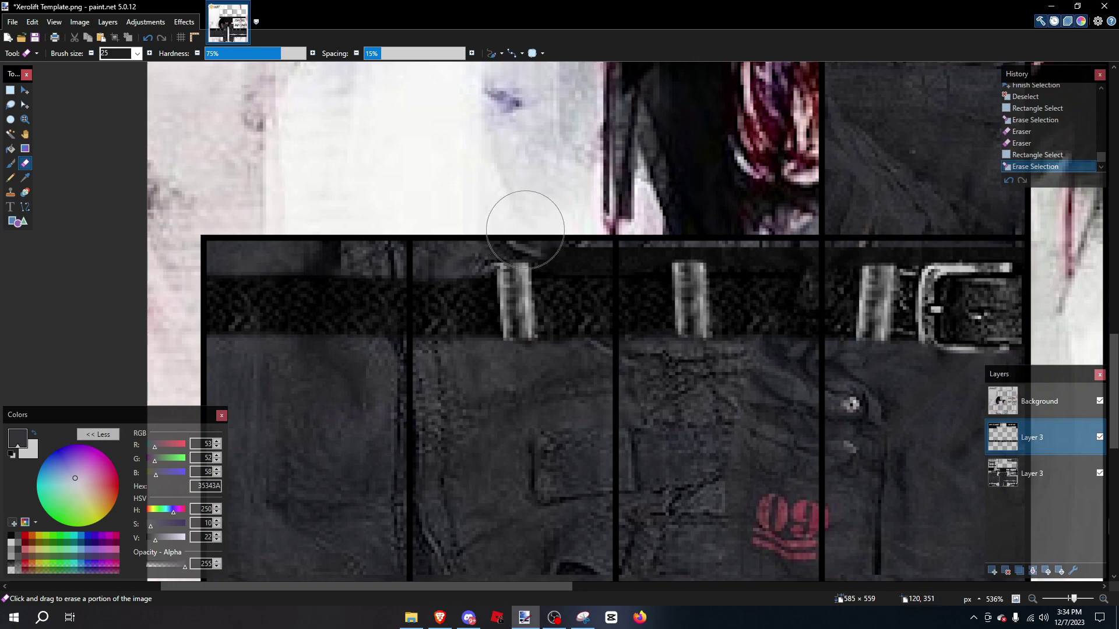
{"action": "left_click_drag", "start_coordinate": [588, 237], "coordinate": [921, 239]}
{"action": "scroll", "coordinate": [921, 239], "scroll_direction": "right", "scroll_amount": 3}
{"action": "left_click", "coordinate": [148, 37]}
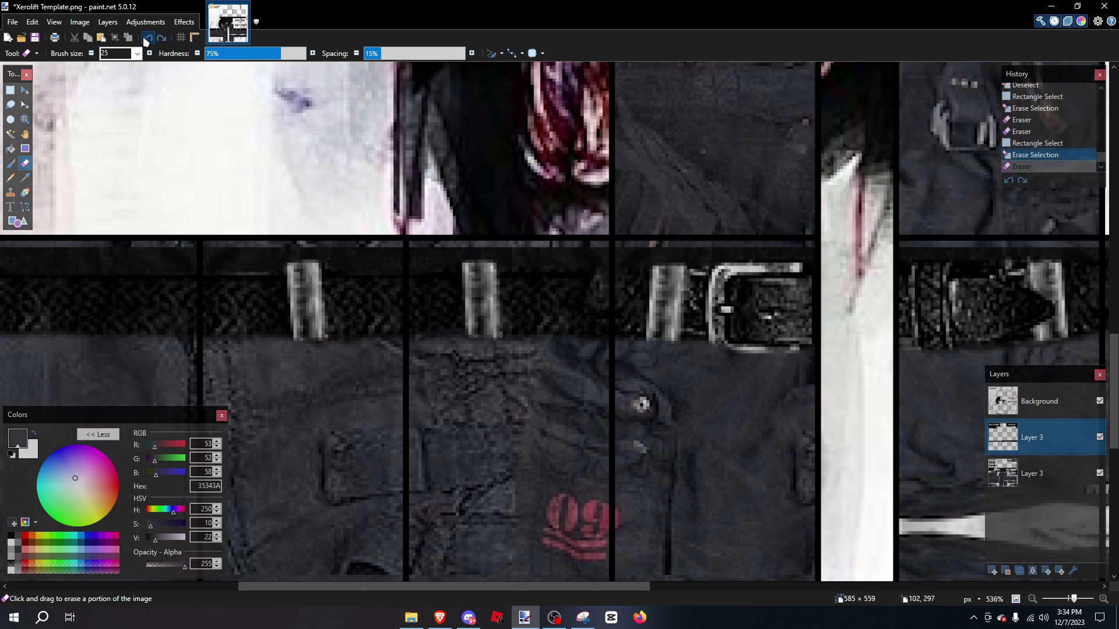
Step: Erase the dark strip above the belt across both legs' panels with the size 25 Eraser
{"action": "scroll", "coordinate": [163, 236], "scroll_direction": "left", "scroll_amount": 1}
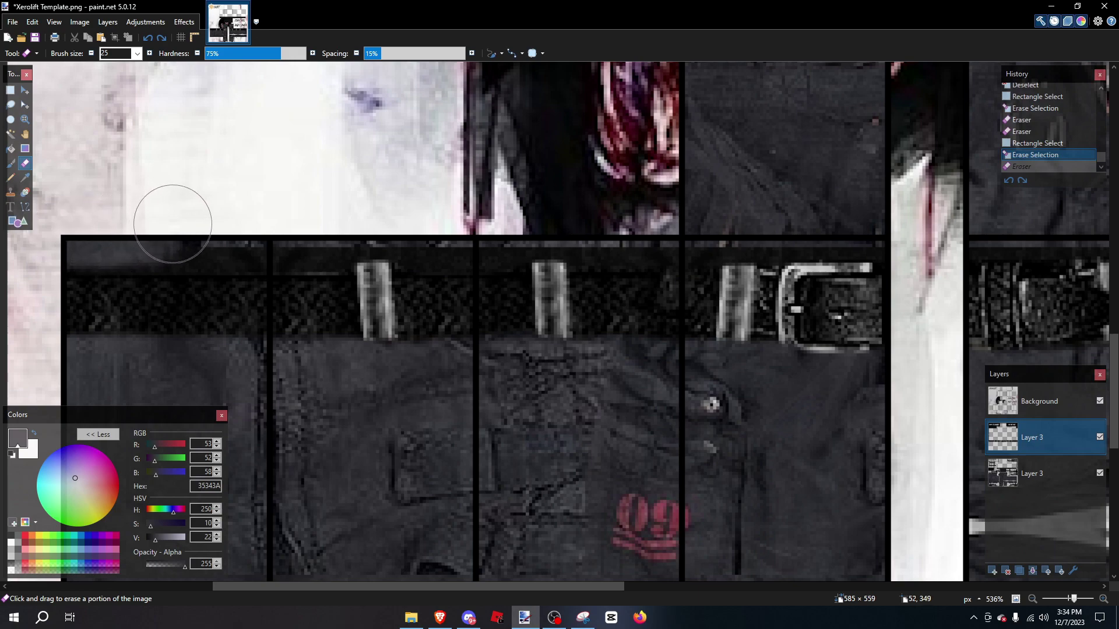
{"action": "left_click_drag", "start_coordinate": [297, 229], "coordinate": [433, 229]}
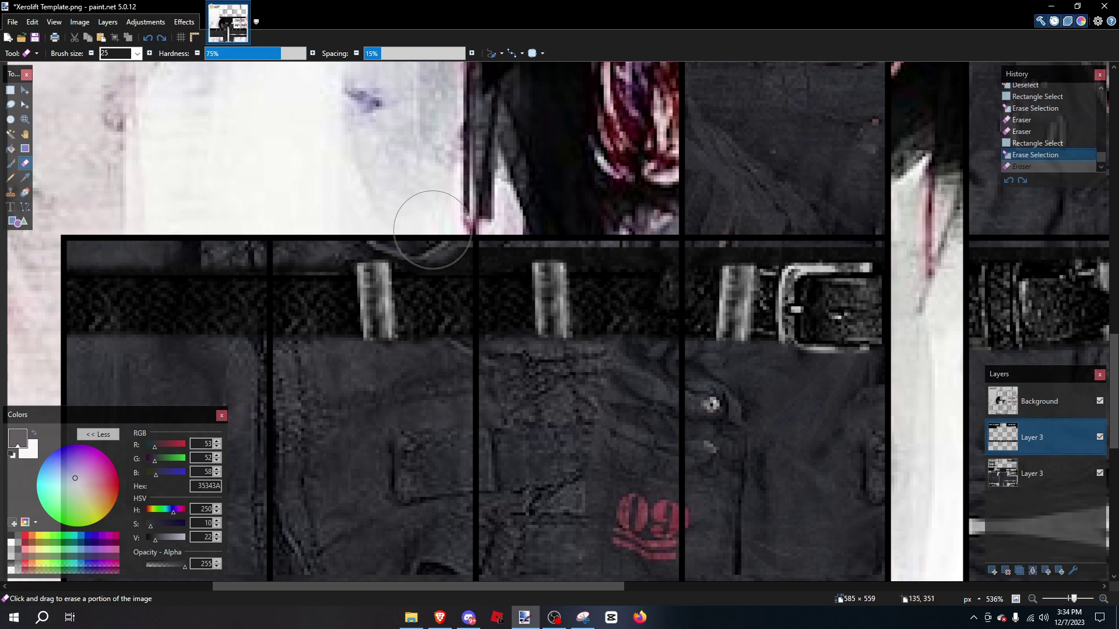
{"action": "left_click_drag", "start_coordinate": [538, 230], "coordinate": [700, 236]}
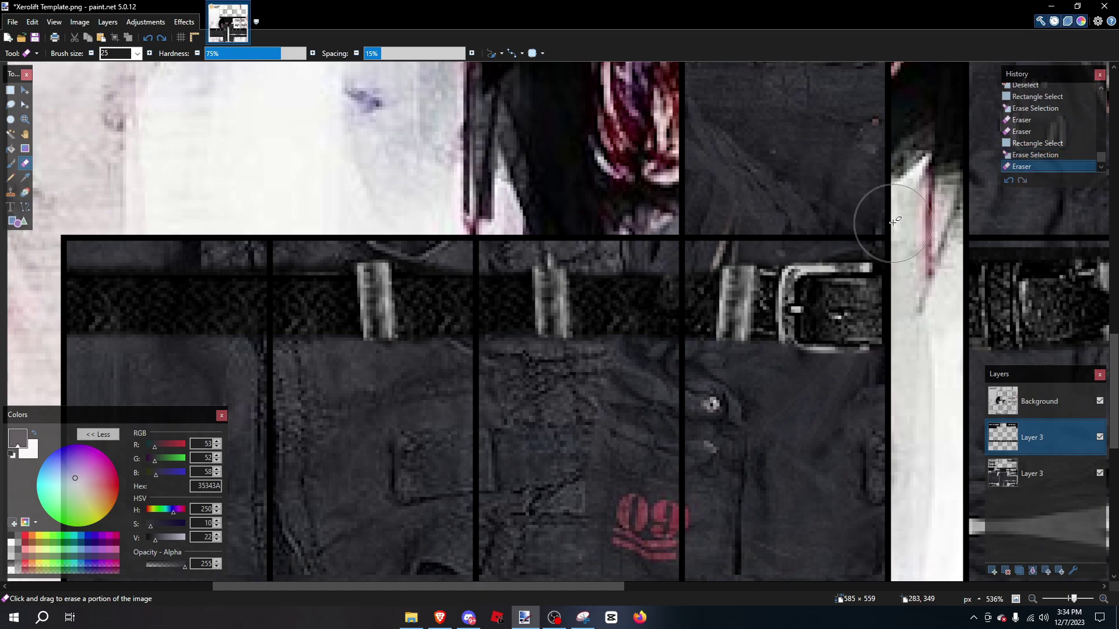
{"action": "scroll", "coordinate": [893, 222], "scroll_direction": "down", "scroll_amount": 5}
{"action": "scroll", "coordinate": [462, 242], "scroll_direction": "up", "scroll_amount": 5}
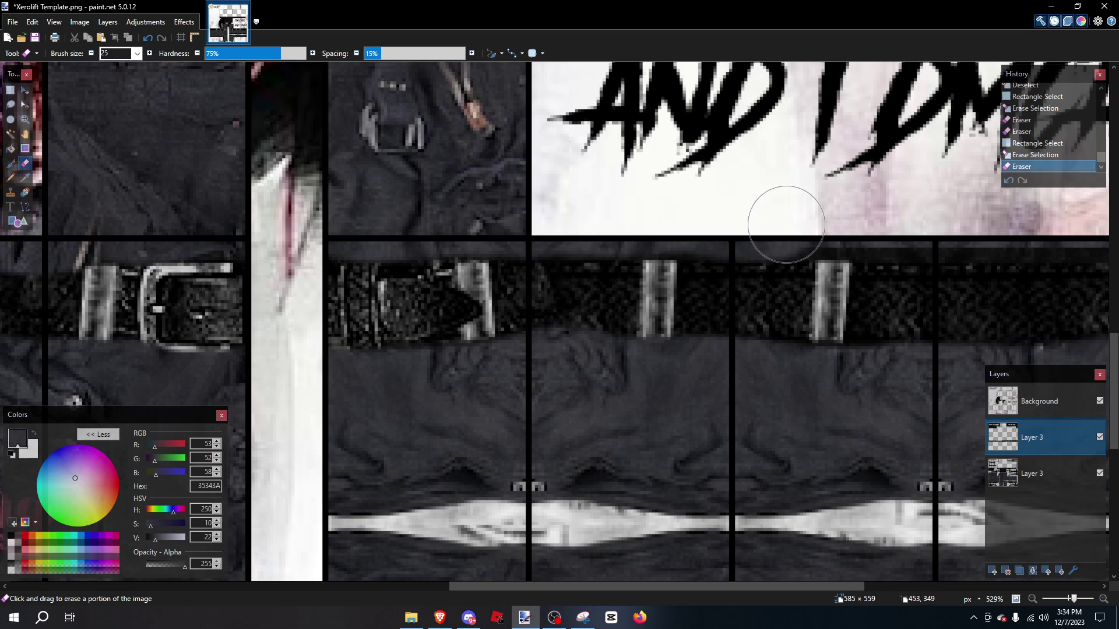
{"action": "scroll", "coordinate": [859, 226], "scroll_direction": "right", "scroll_amount": 3}
{"action": "left_click", "coordinate": [1002, 219]}
{"action": "scroll", "coordinate": [991, 228], "scroll_direction": "down", "scroll_amount": 5}
{"action": "scroll", "coordinate": [625, 343], "scroll_direction": "up", "scroll_amount": 3}
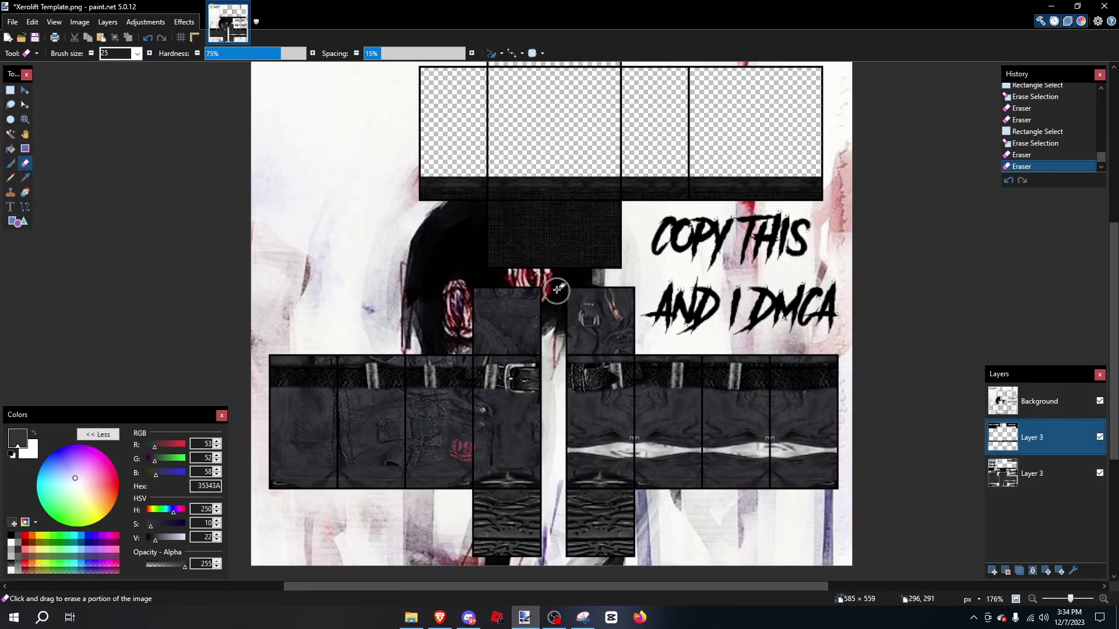
Step: Copy the black woven texture of the torso's bottom panel from the trousers layer and place it on a new layer below the belt layer
{"action": "left_click", "coordinate": [9, 90]}
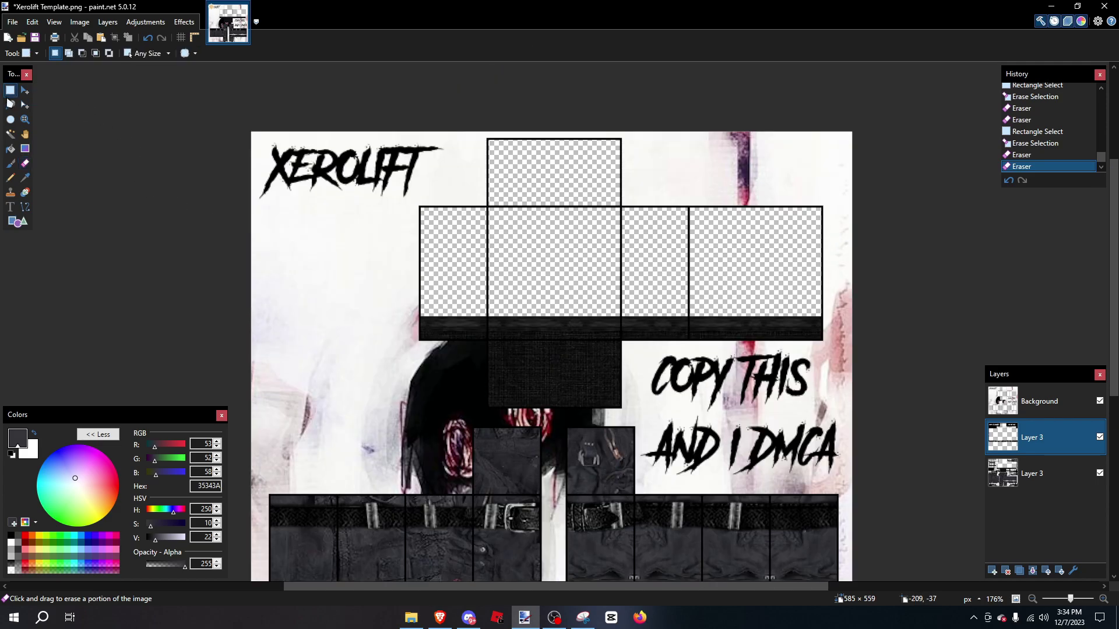
{"action": "left_click", "coordinate": [1036, 481]}
{"action": "scroll", "coordinate": [257, 286], "scroll_direction": "up", "scroll_amount": 7}
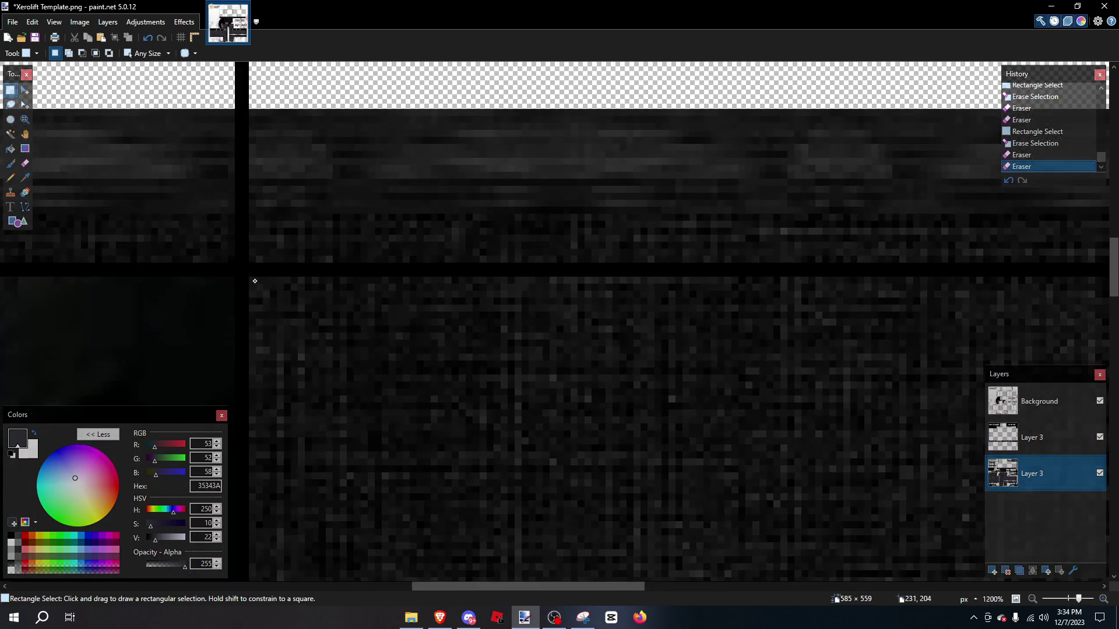
{"action": "left_click_drag", "start_coordinate": [272, 286], "coordinate": [791, 300]}
{"action": "scroll", "coordinate": [791, 300], "scroll_direction": "down", "scroll_amount": 3}
{"action": "left_click", "coordinate": [994, 571]}
{"action": "key", "text": "ctrl+v"}
{"action": "left_click_drag", "start_coordinate": [700, 247], "coordinate": [645, 335]}
Step: Paste more 128 × 64 px copies of the woven texture to cover both leg tops and the strip above the belt, then deselect
{"action": "scroll", "coordinate": [679, 280], "scroll_direction": "down", "scroll_amount": 3}
{"action": "scroll", "coordinate": [343, 208], "scroll_direction": "up", "scroll_amount": 3}
{"action": "left_click_drag", "start_coordinate": [373, 238], "coordinate": [484, 209]}
{"action": "scroll", "coordinate": [437, 183], "scroll_direction": "down", "scroll_amount": 3}
{"action": "scroll", "coordinate": [475, 206], "scroll_direction": "right", "scroll_amount": 2}
{"action": "left_click_drag", "start_coordinate": [763, 292], "coordinate": [762, 285]}
{"action": "scroll", "coordinate": [642, 262], "scroll_direction": "right", "scroll_amount": 3}
{"action": "left_click_drag", "start_coordinate": [637, 256], "coordinate": [583, 316]}
{"action": "scroll", "coordinate": [583, 314], "scroll_direction": "right", "scroll_amount": 3}
{"action": "scroll", "coordinate": [581, 306], "scroll_direction": "down", "scroll_amount": 2}
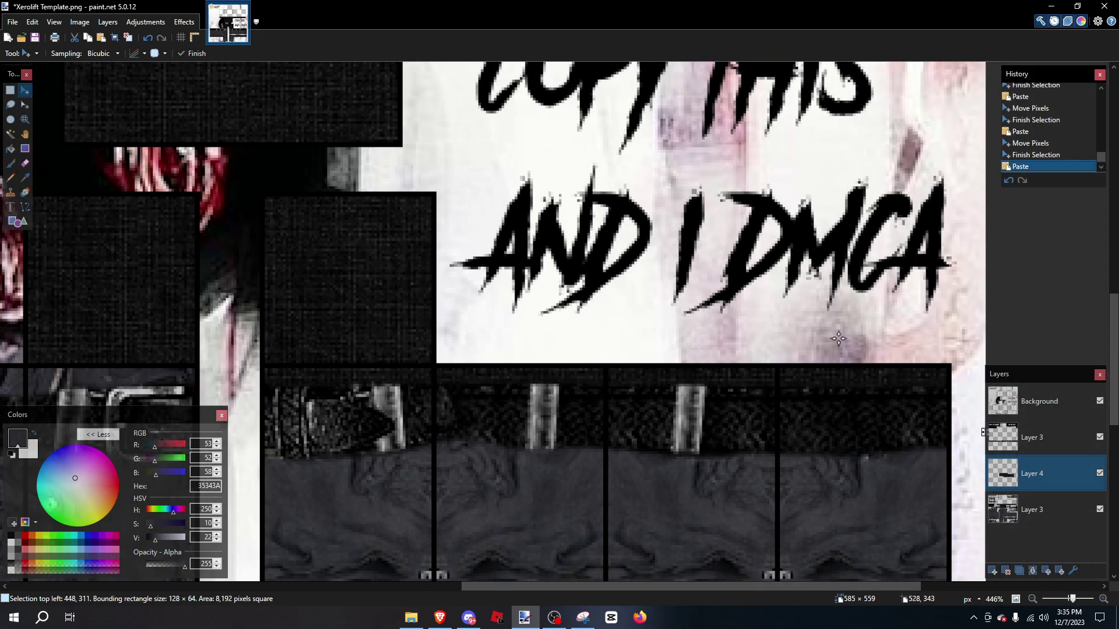
{"action": "key", "text": "ctrl+d"}
{"action": "scroll", "coordinate": [833, 338], "scroll_direction": "down", "scroll_amount": 12}
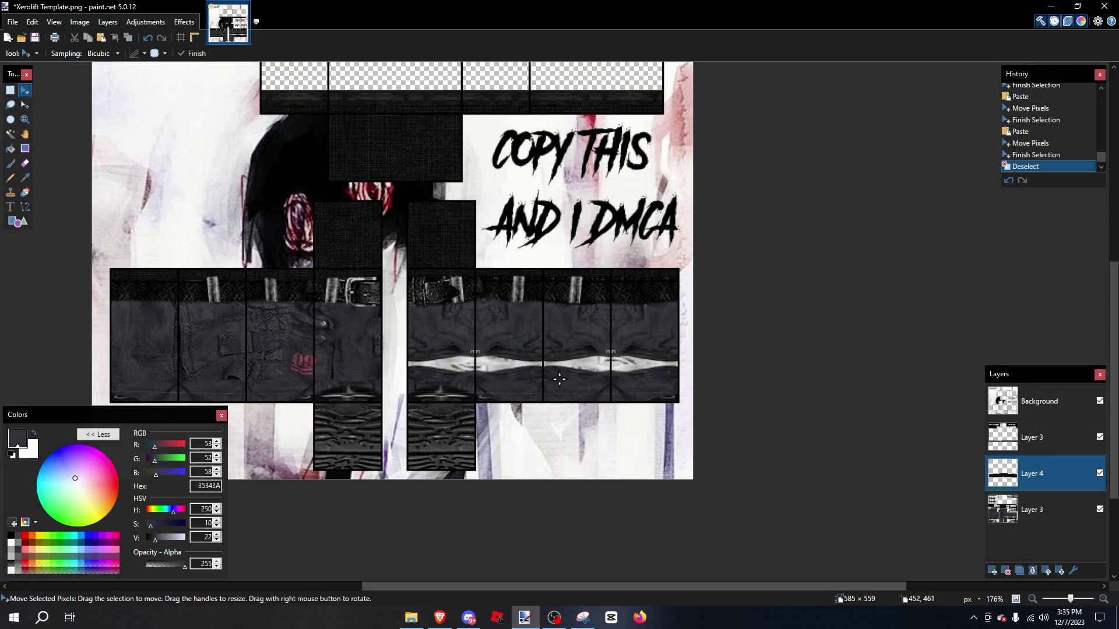